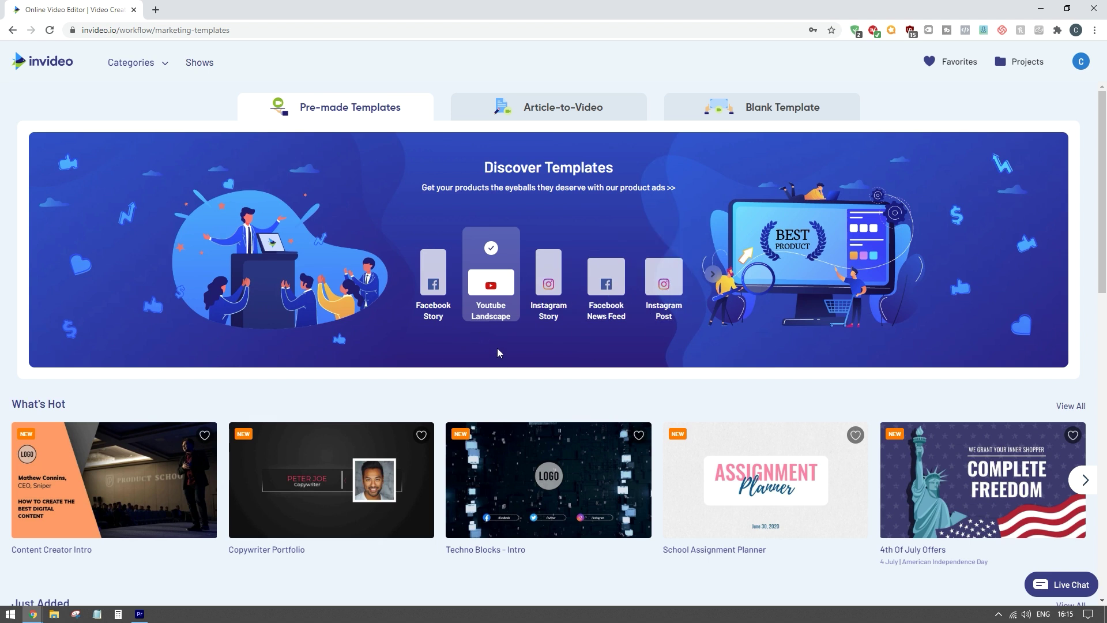
Step: Browse the pre-made templates from What's Hot to Long form Ads, previewing samples in Brand Promo, Brand Intro/Outro and Editor's Pick
scroll(498, 351, "down", 1)
scroll(498, 352, "up", 1)
scroll(498, 352, "down", 4)
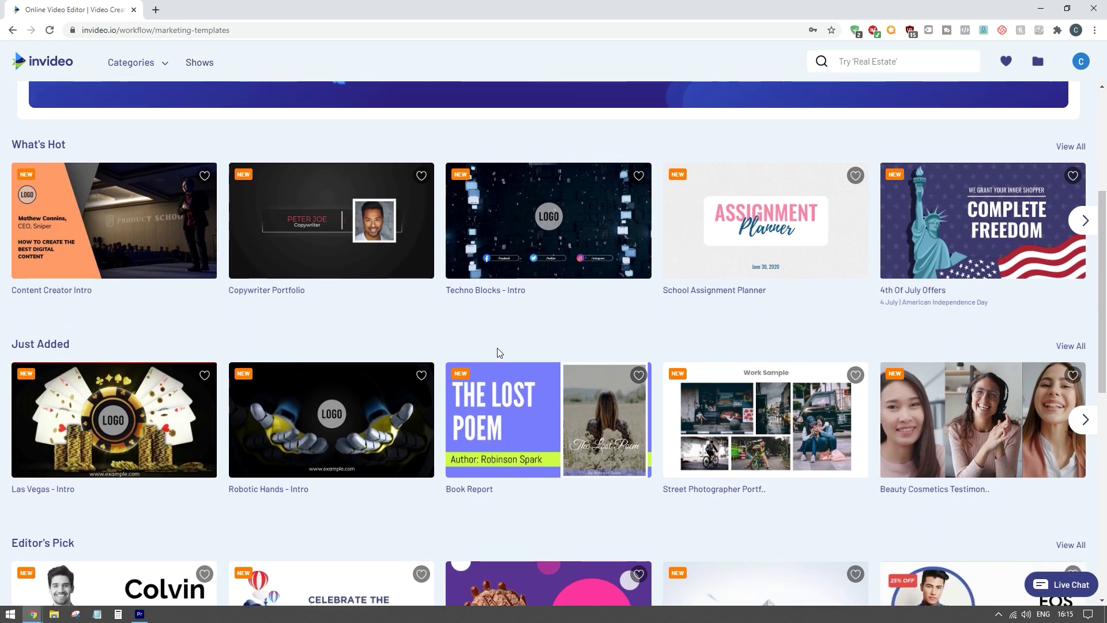
scroll(499, 353, "down", 5)
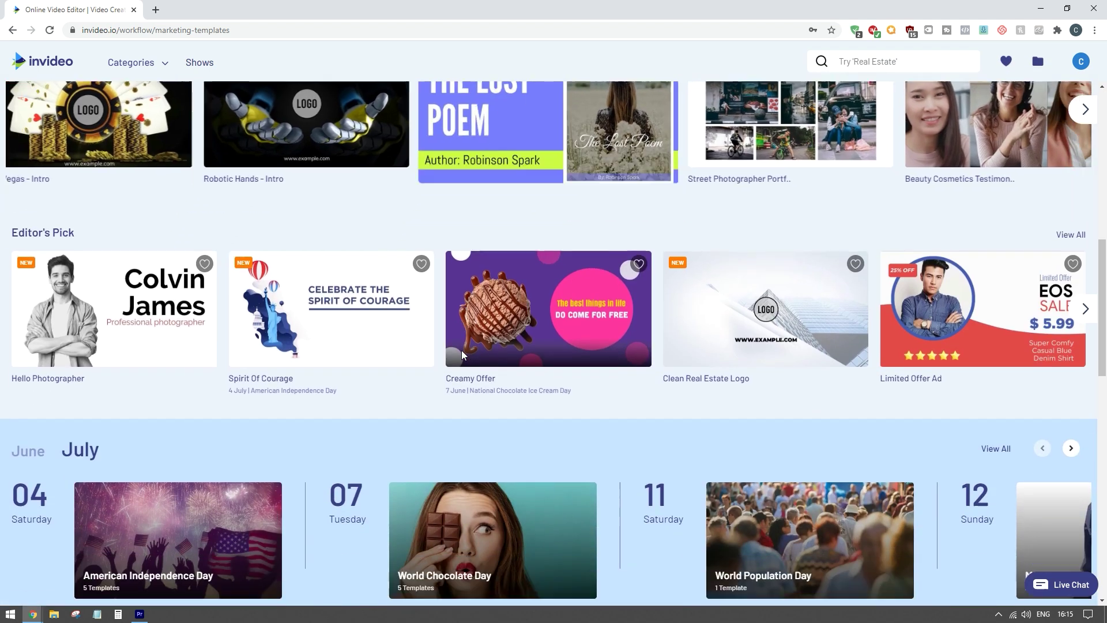
scroll(462, 354, "down", 9)
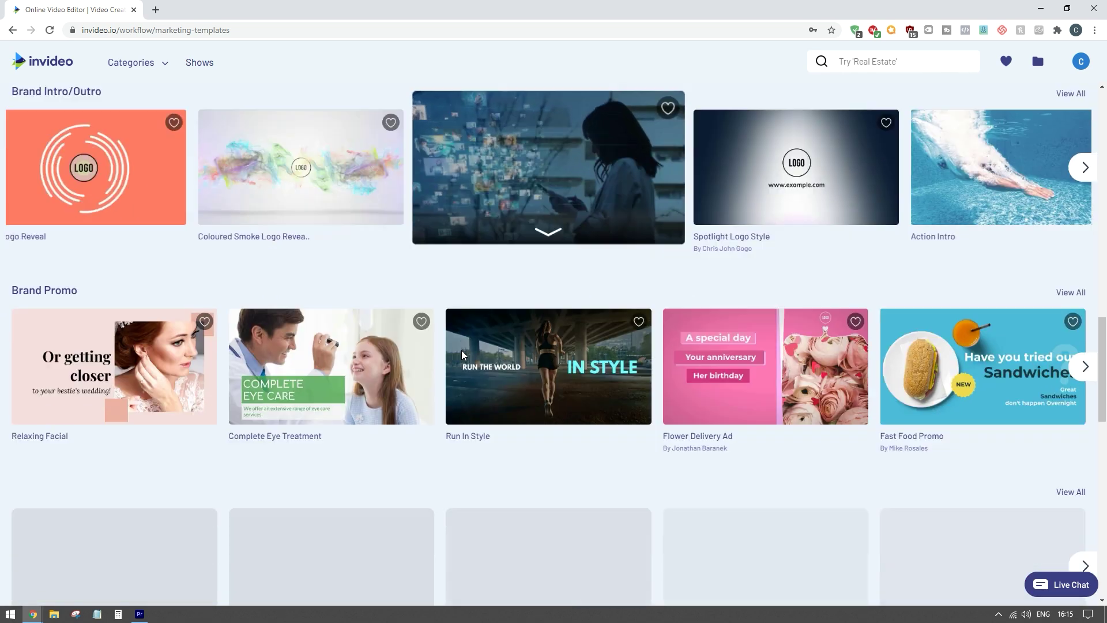
scroll(462, 354, "down", 4)
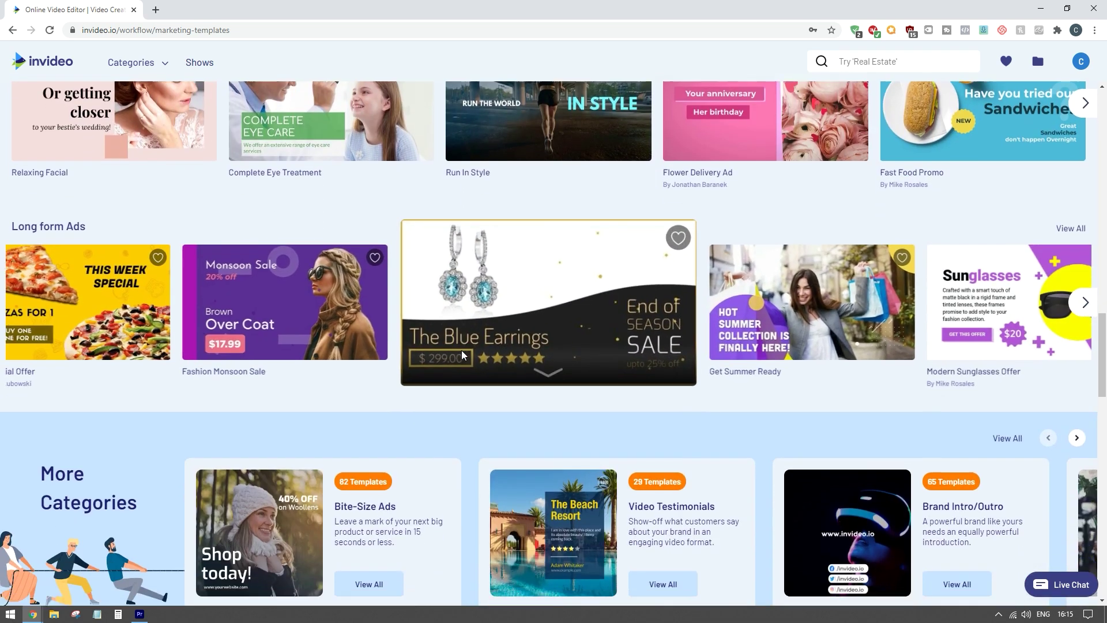
scroll(462, 354, "up", 6)
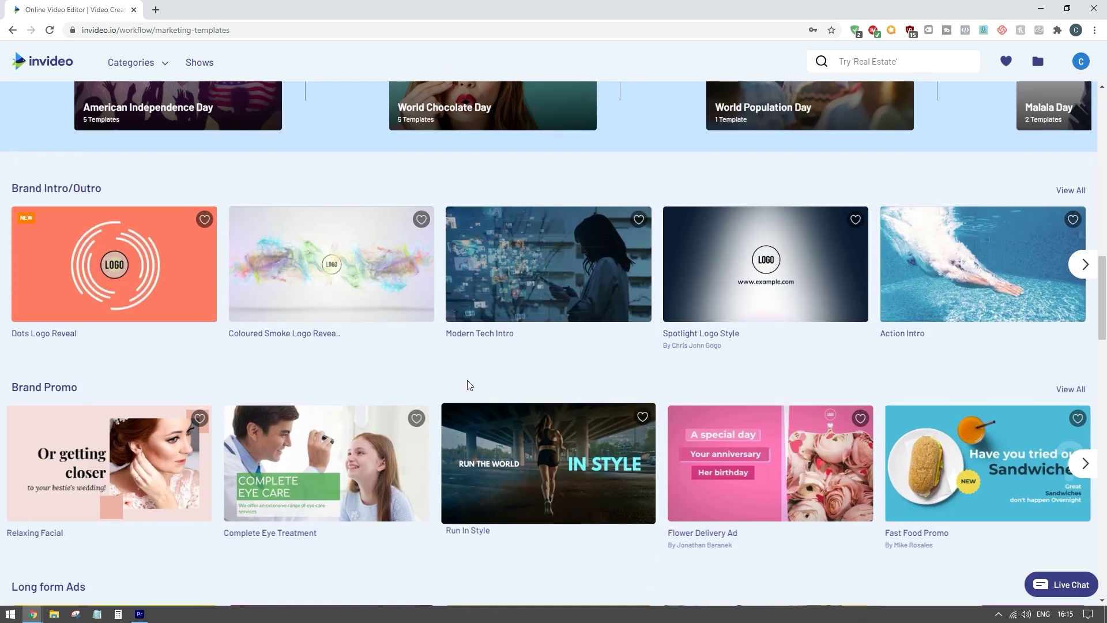
mouse_move(564, 483)
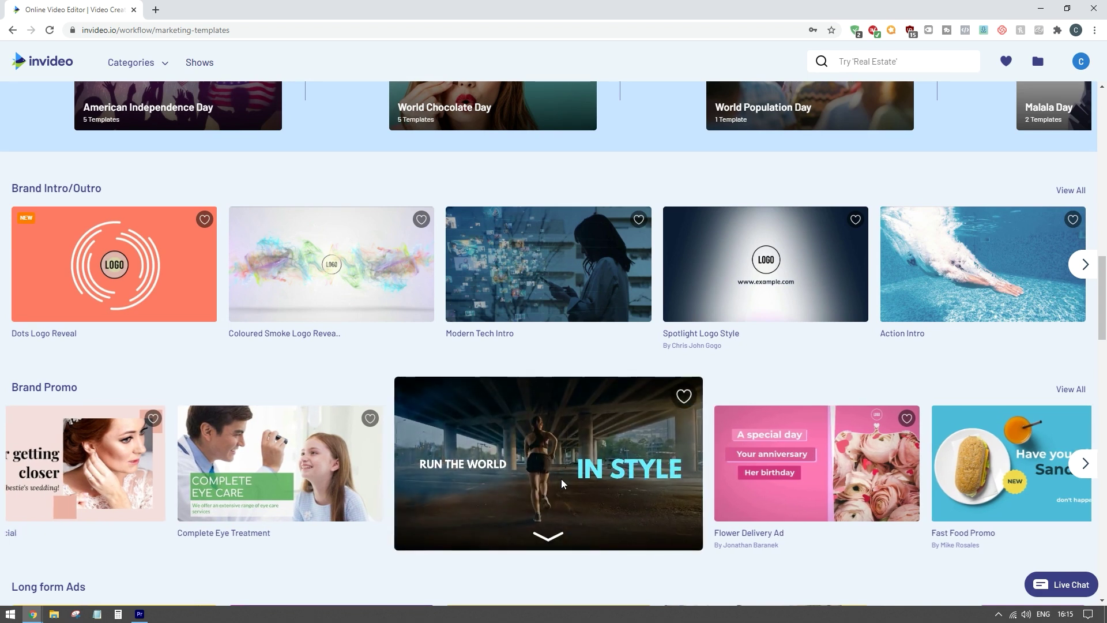
scroll(564, 483, "up", 1)
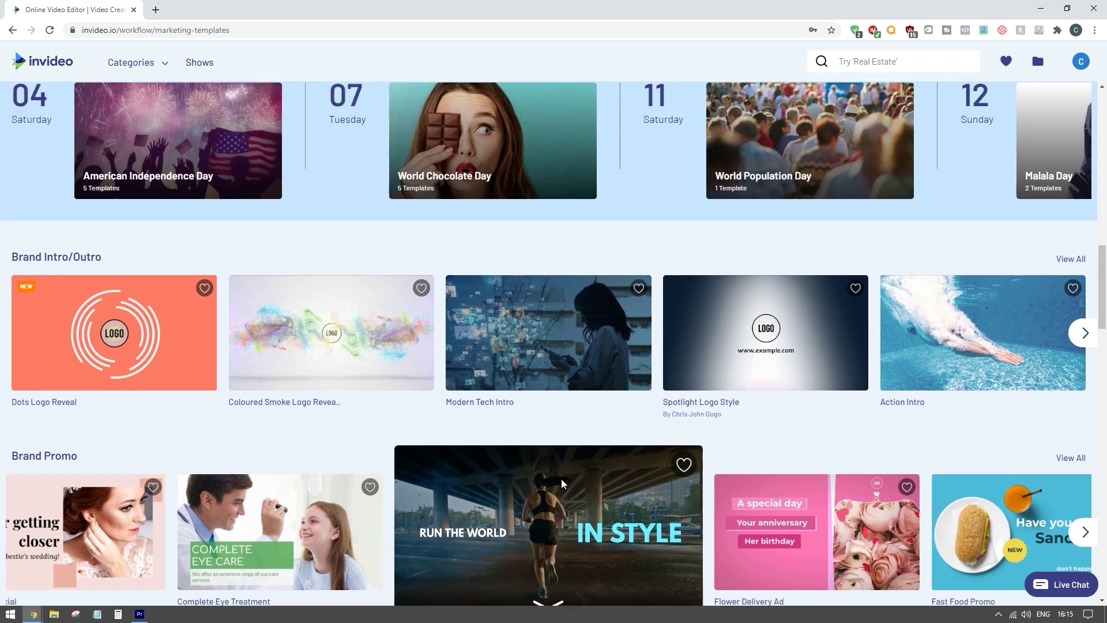
scroll(563, 484, "up", 1)
mouse_move(532, 406)
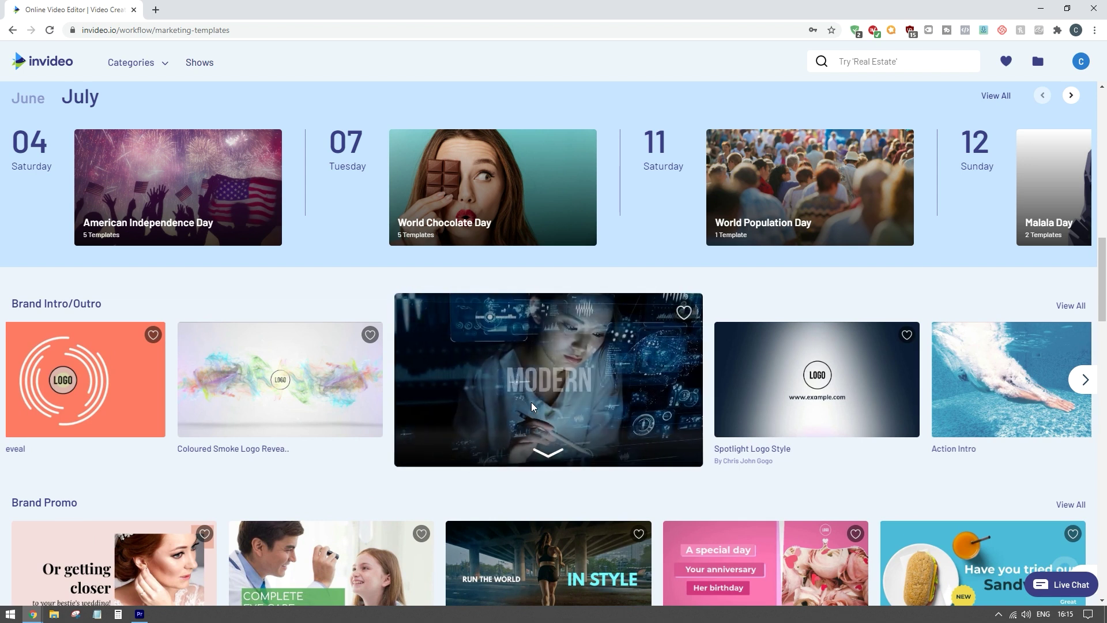
mouse_move(765, 385)
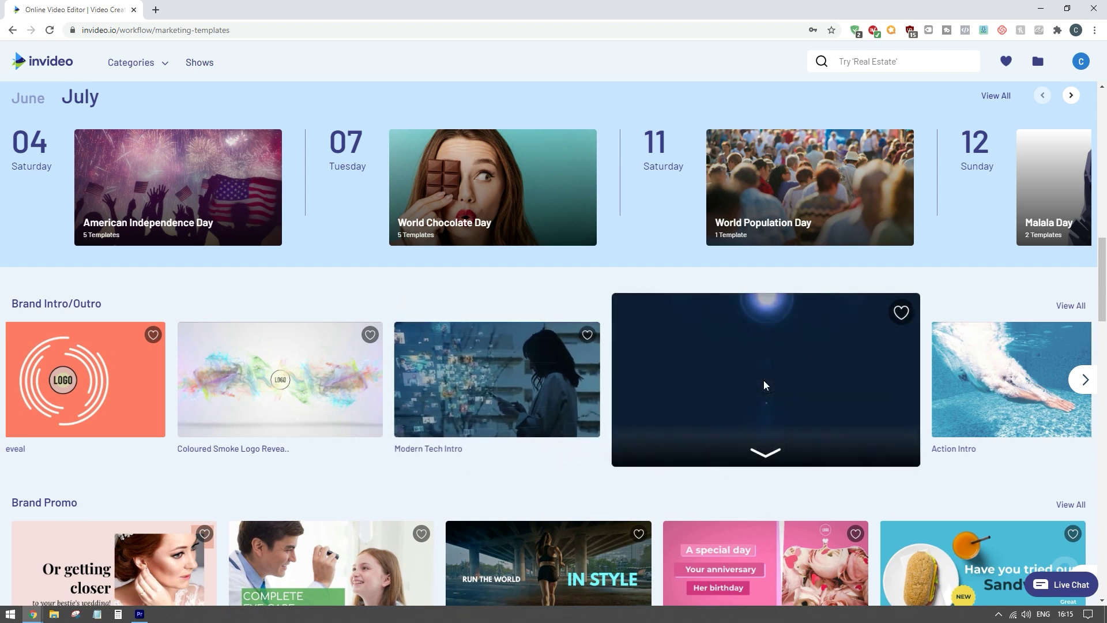
scroll(764, 385, "up", 8)
mouse_move(580, 419)
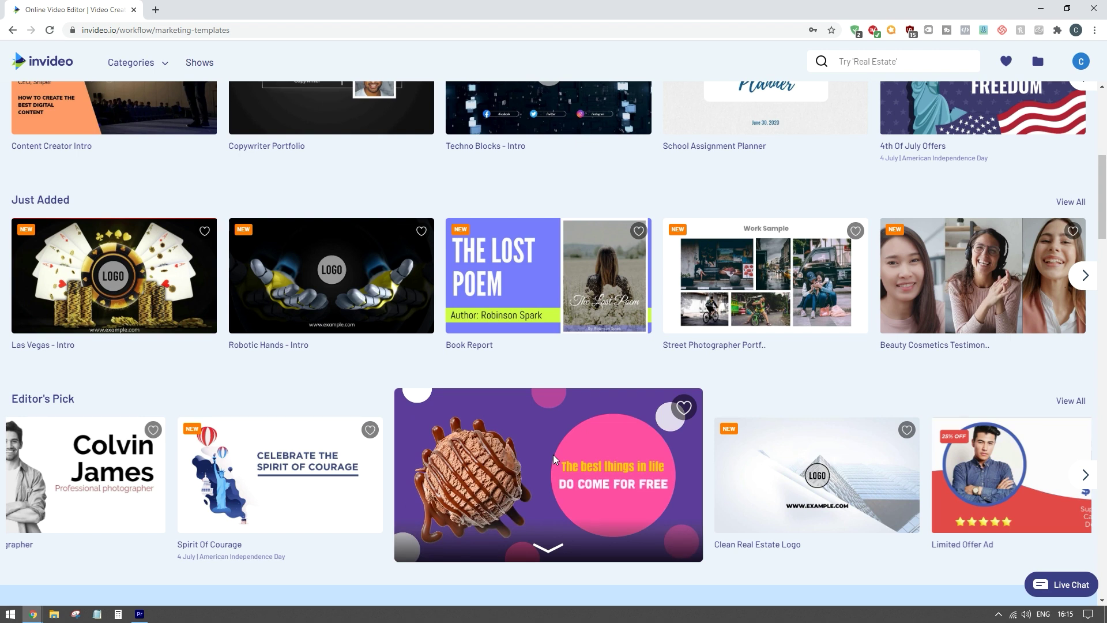
mouse_move(804, 462)
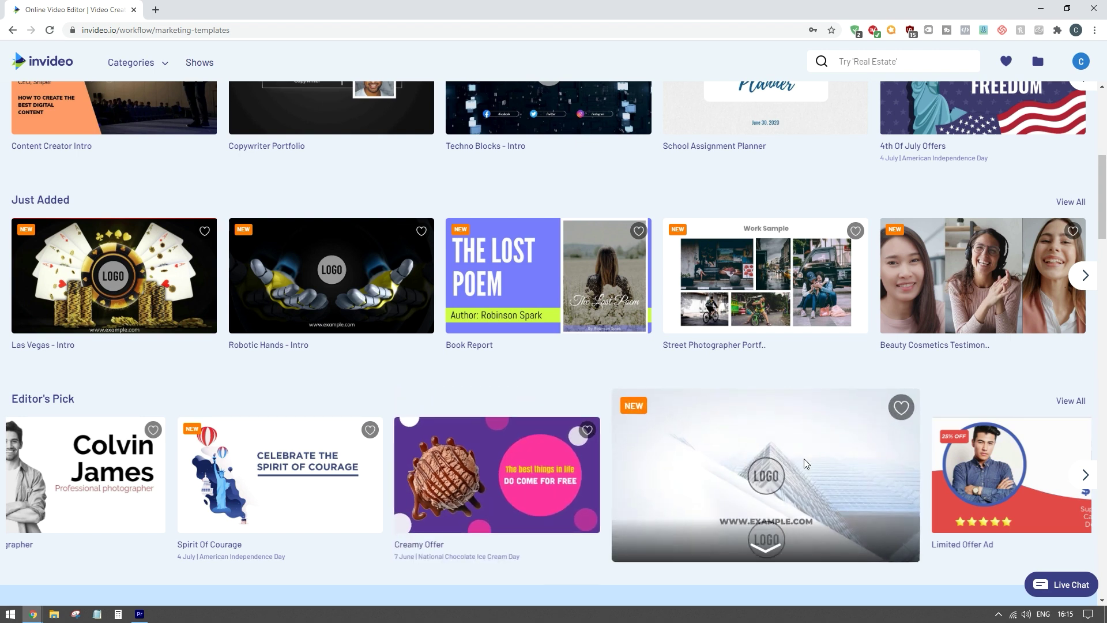
scroll(799, 462, "up", 2)
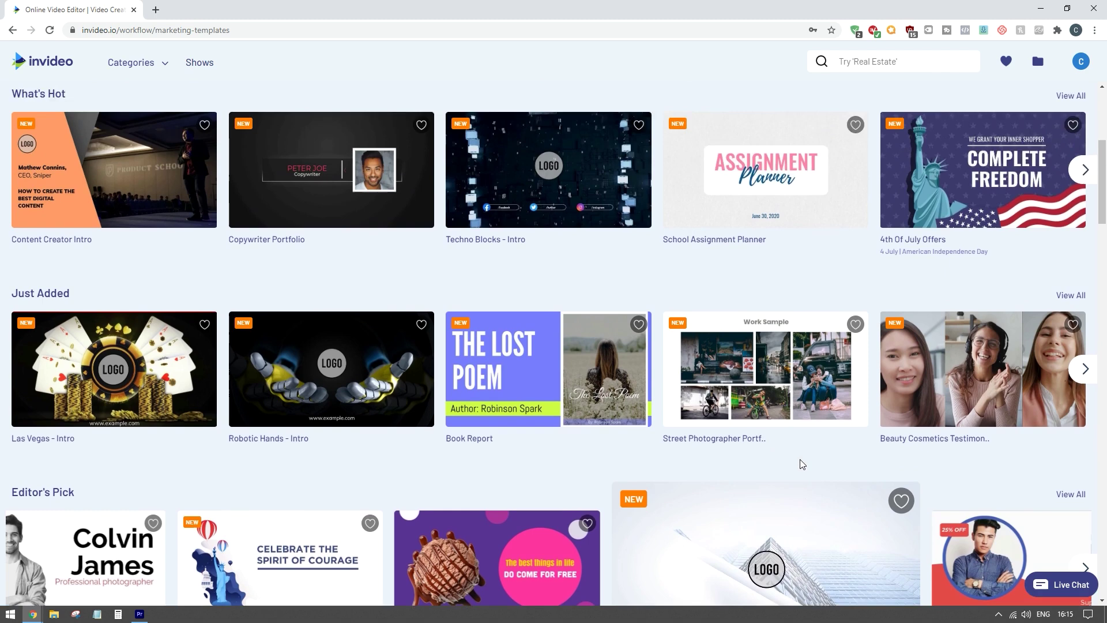
Step: Look through the remaining pre-made template categories from Product Video Ads through Branding Templates and COVID-19 to Brand Essentials
scroll(711, 421, "down", 10)
scroll(711, 422, "down", 14)
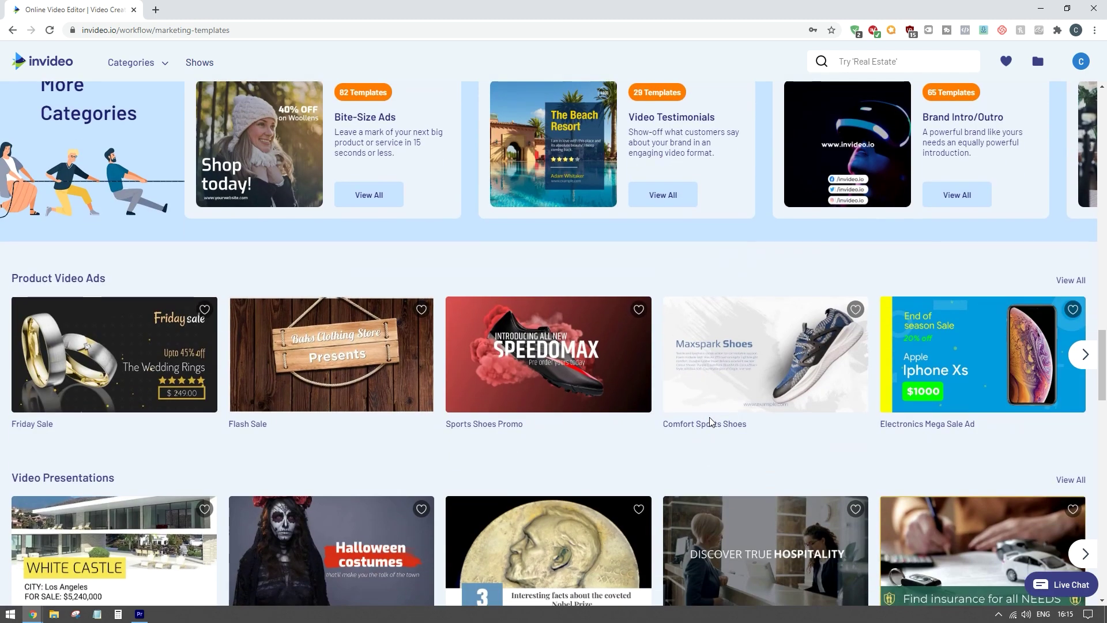
scroll(711, 421, "down", 1)
mouse_move(582, 335)
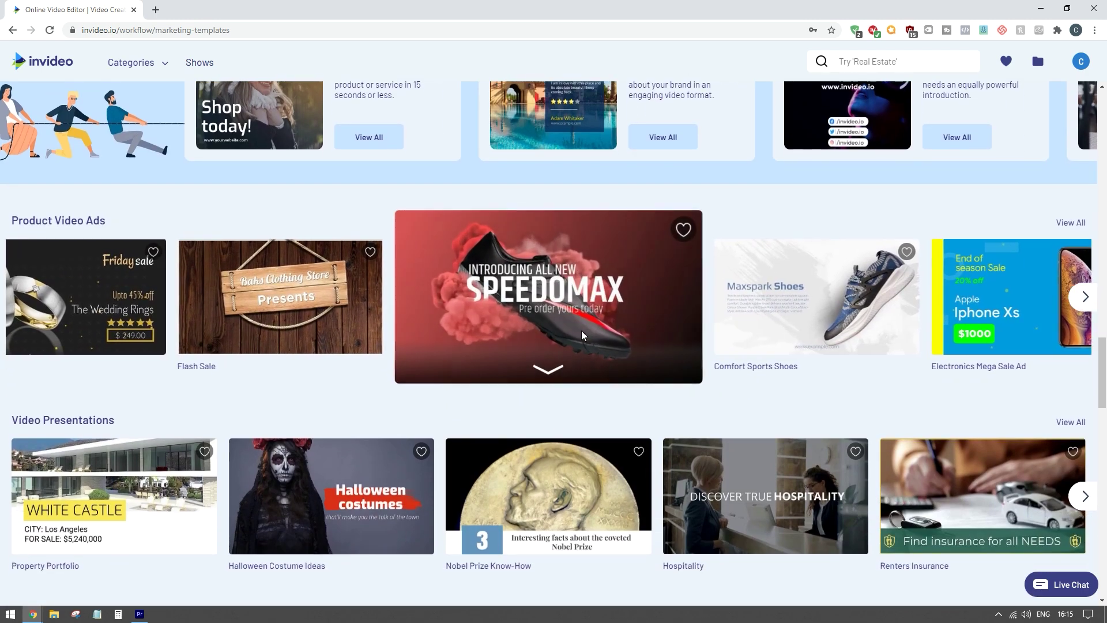
scroll(583, 335, "down", 17)
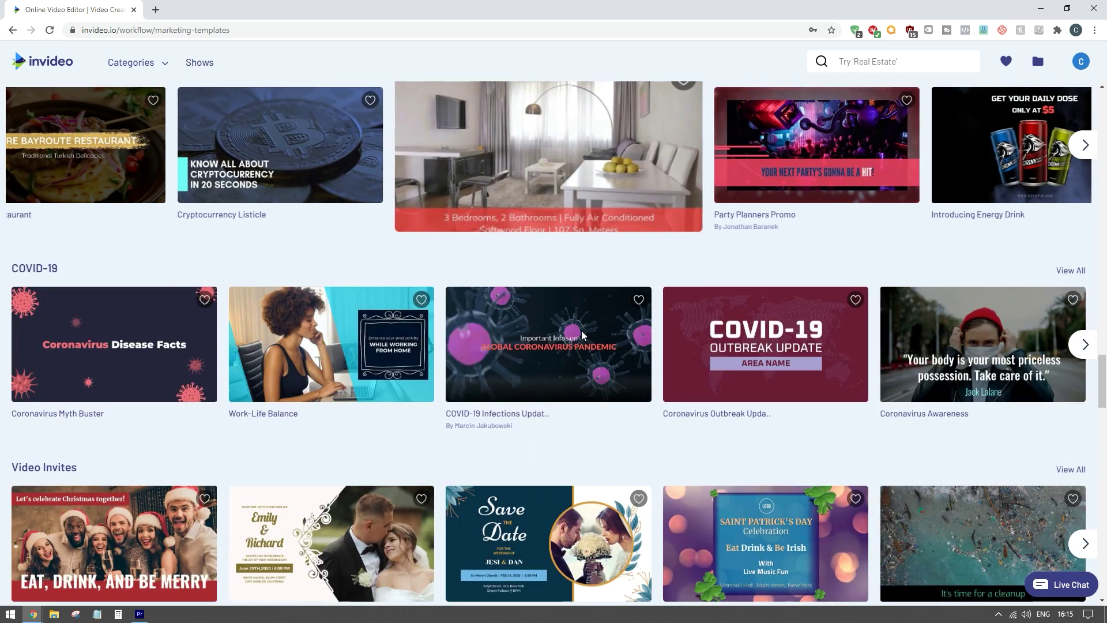
scroll(961, 265, "up", 3)
mouse_move(958, 268)
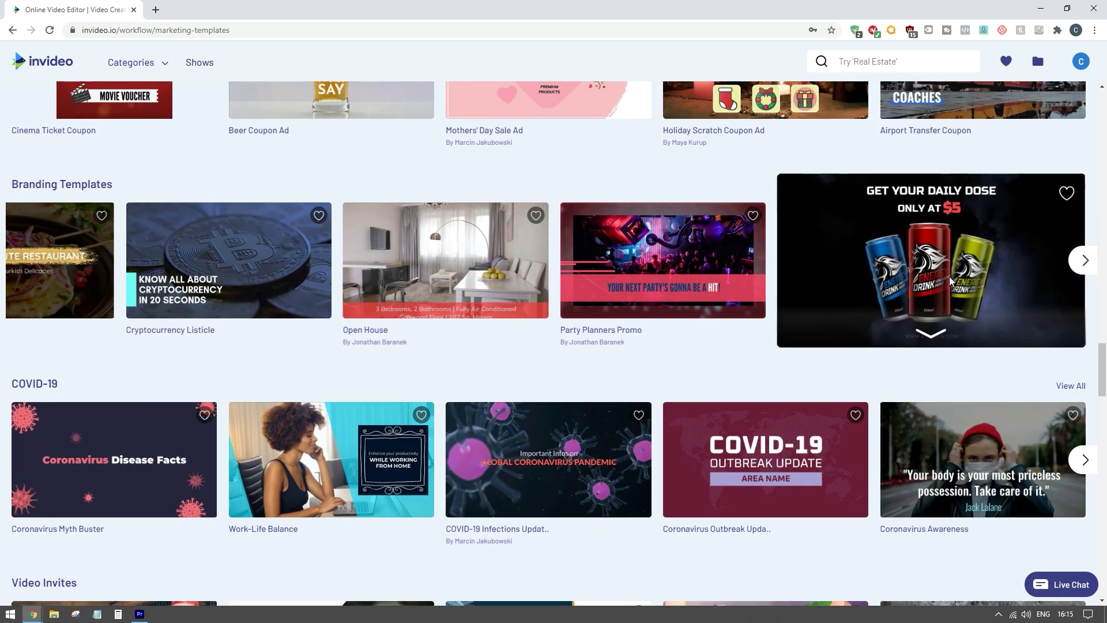
scroll(581, 333, "down", 4)
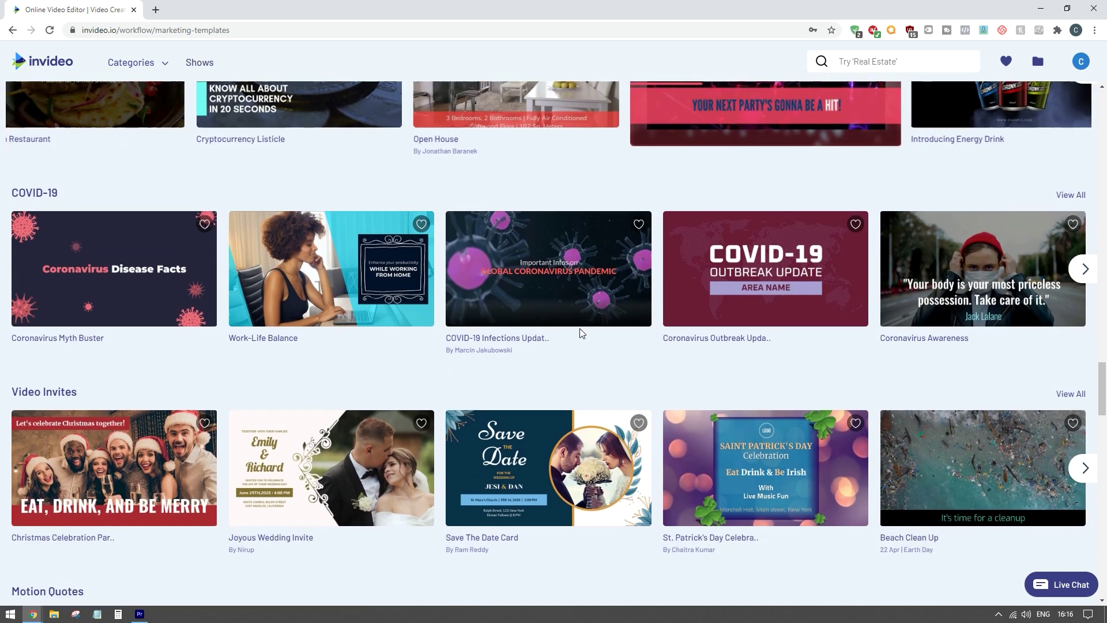
scroll(581, 333, "down", 8)
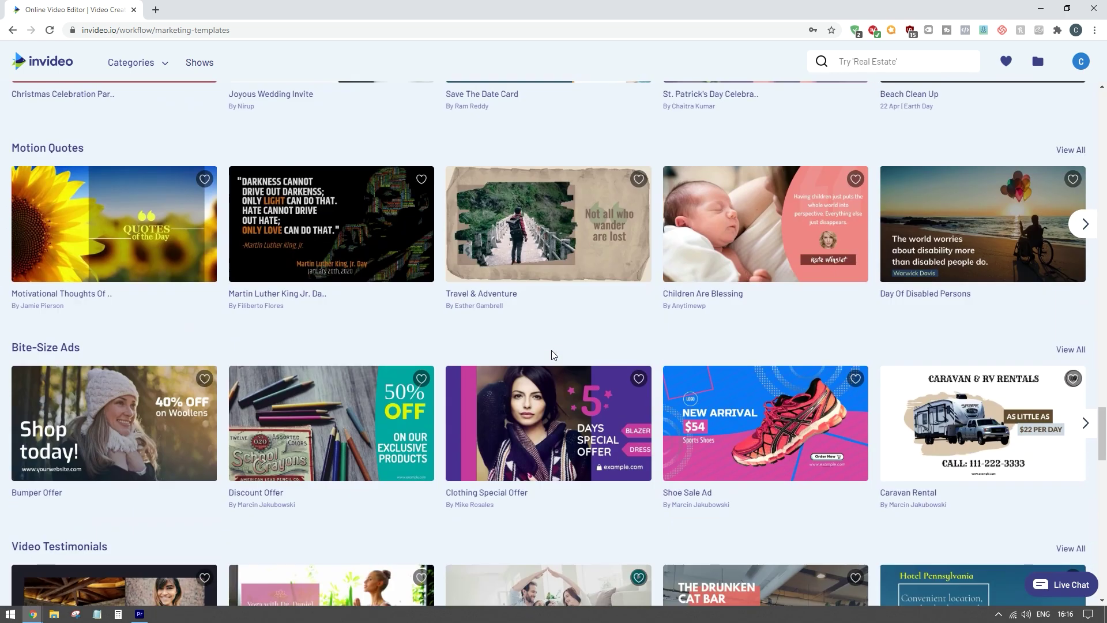
scroll(552, 354, "down", 10)
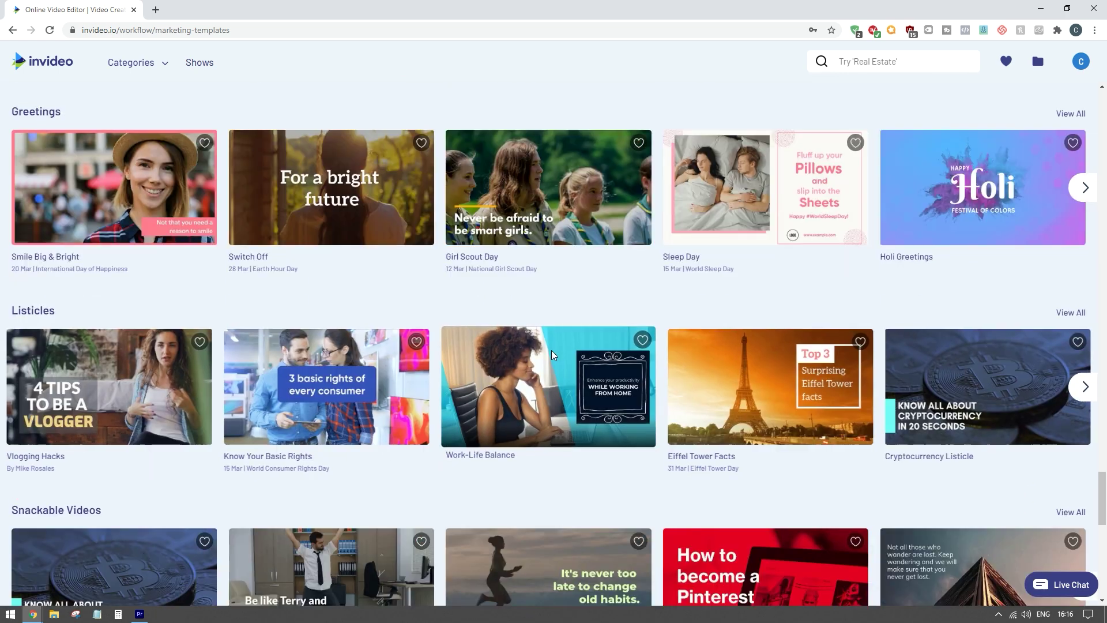
mouse_move(551, 354)
scroll(552, 354, "down", 8)
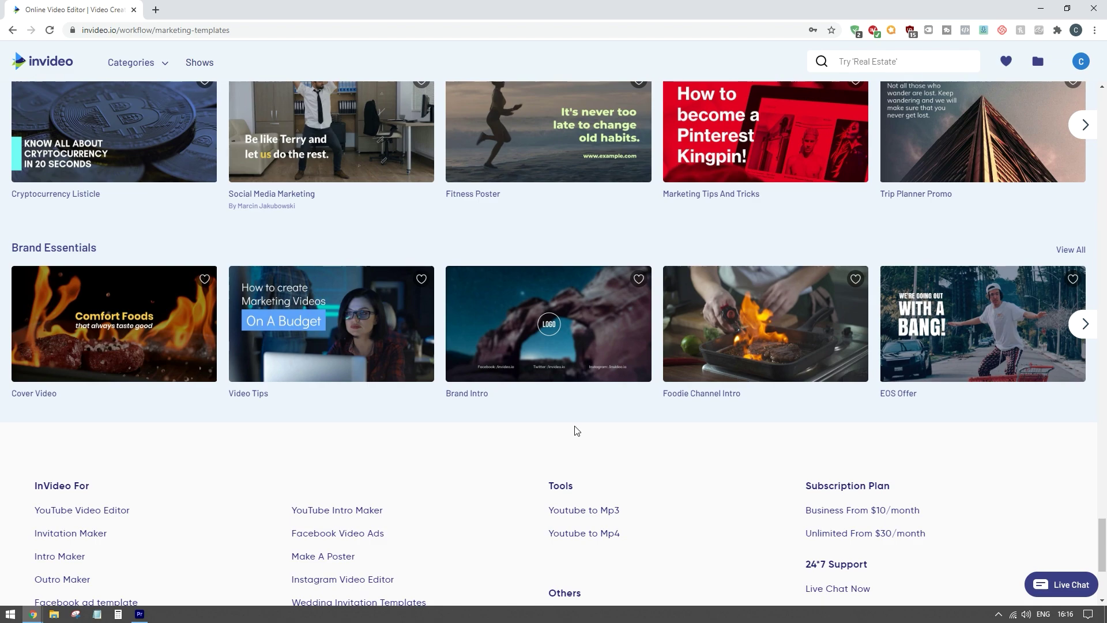
Step: Open the Article-to-Video templates and browse the Story styles, previewing the Splotch template
scroll(575, 430, "up", 5)
scroll(272, 436, "up", 18)
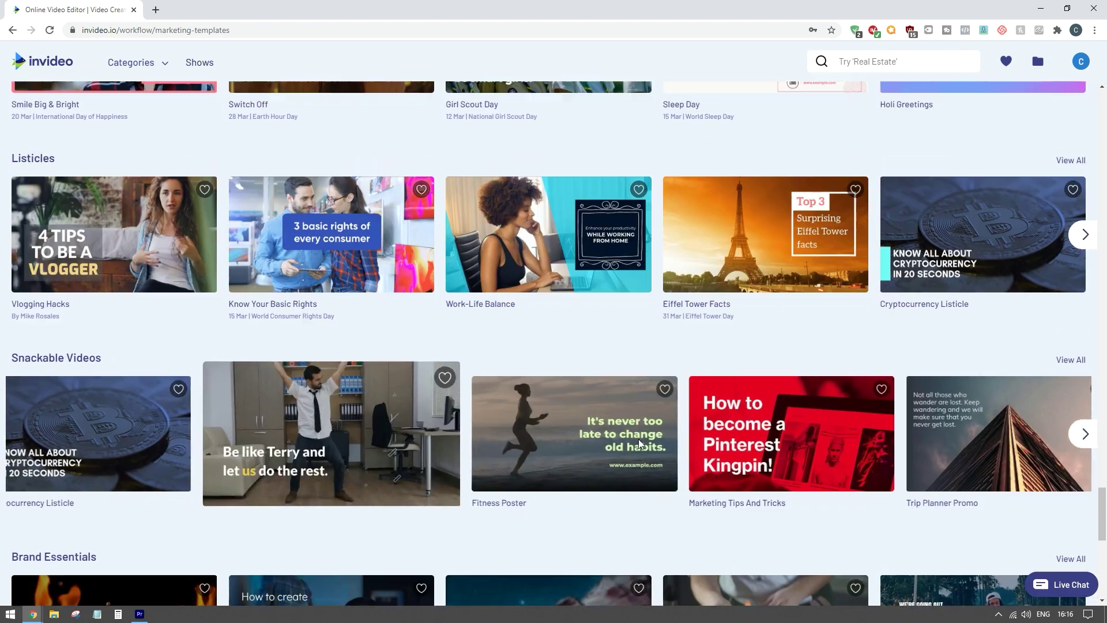
scroll(619, 461, "up", 13)
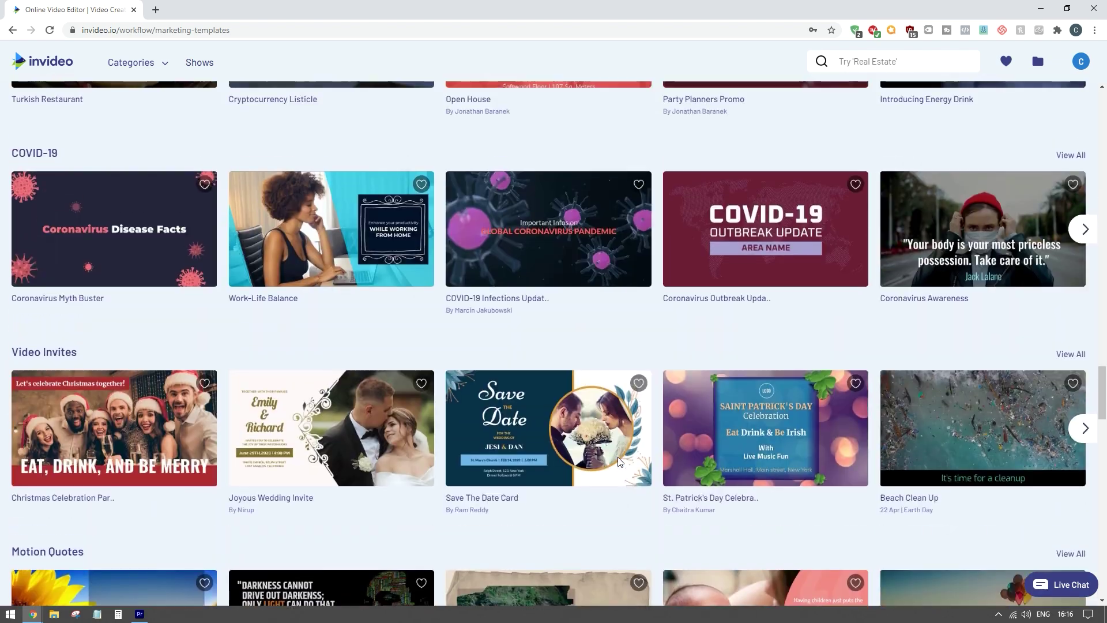
scroll(530, 456, "up", 10)
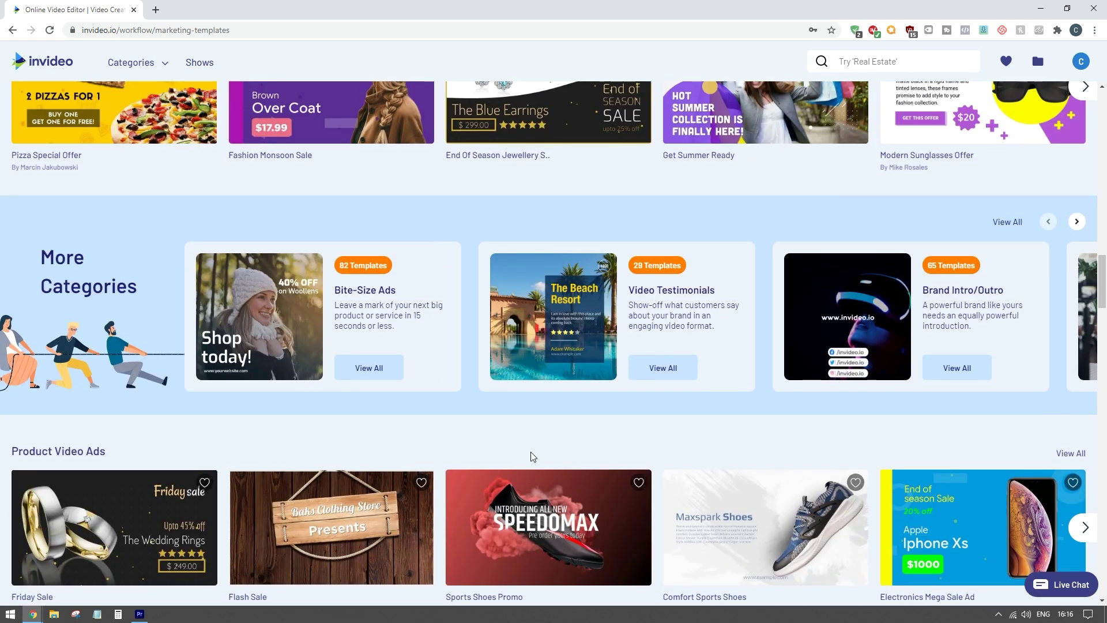
scroll(530, 452, "up", 8)
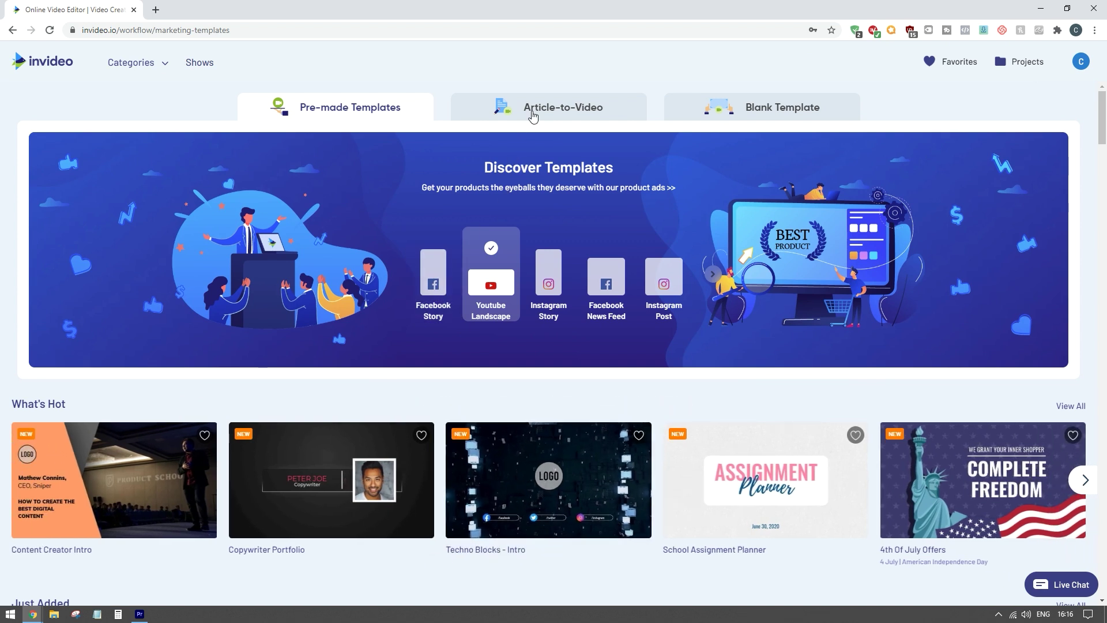
left_click(550, 111)
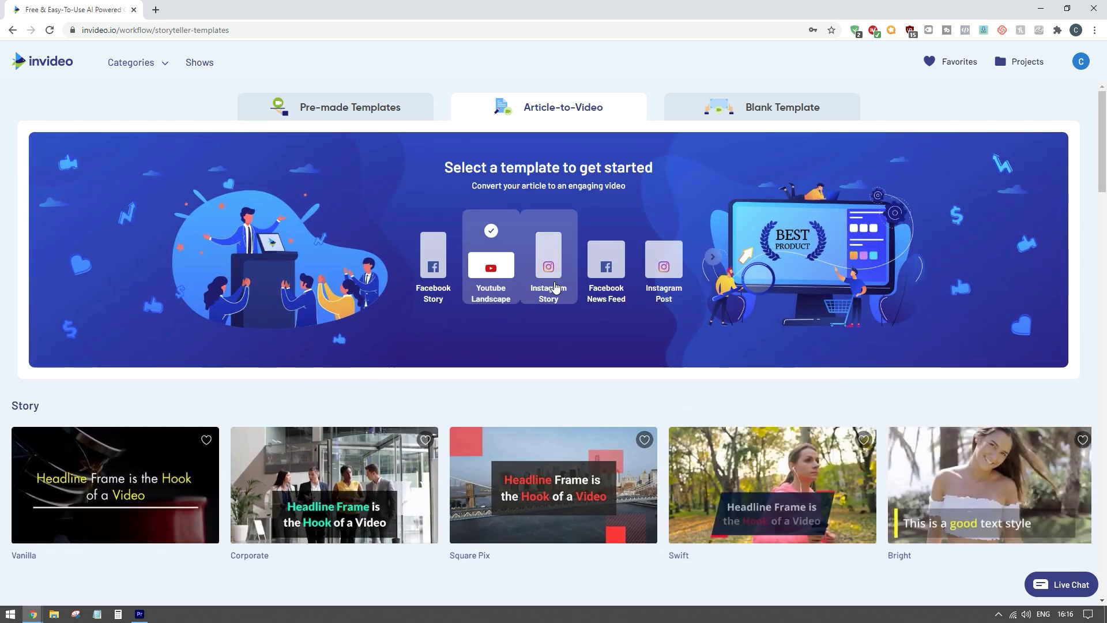
scroll(185, 400, "down", 5)
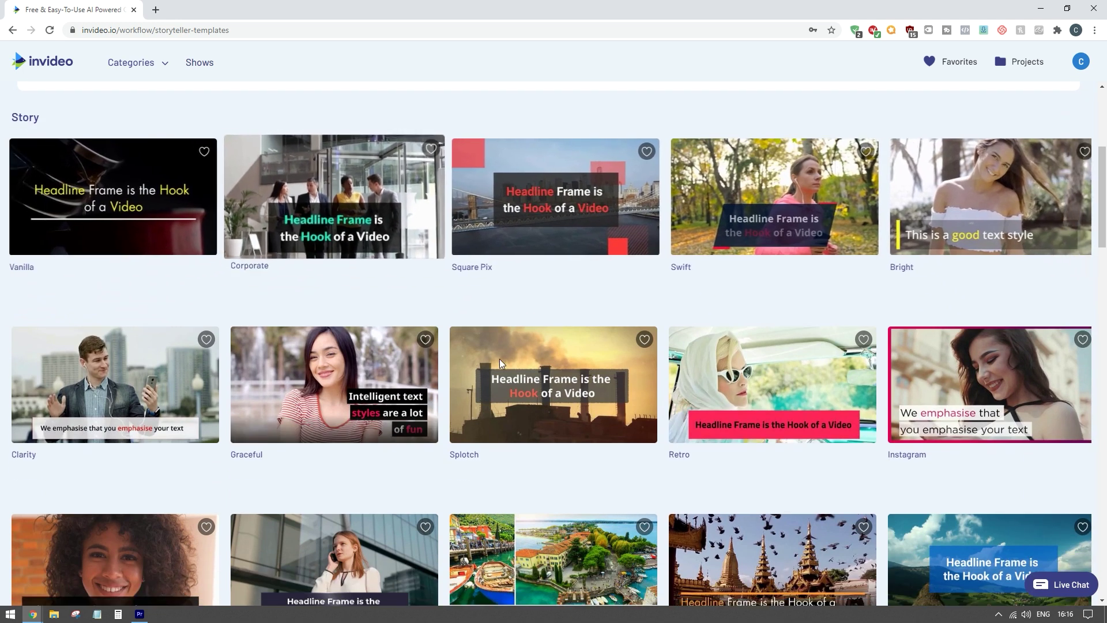
mouse_move(522, 382)
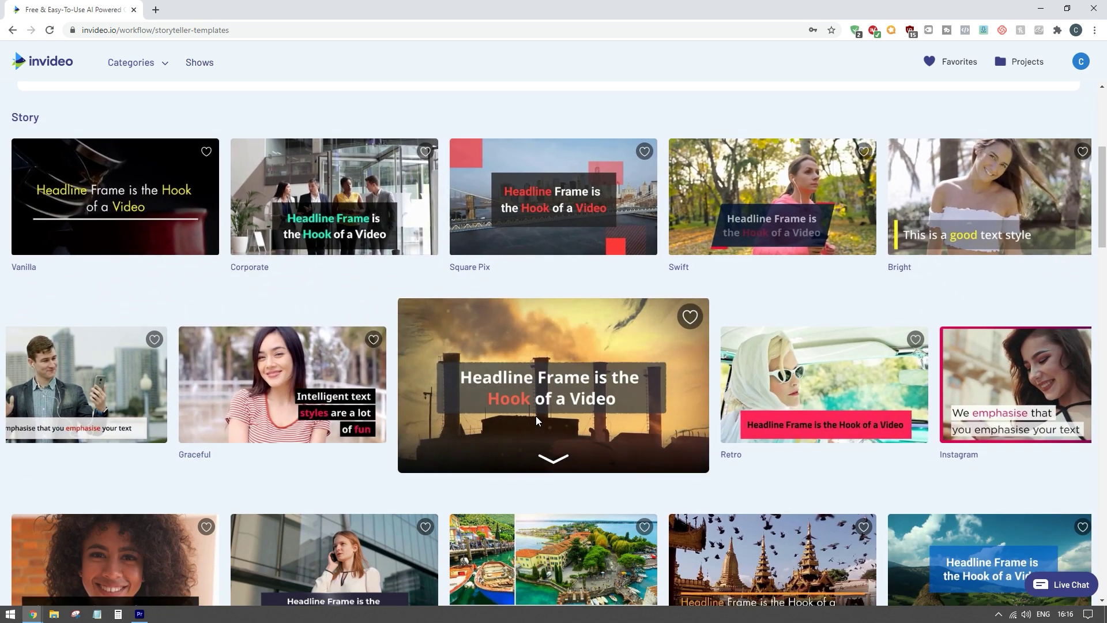
scroll(535, 412, "down", 1)
scroll(534, 400, "down", 2)
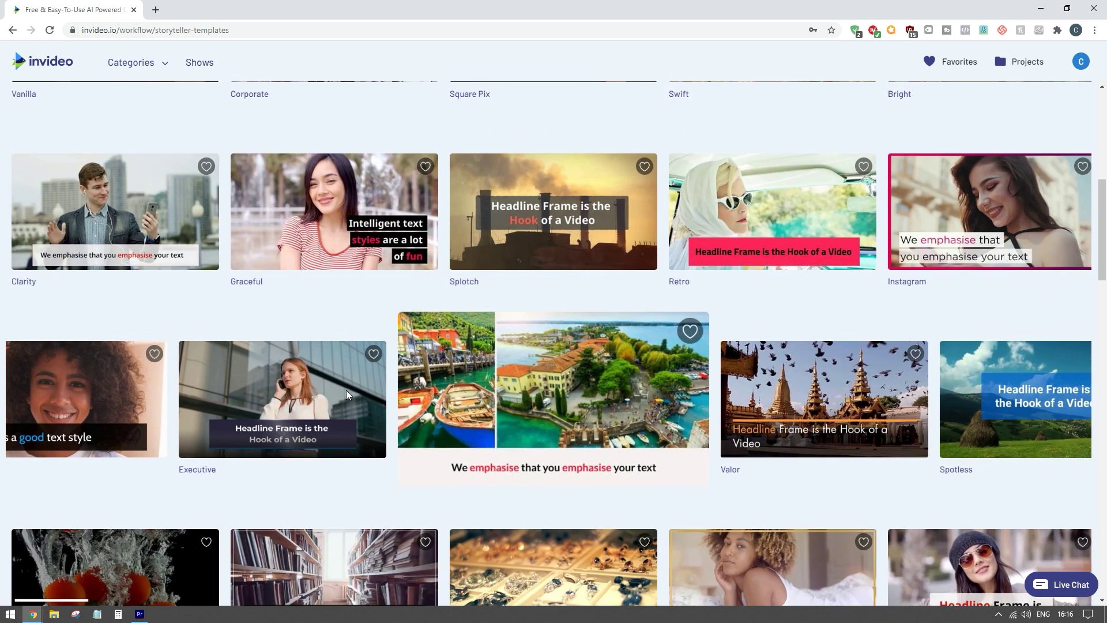
scroll(346, 390, "up", 8)
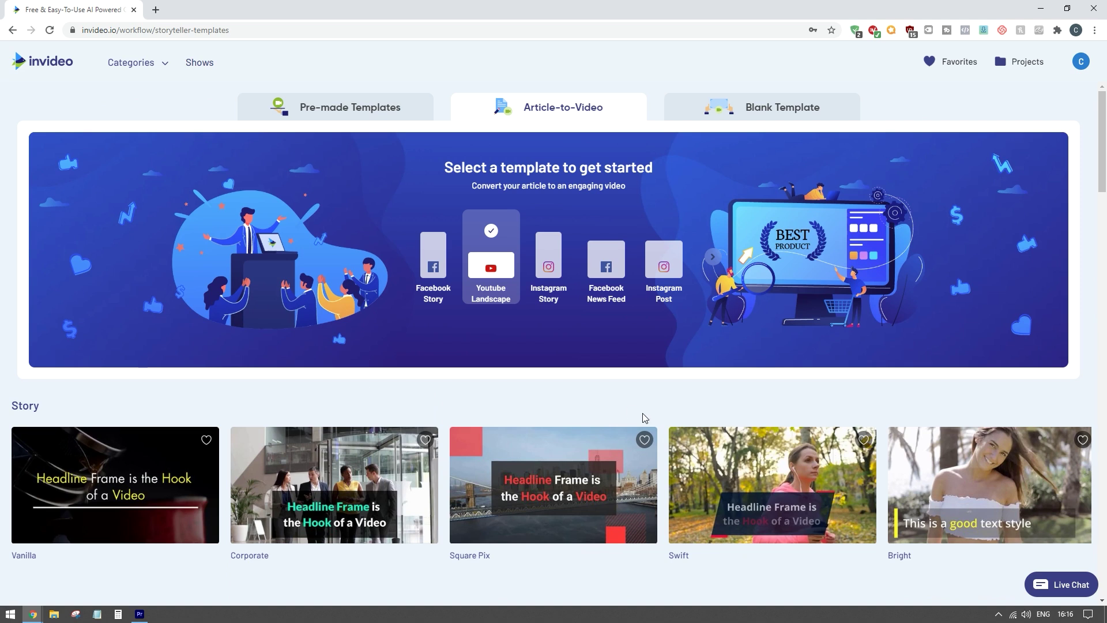
Step: Start editing a blank template with the Square 1:1 dimension
left_click(793, 114)
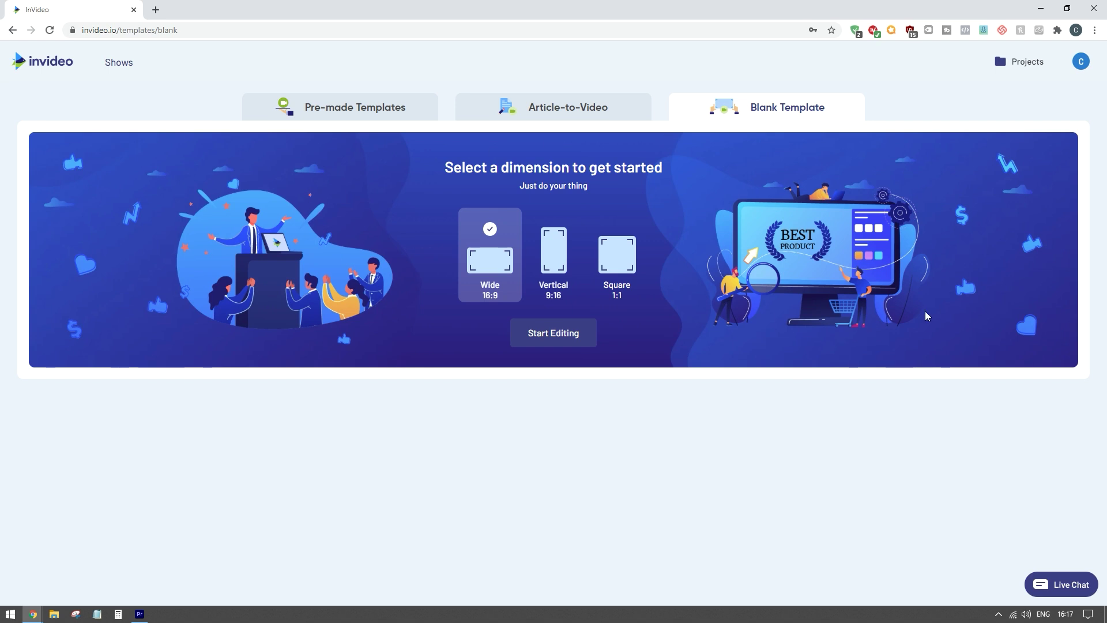
left_click(644, 249)
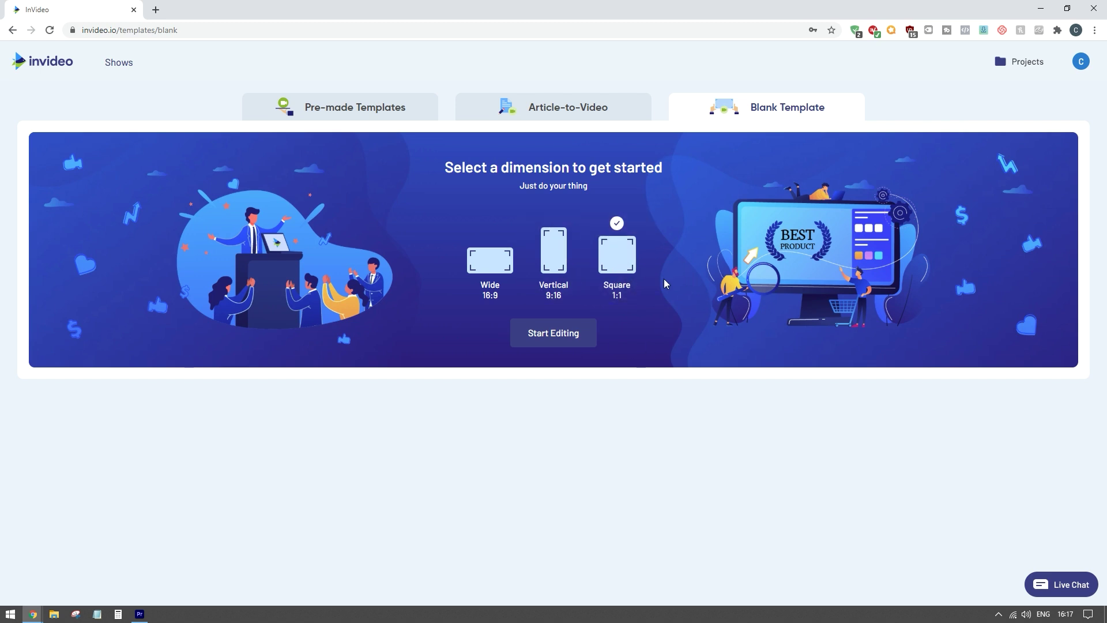
left_click(552, 340)
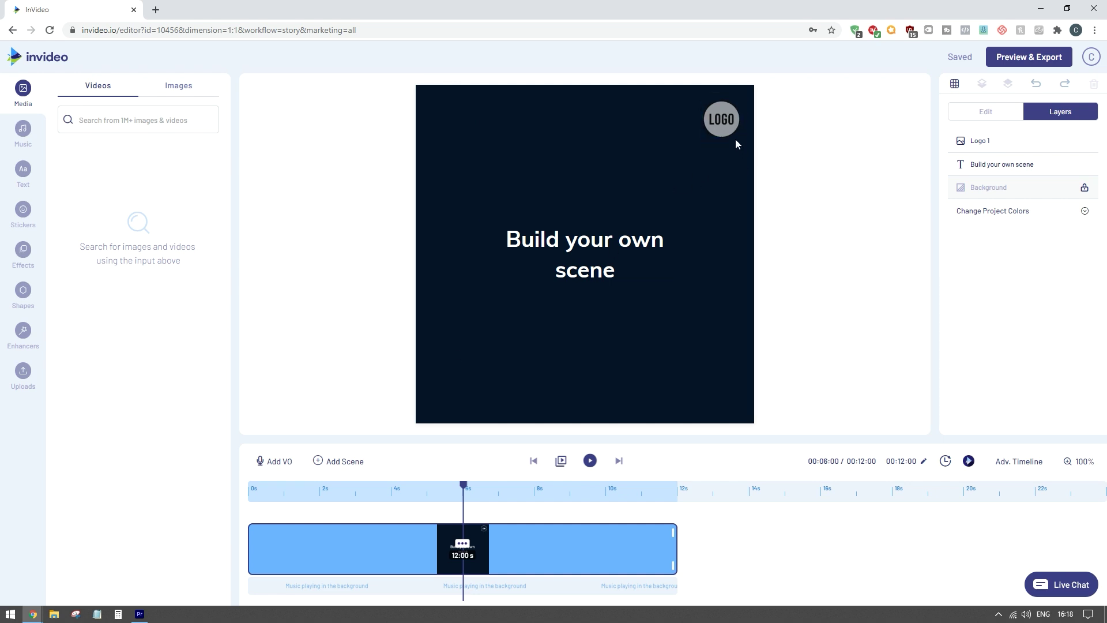
Step: Open the account profile in its own browser tab and go to the Brand Presets settings
left_click(1089, 60)
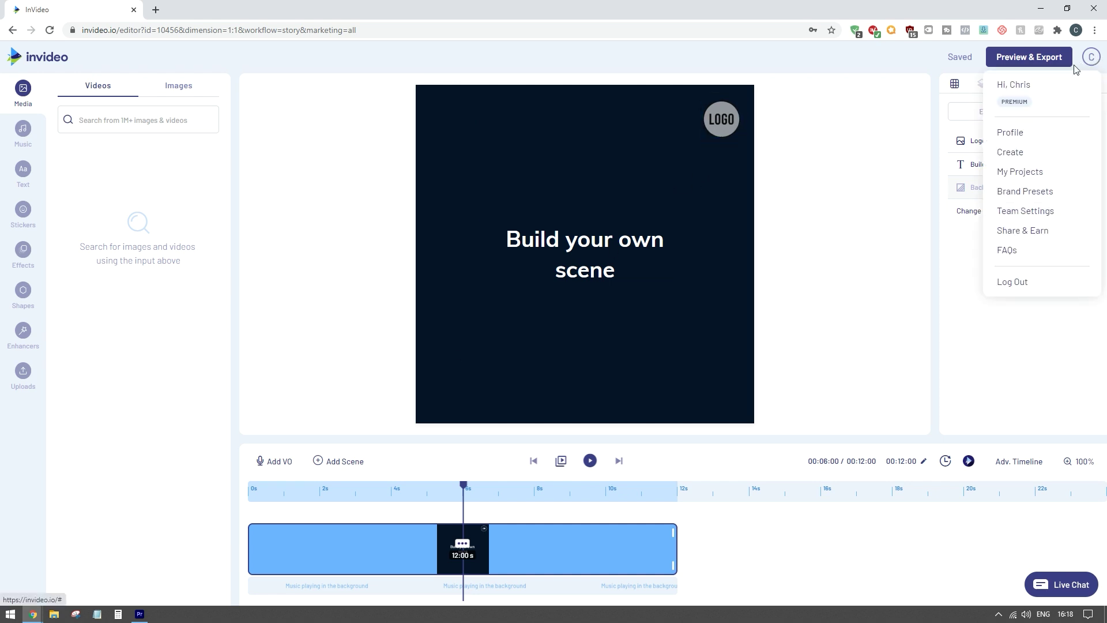
left_click(1026, 136)
left_click(213, 6)
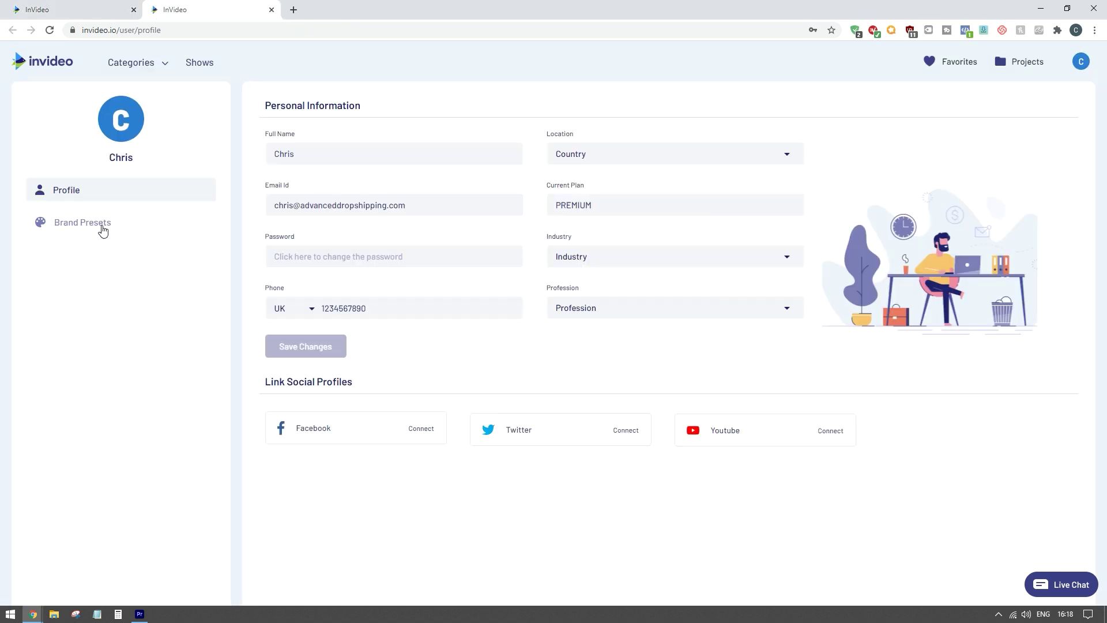
left_click(76, 230)
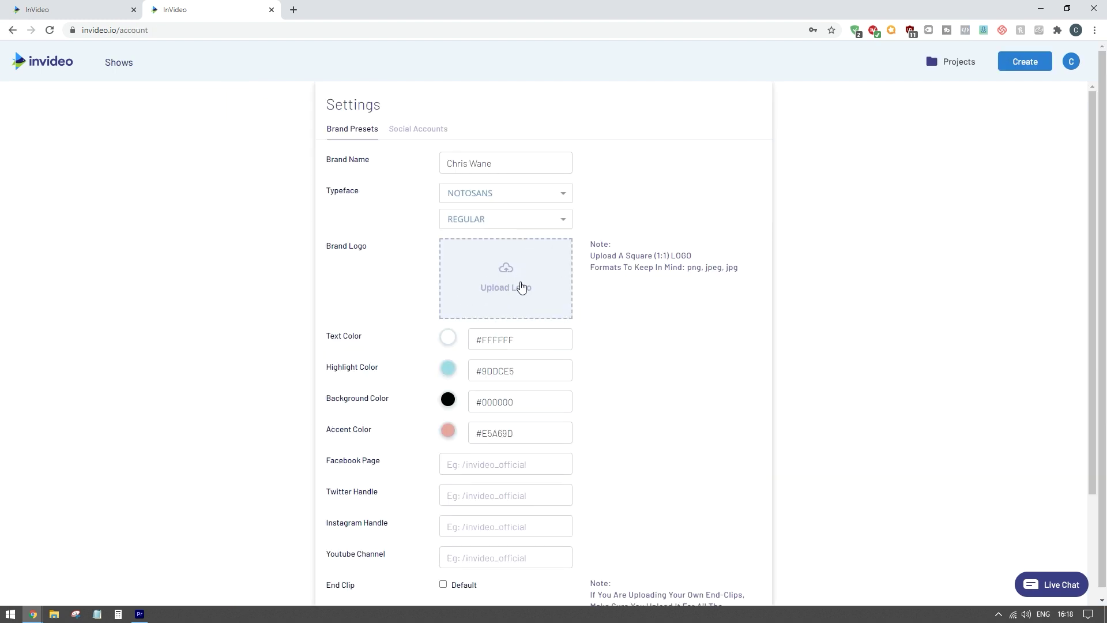
Step: Return to the blank project in the editor and search the stock videos for "dog"
left_click(55, 10)
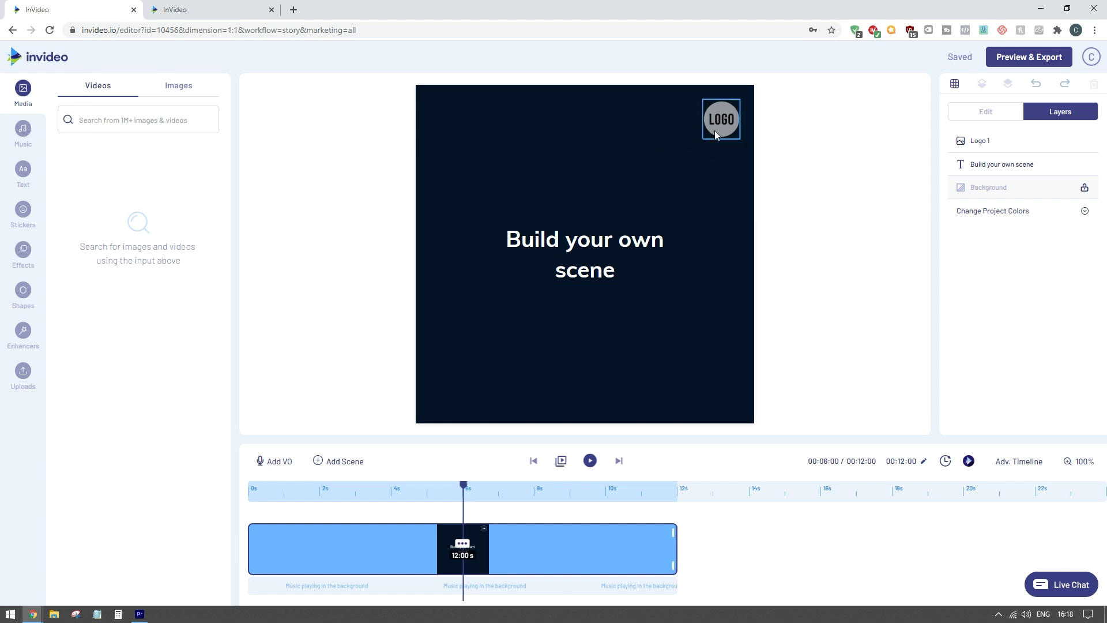
left_click(218, 7)
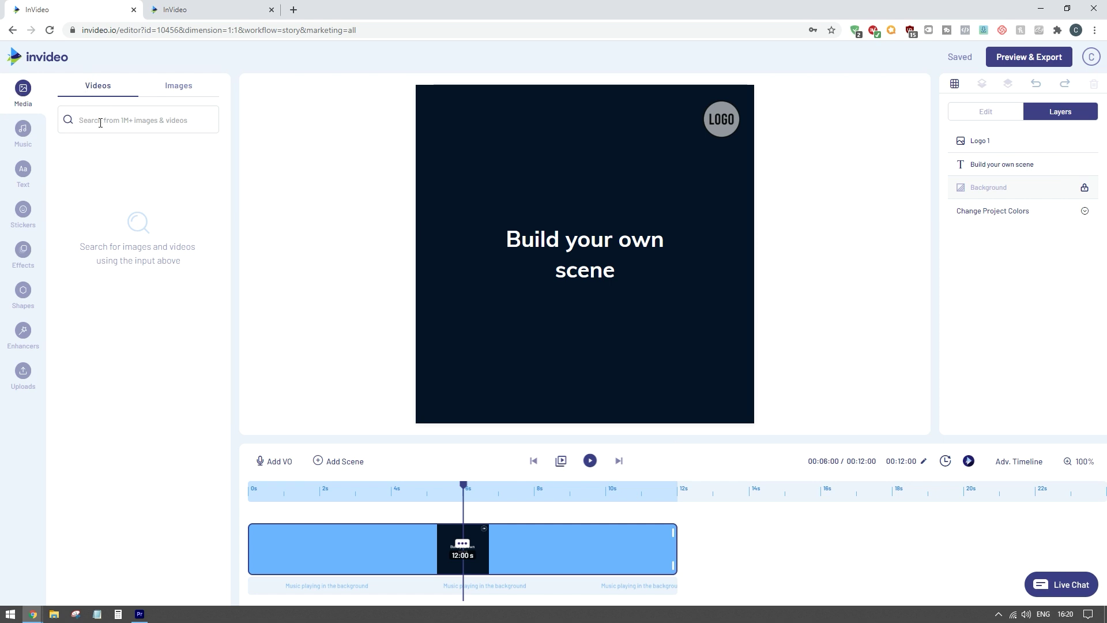
left_click(141, 121)
type("d")
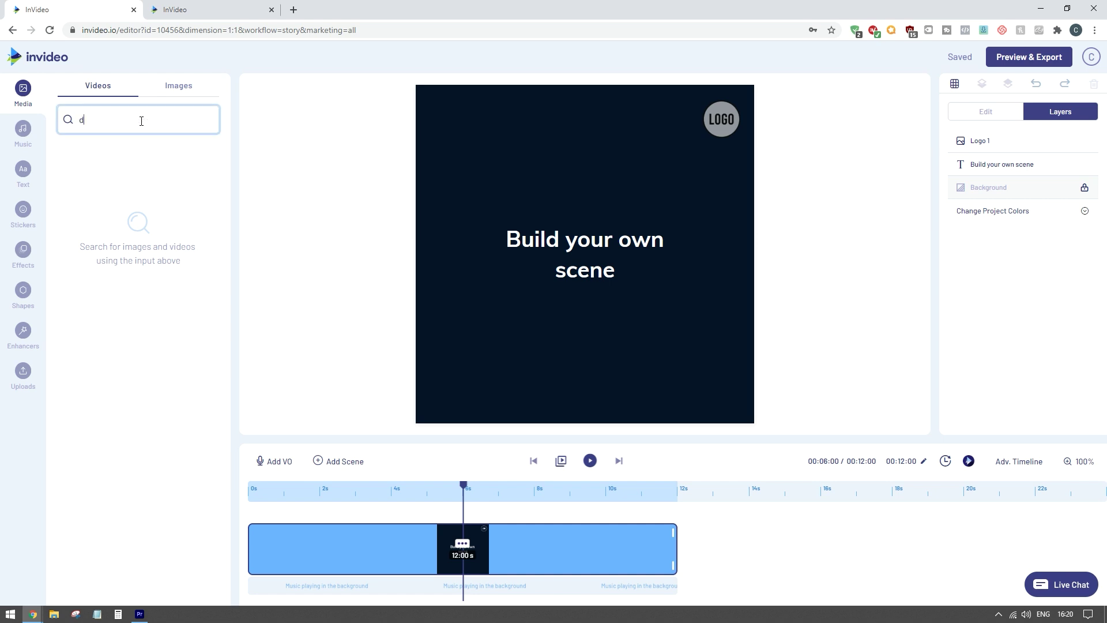
type("og")
key("Return")
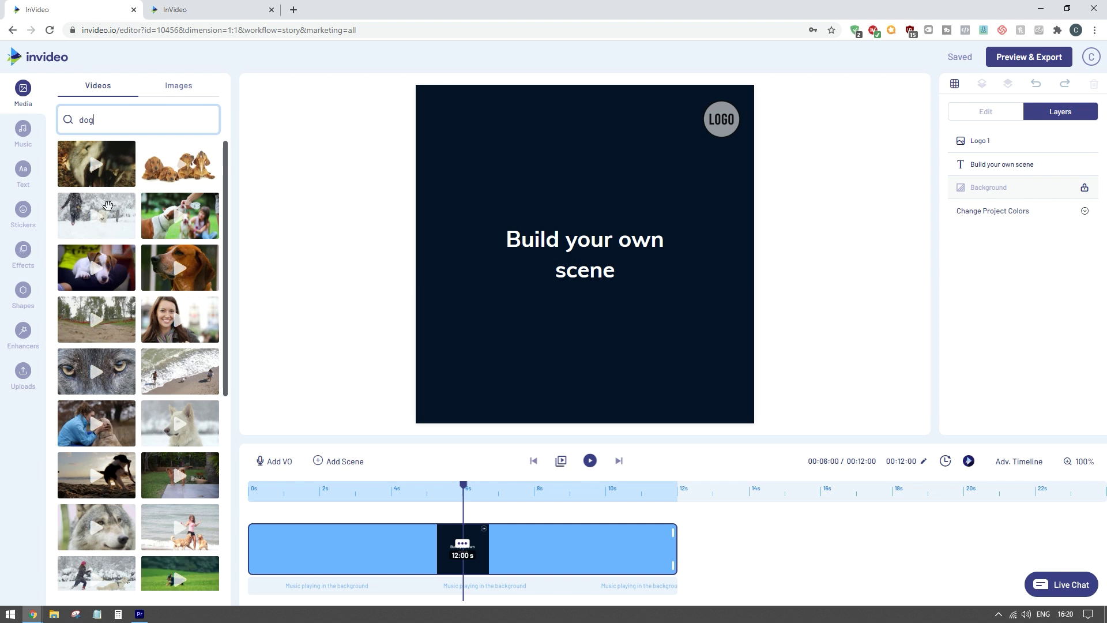
Step: Look through the dog video results and the matching dog image results
scroll(108, 206, "down", 6)
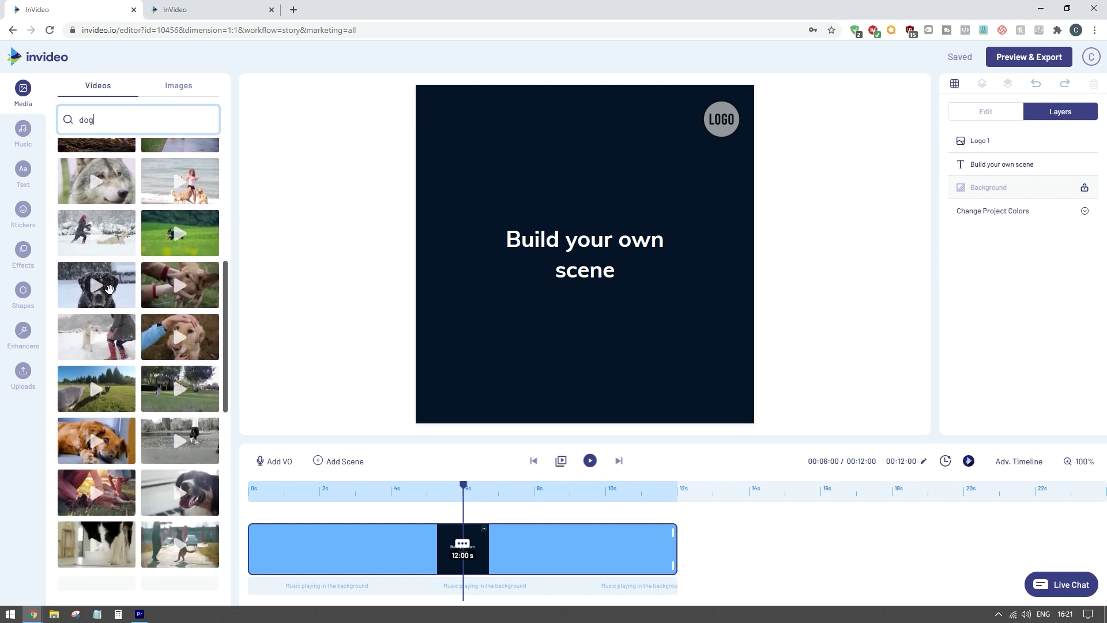
scroll(109, 288, "down", 2)
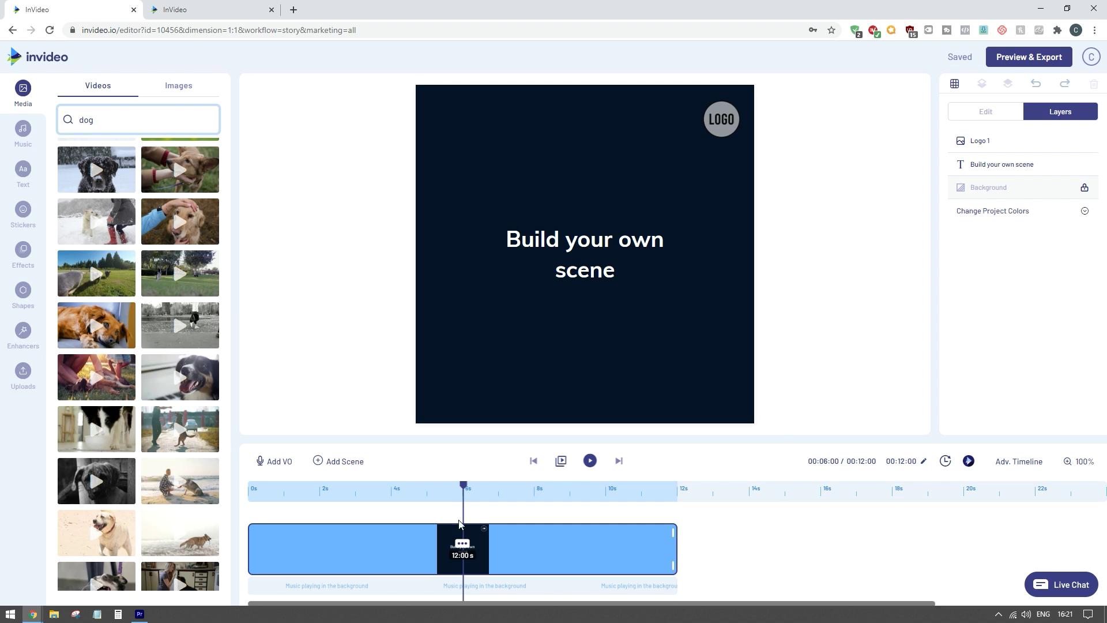
scroll(185, 407, "down", 4)
scroll(188, 407, "down", 5)
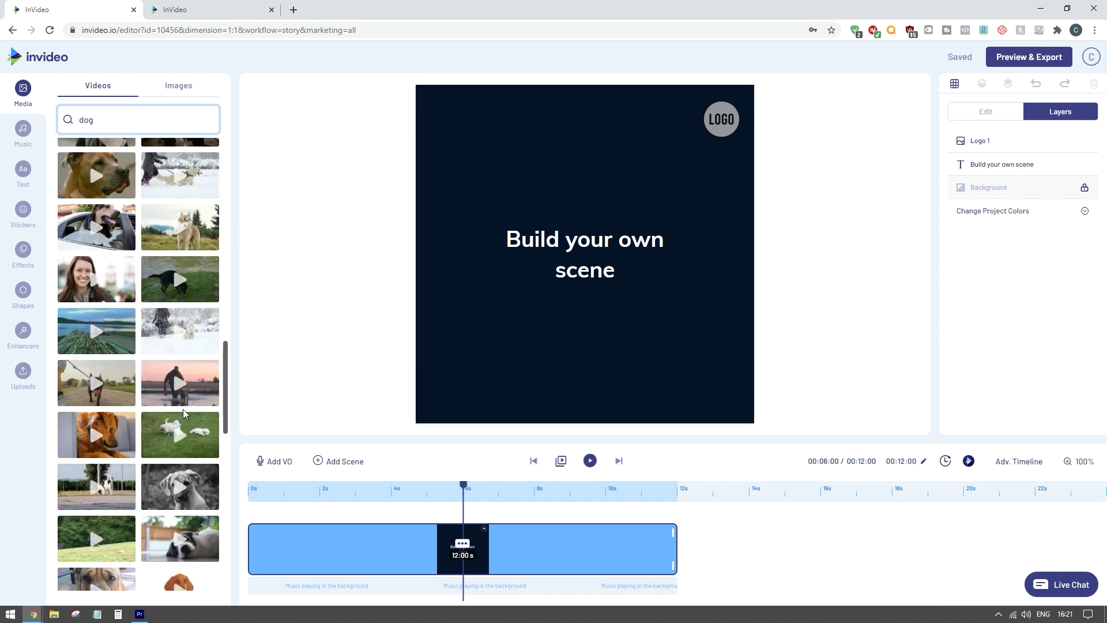
scroll(178, 408, "up", 15)
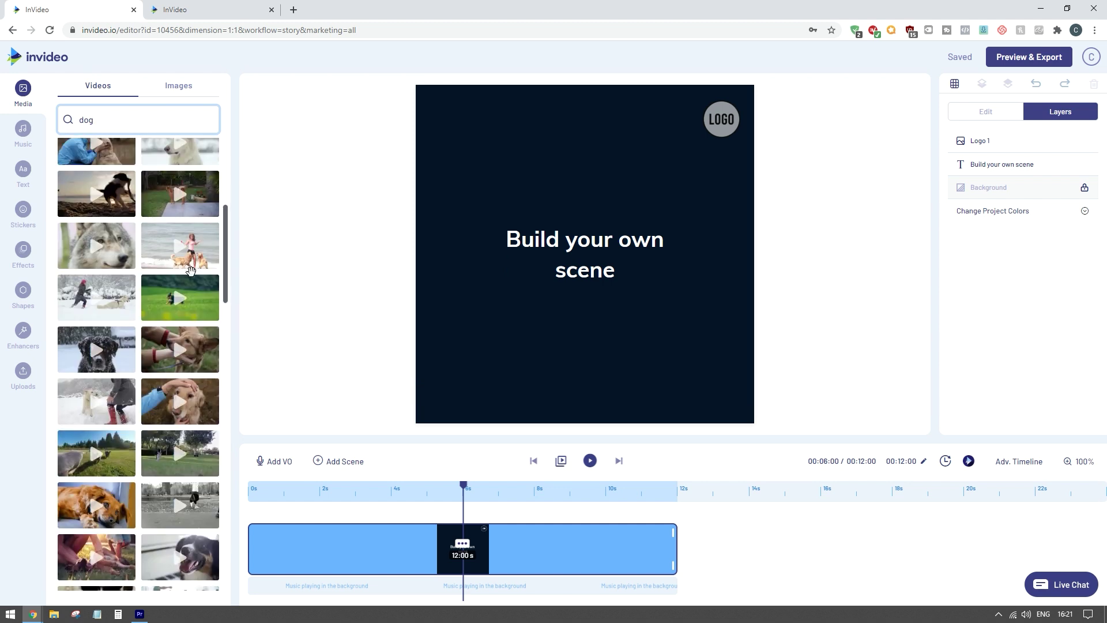
left_click(196, 93)
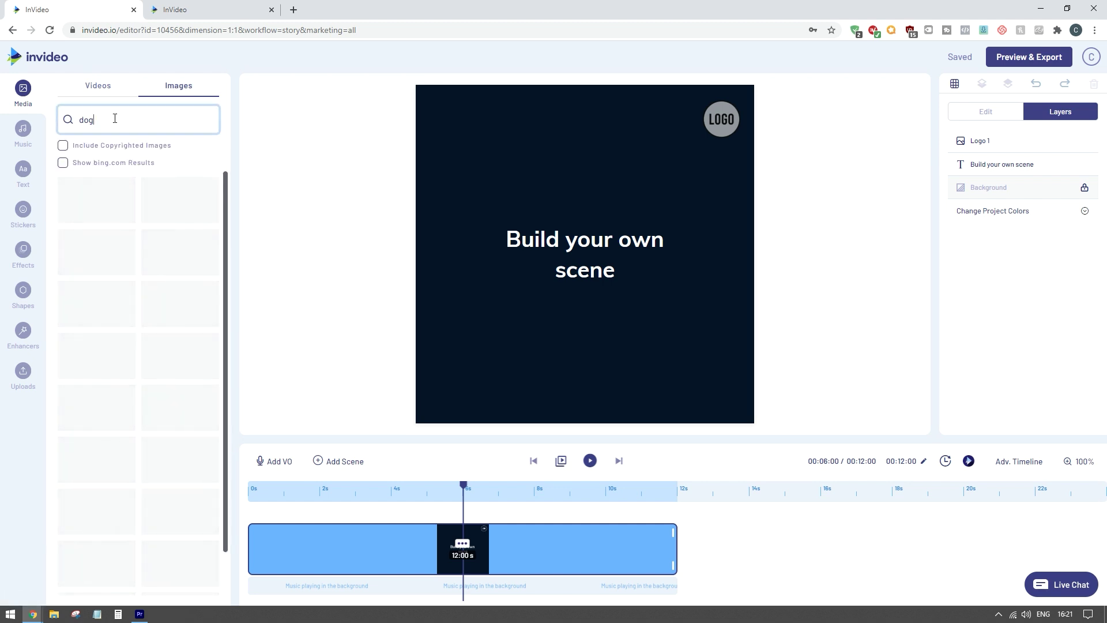
scroll(145, 299, "down", 3)
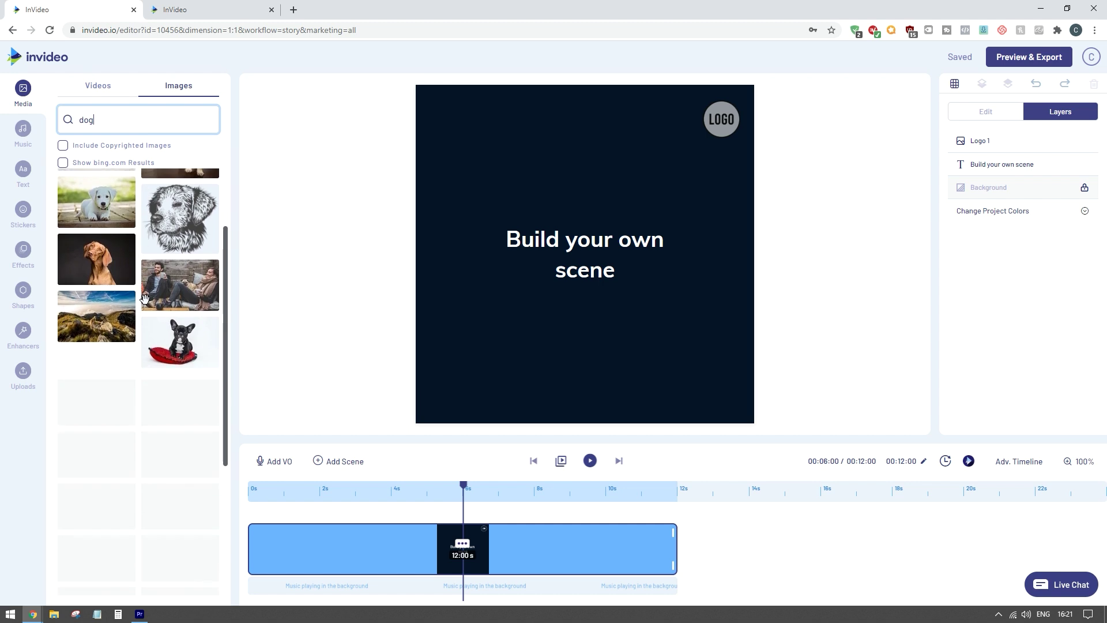
scroll(145, 298, "down", 5)
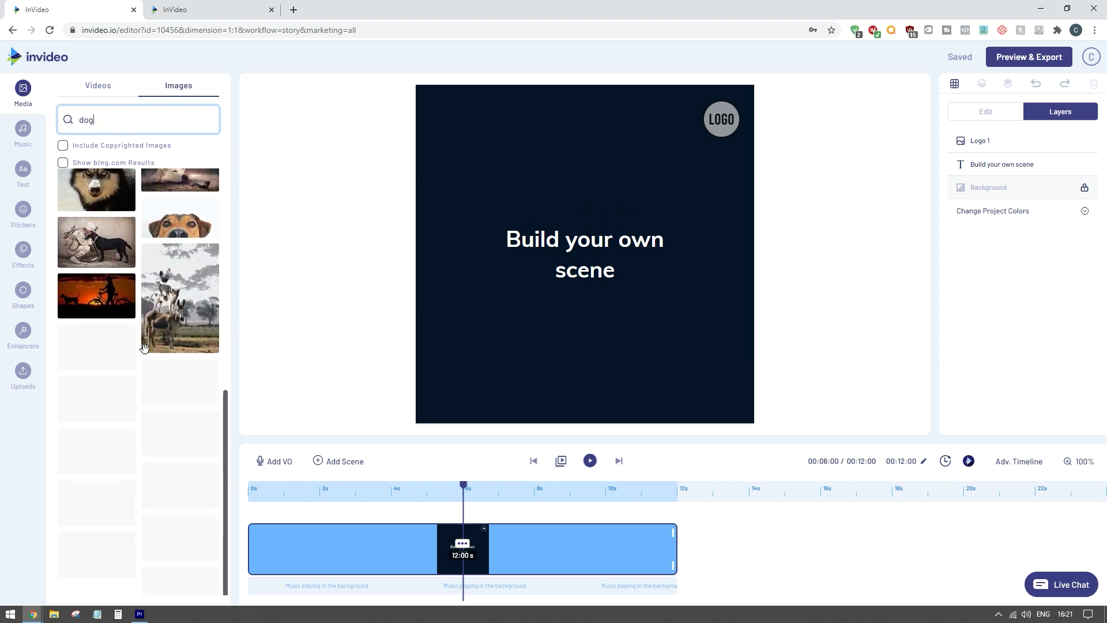
scroll(166, 396, "down", 2)
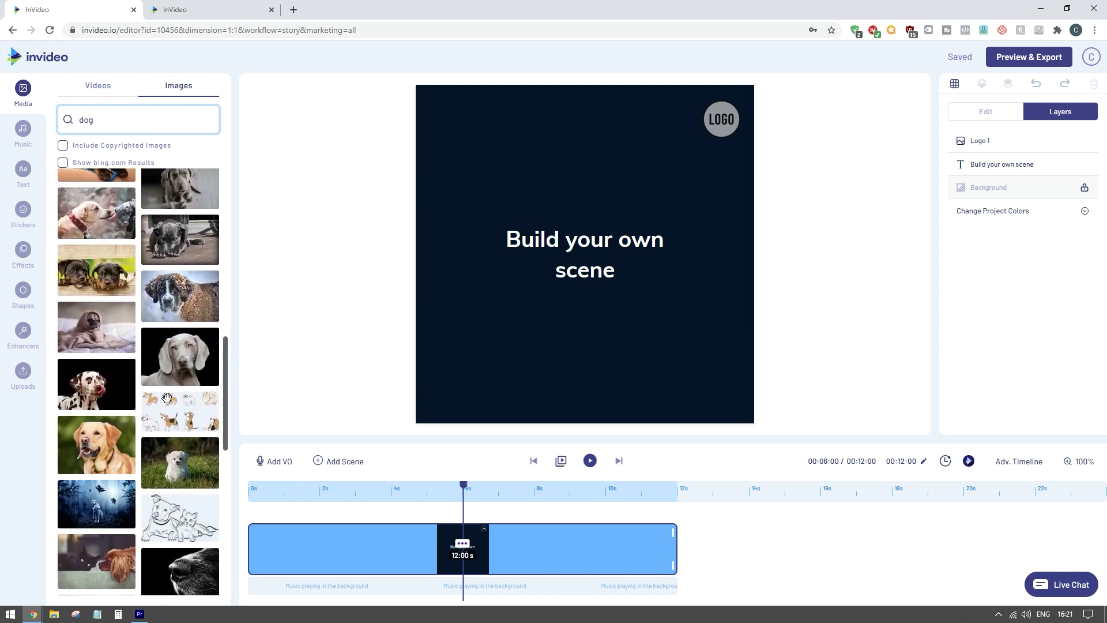
Step: Preview the default music track, check the available music categories, and add the Angry track 1973 to the video
left_click(23, 137)
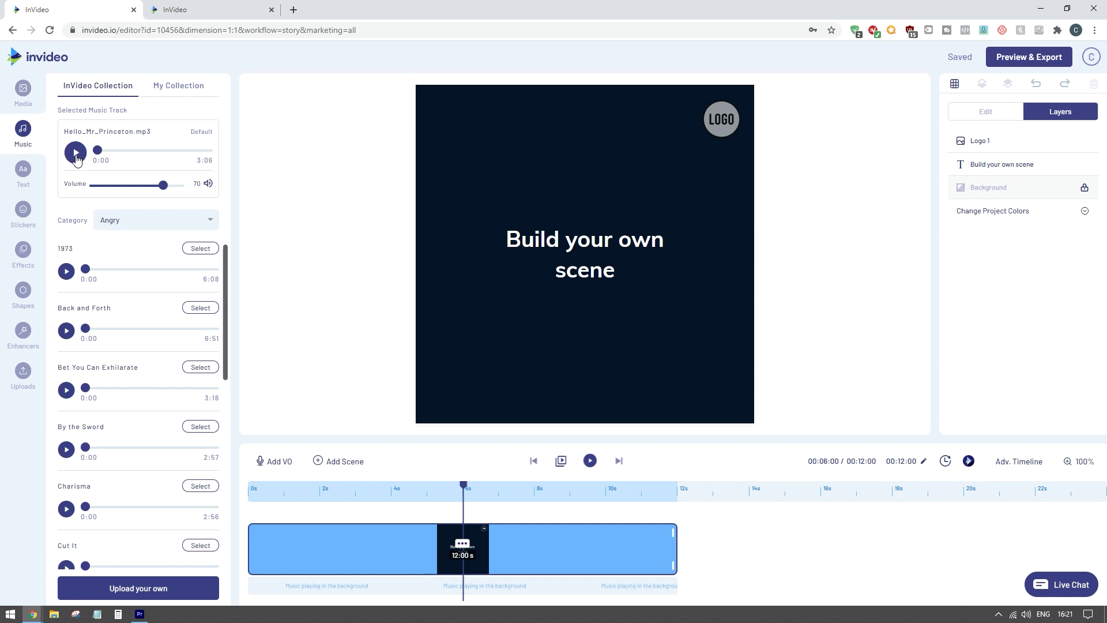
left_click(76, 156)
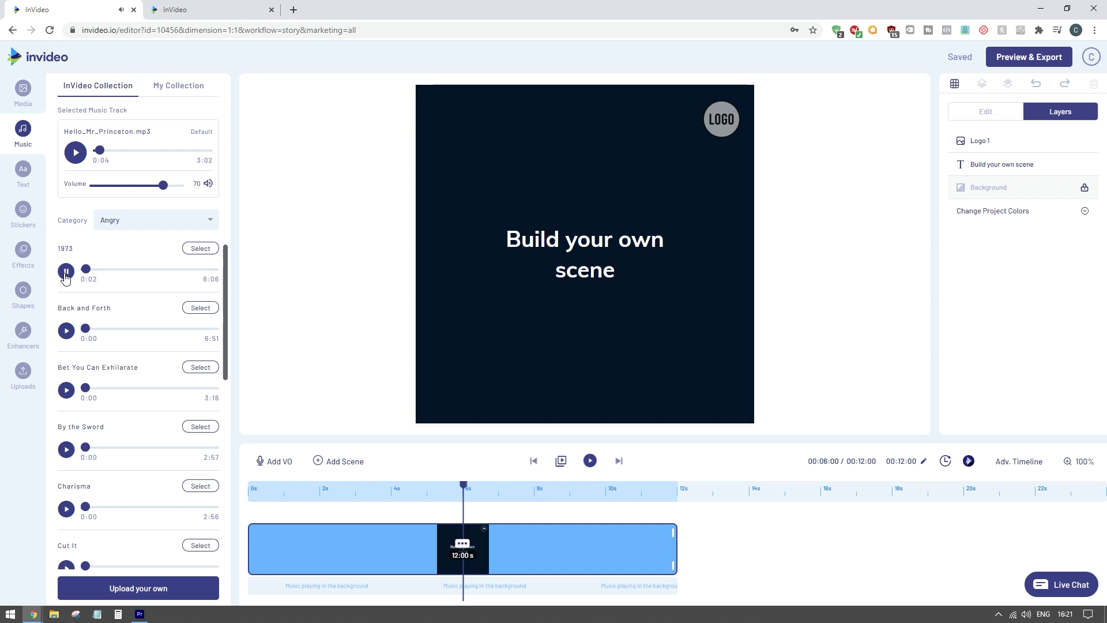
left_click(126, 227)
scroll(148, 282, "down", 5)
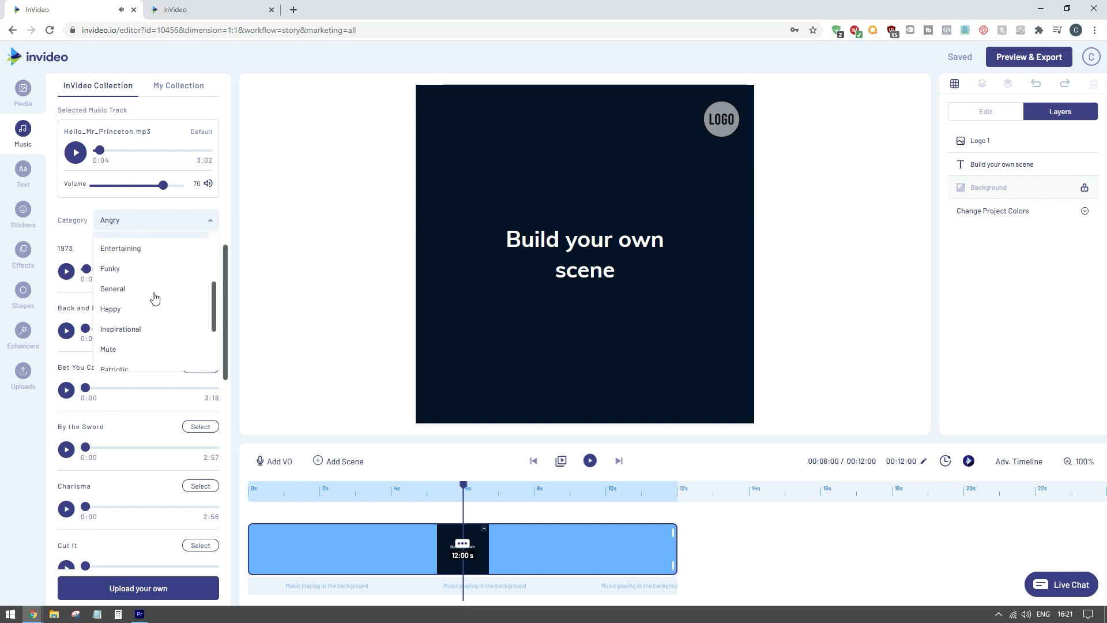
scroll(164, 337, "down", 1)
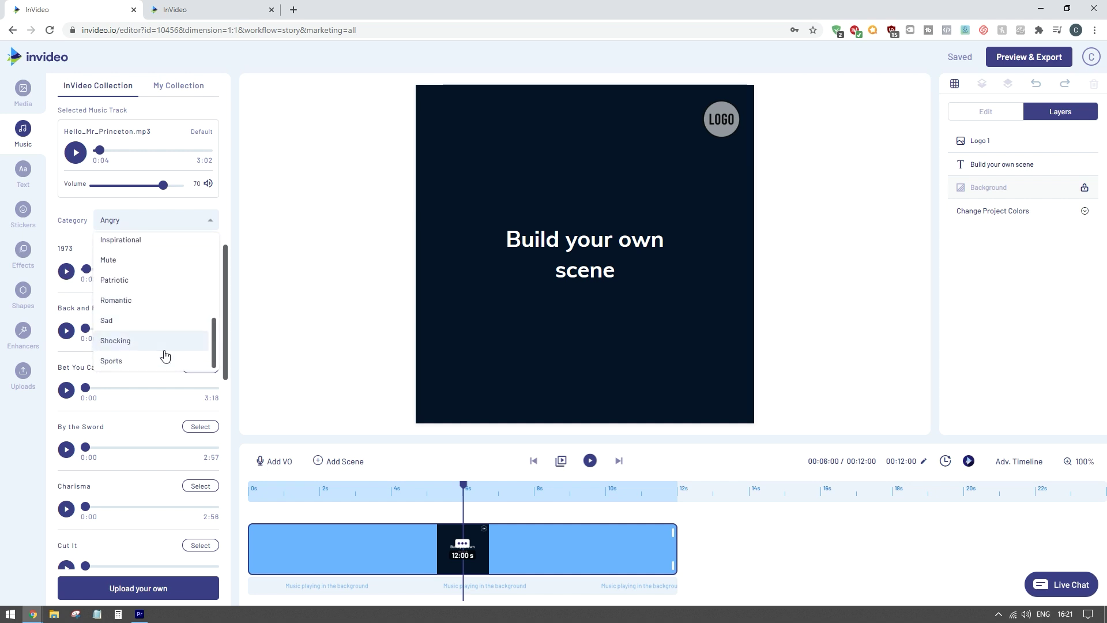
scroll(163, 352, "up", 6)
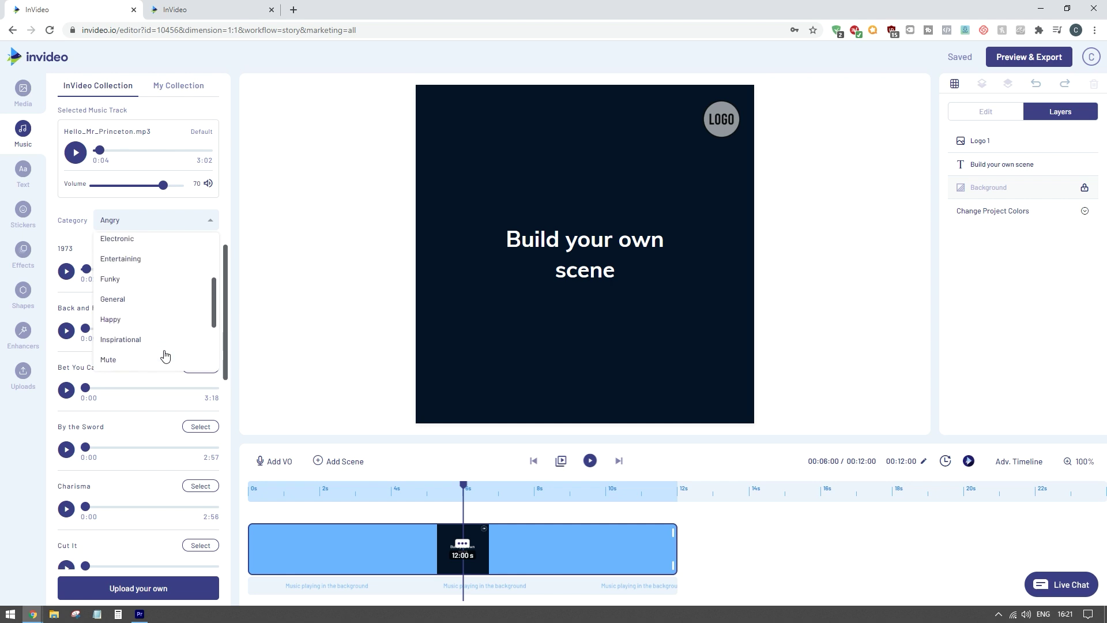
left_click(129, 223)
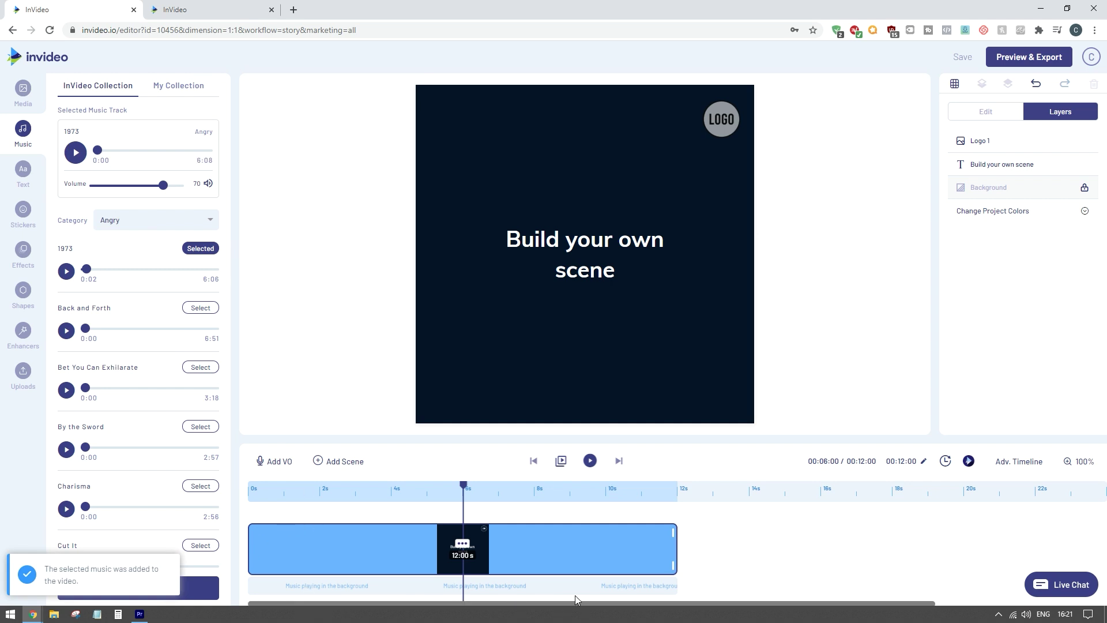
Step: Look through the standard text options and ready-made text-boxes, from Classic and Modern through Social Media Credits, Location Boxes and More
left_click(18, 194)
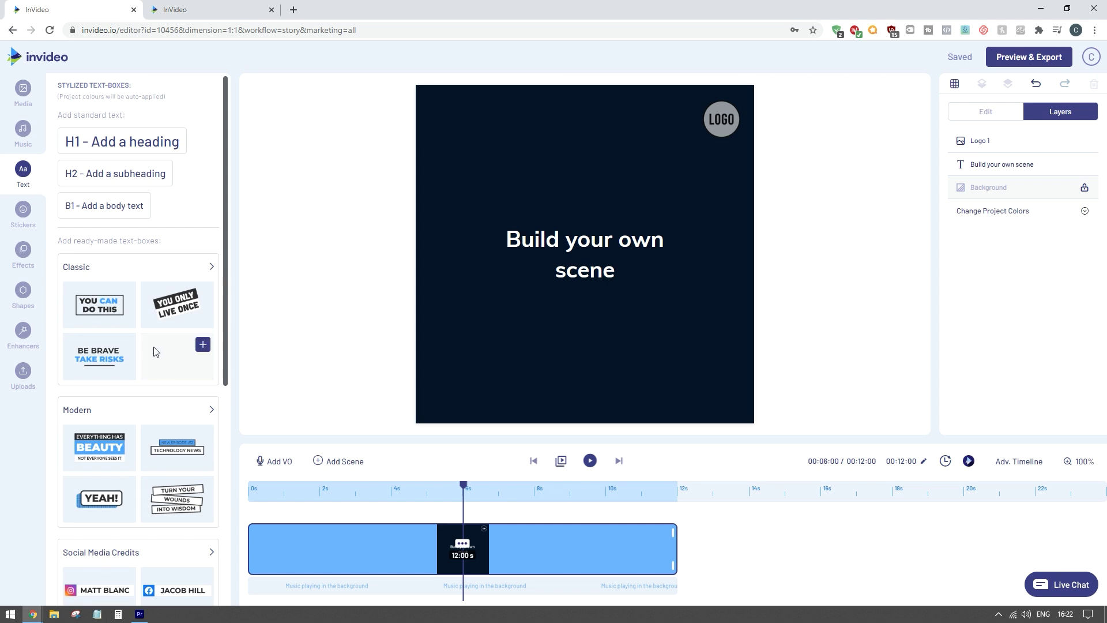
scroll(185, 438, "down", 1)
scroll(144, 430, "up", 1)
scroll(138, 432, "down", 4)
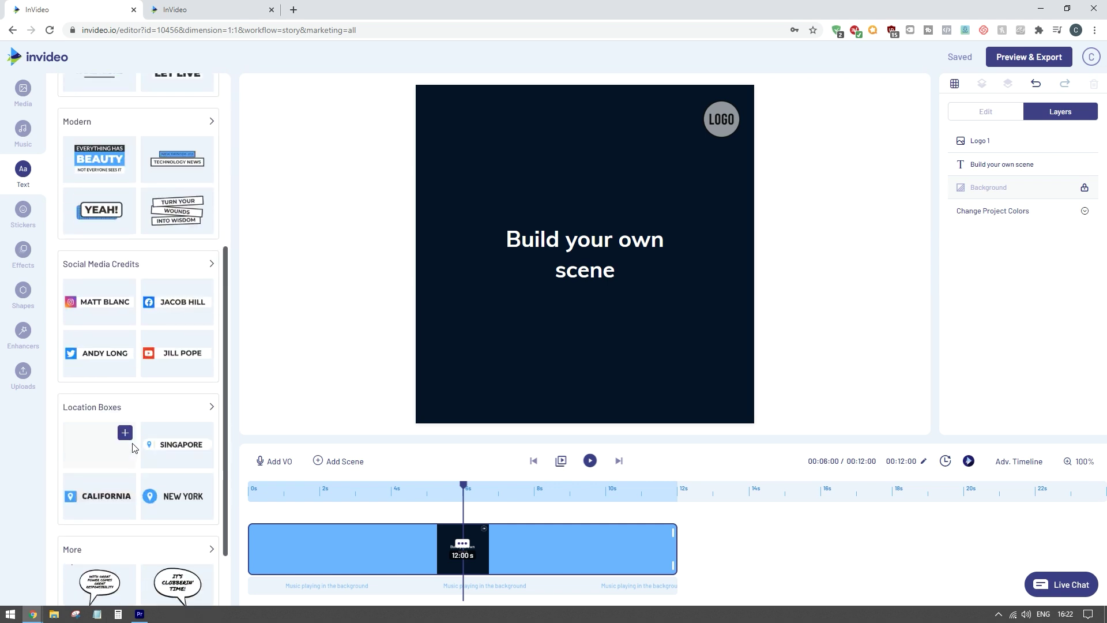
scroll(142, 427, "up", 5)
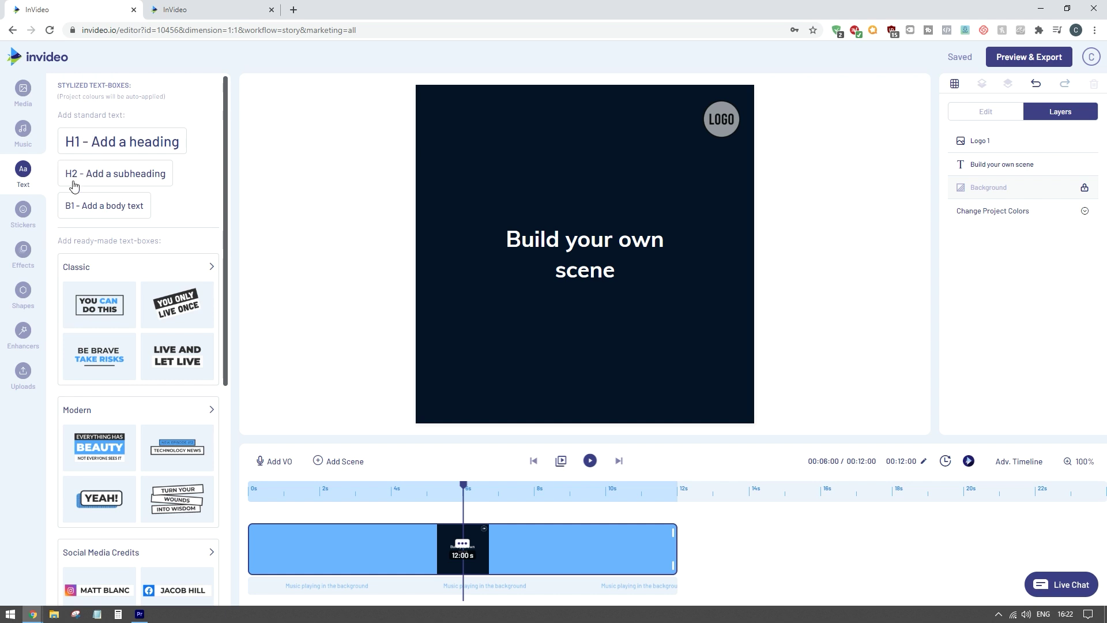
scroll(110, 202, "down", 1)
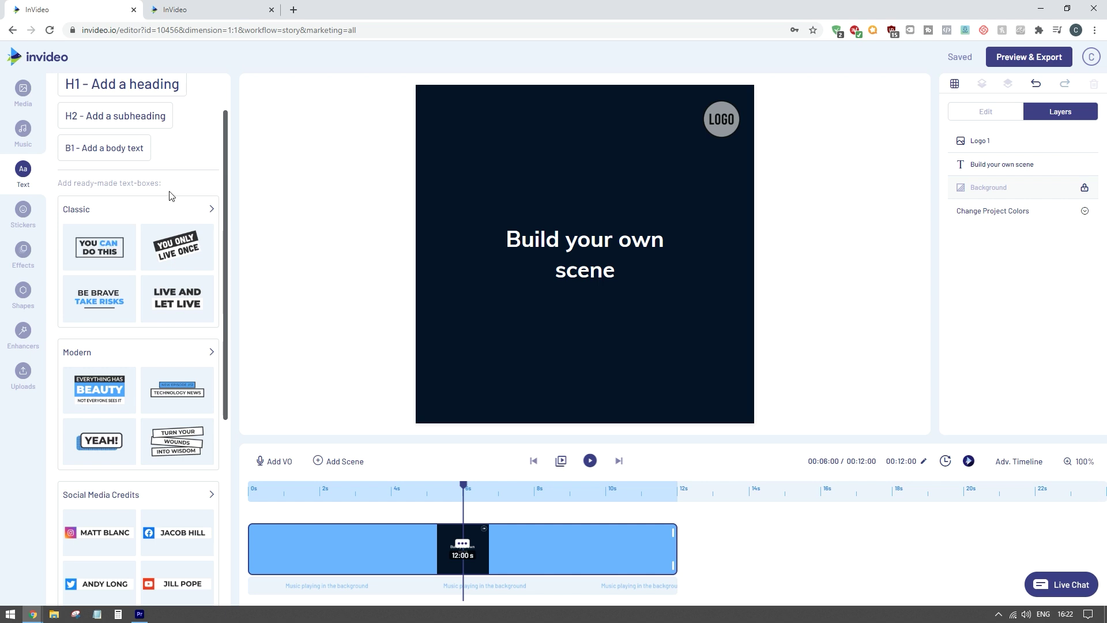
scroll(80, 213, "down", 4)
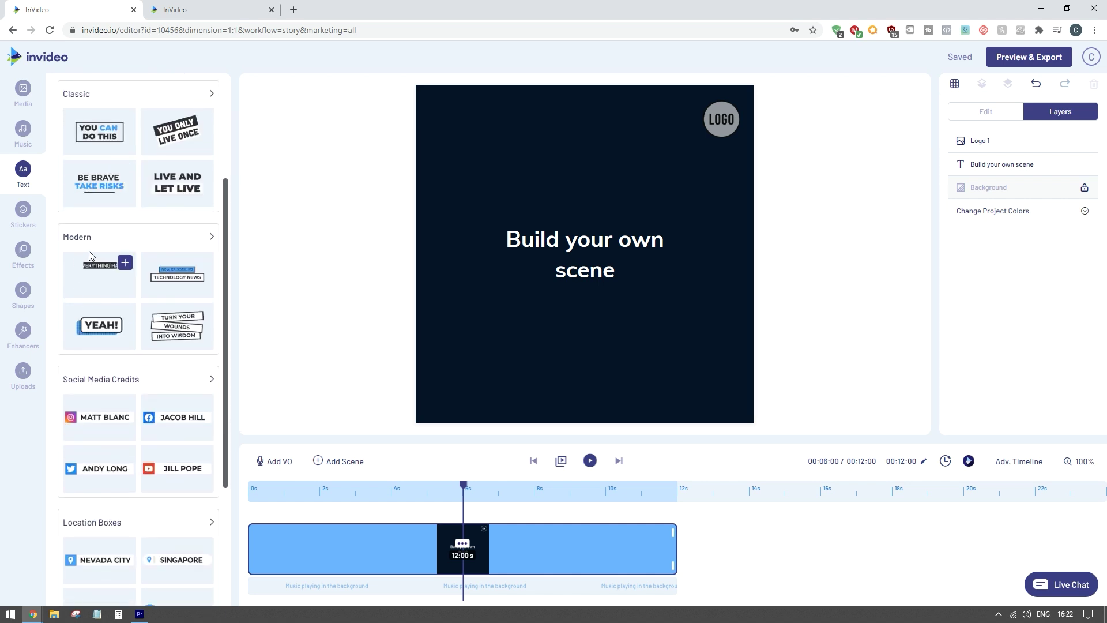
scroll(92, 335, "down", 2)
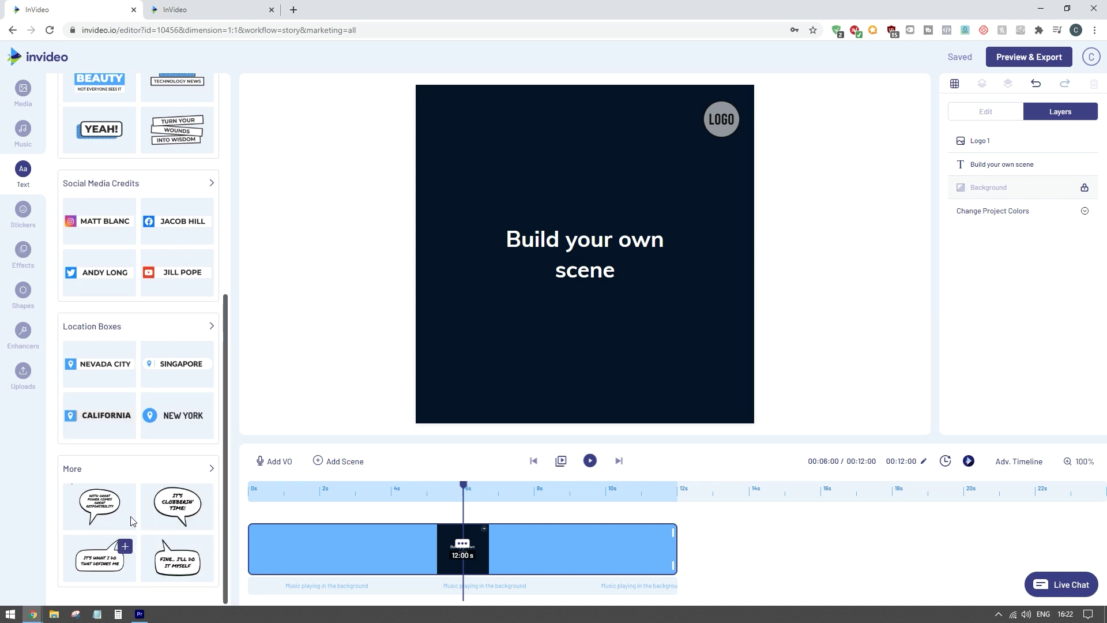
scroll(127, 519, "up", 1)
scroll(129, 489, "up", 3)
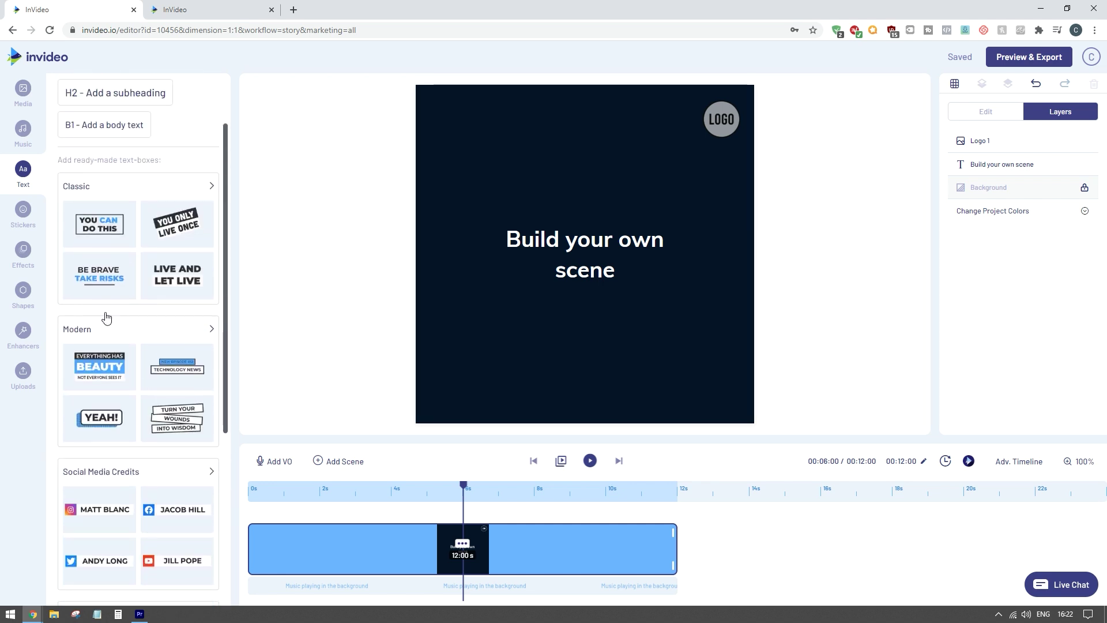
scroll(86, 277, "up", 1)
Step: Open the full Classic text-box collection and look through its designs
left_click(211, 245)
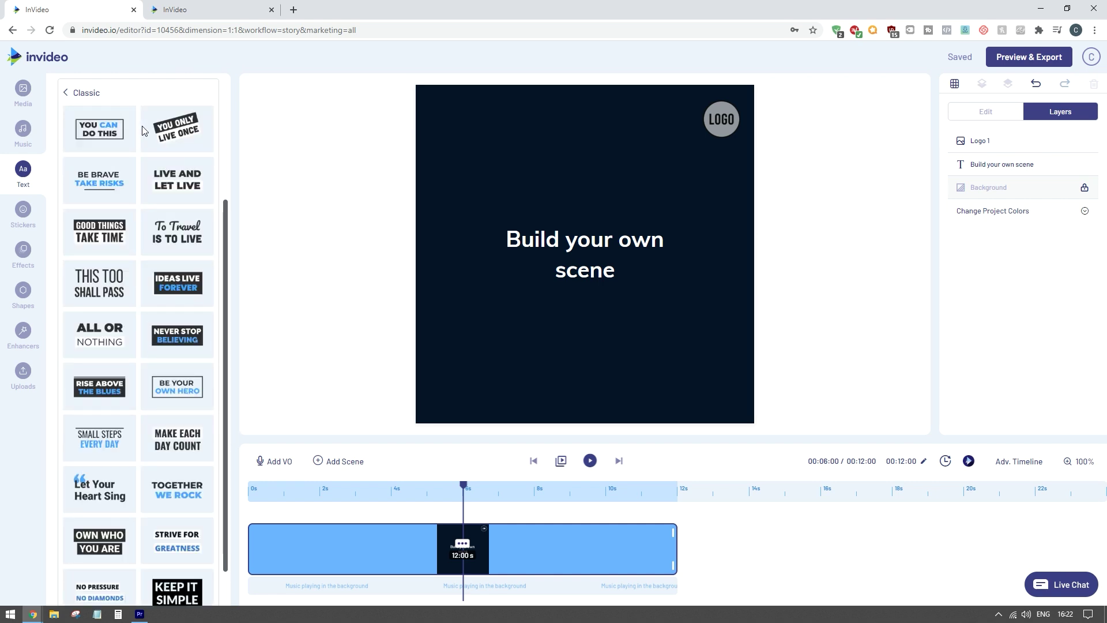
scroll(151, 271, "down", 1)
scroll(151, 277, "down", 1)
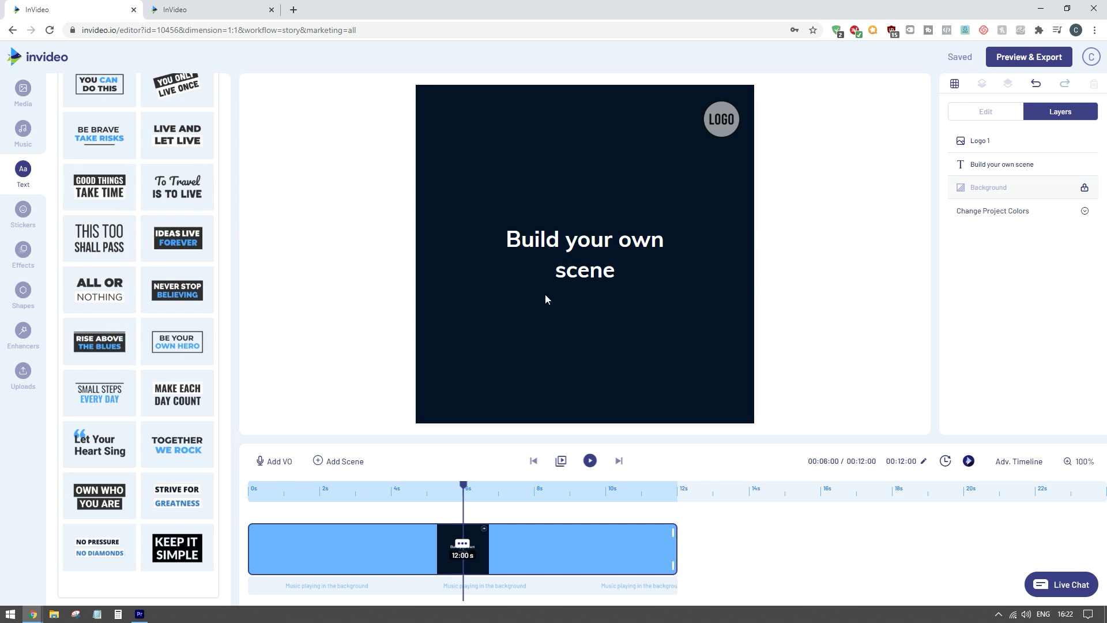
Step: Delete the "Build your own scene" placeholder text and the logo placeholder from the canvas
left_click(579, 222)
key("Delete")
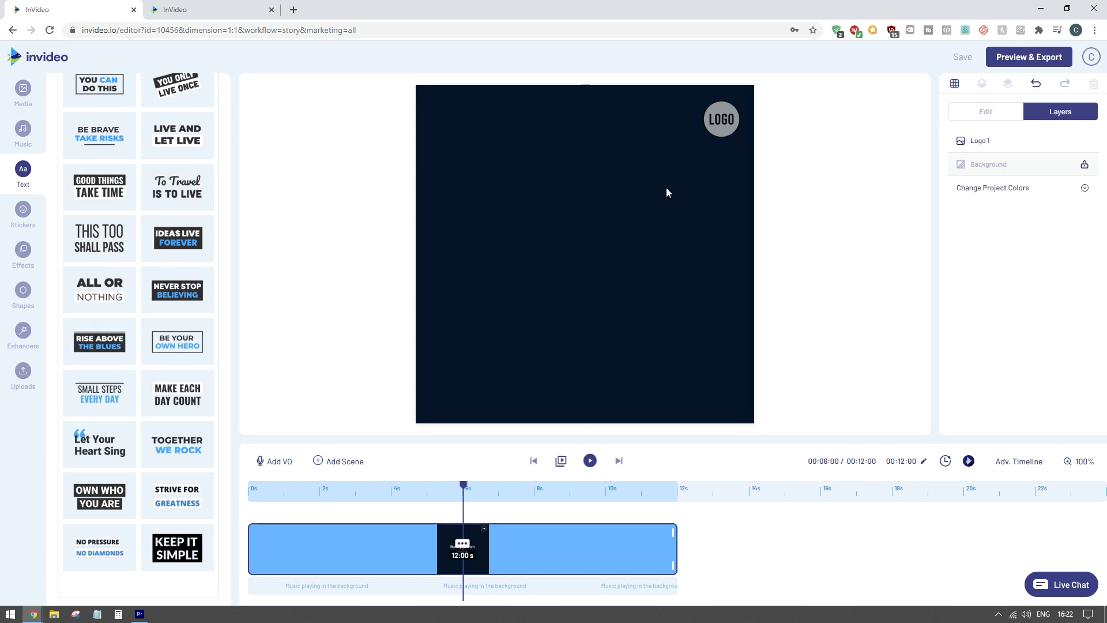
left_click(721, 129)
key("Delete")
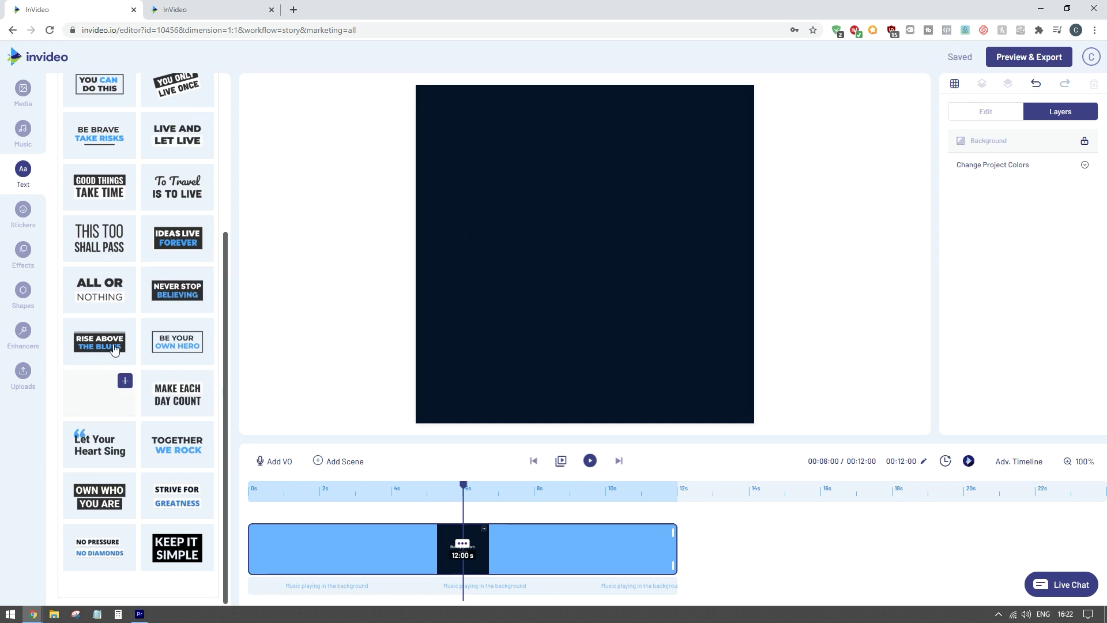
Step: Add the Classic NEVER STOP BELIEVING text-box, placed along the canvas's lower edge and widened to fit on one line
left_click(172, 292)
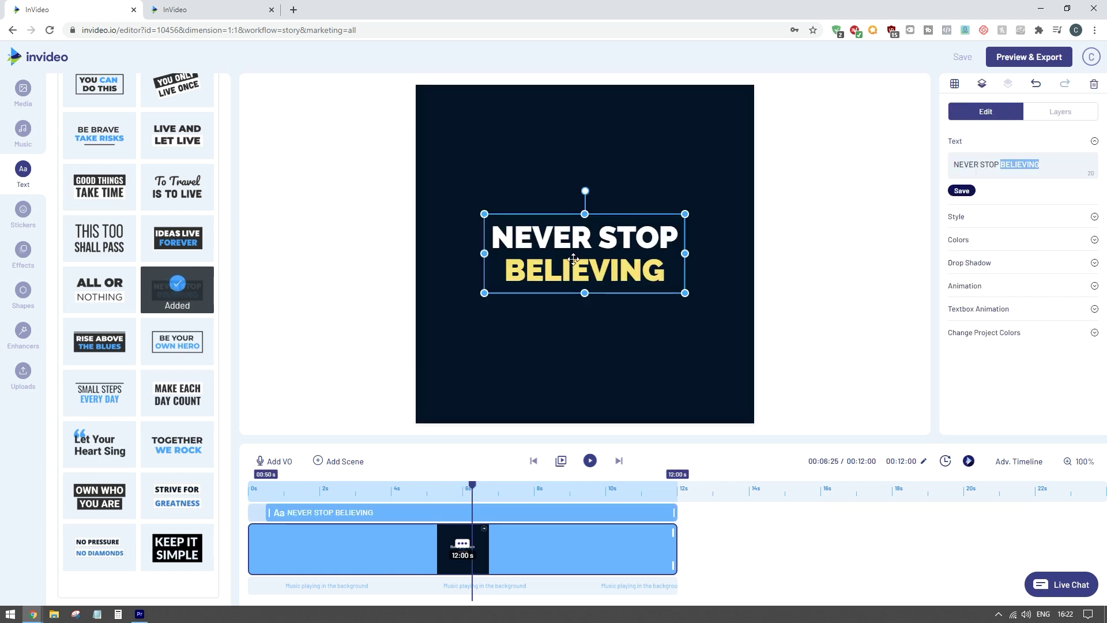
left_click_drag(579, 246, 518, 369)
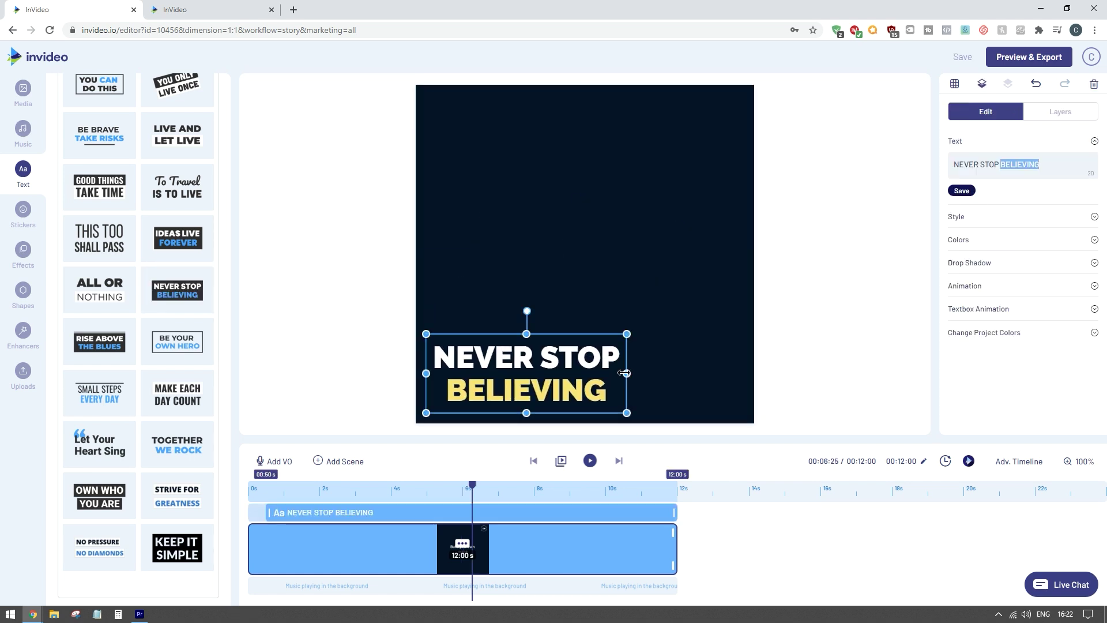
left_click_drag(625, 370, 744, 373)
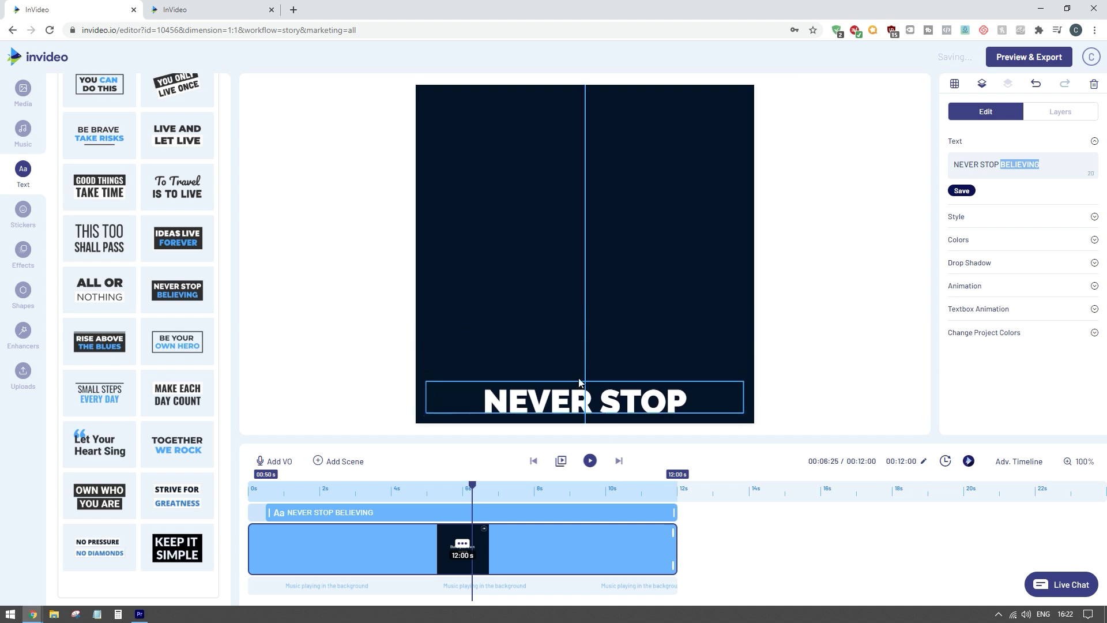
left_click(819, 318)
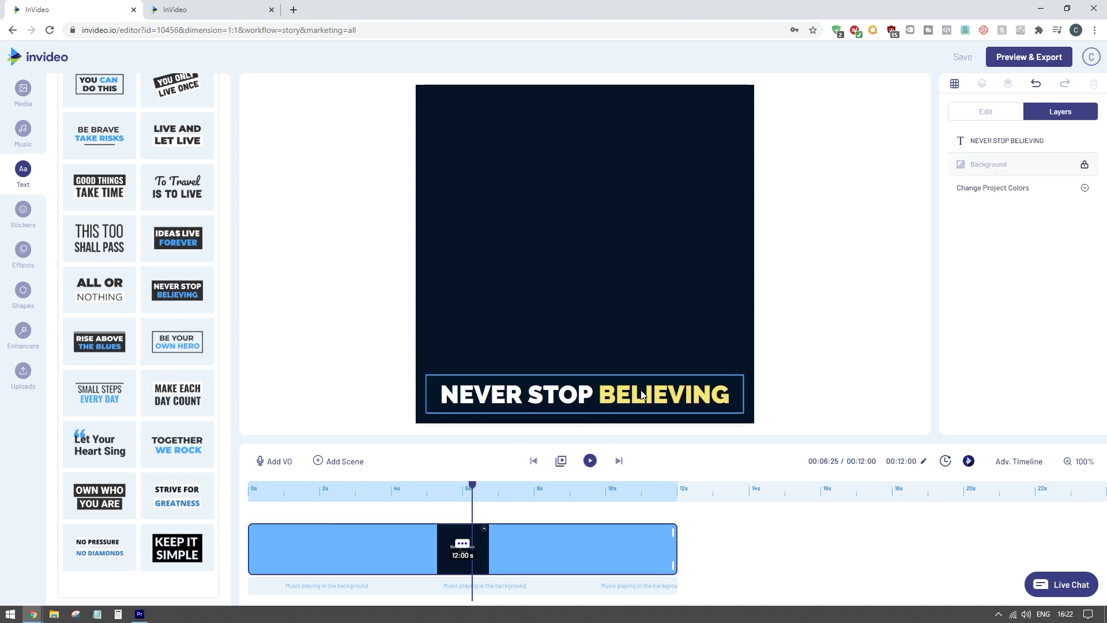
Step: Change the highlight colour of the word BELIEVING in the text-box to pure red, #ff0000
double_click(600, 399)
left_click_drag(600, 399, 727, 397)
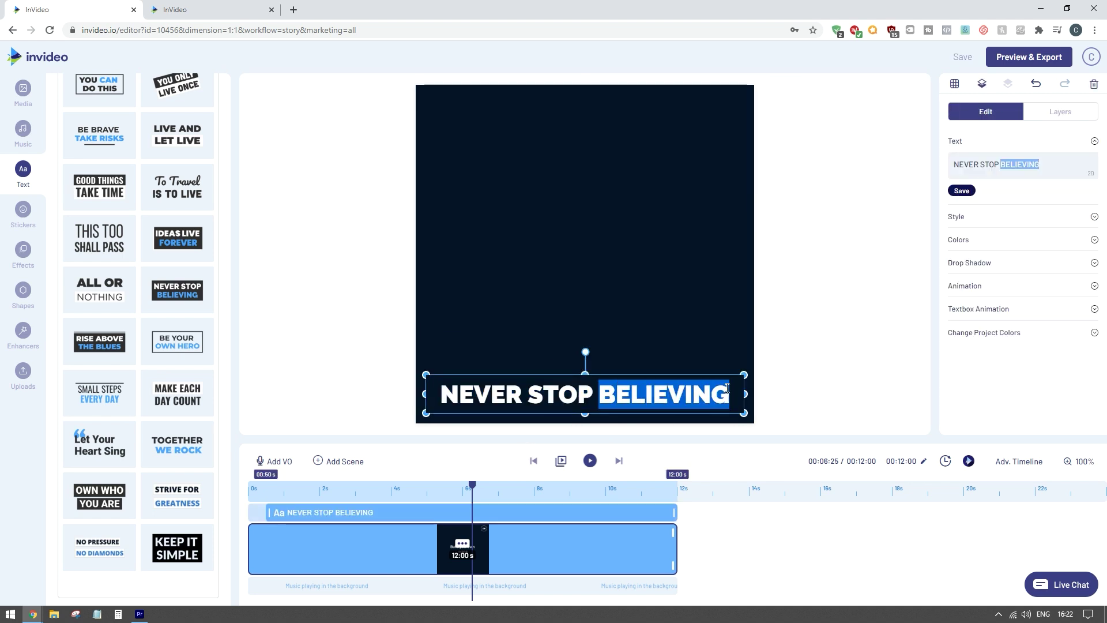
left_click(976, 247)
left_click(980, 218)
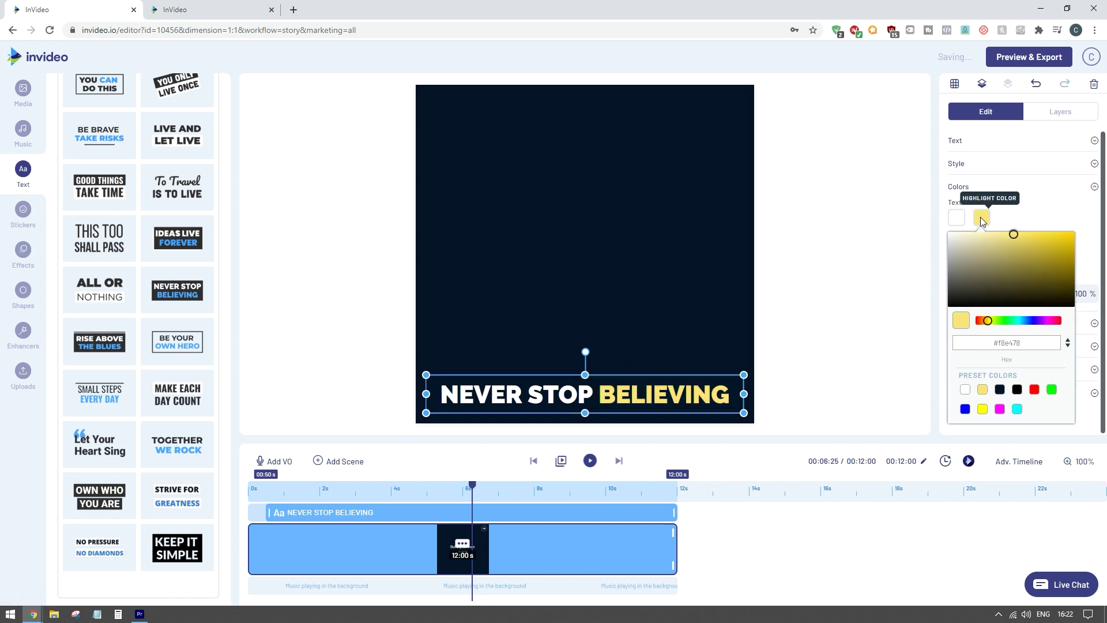
left_click_drag(1021, 326, 956, 323)
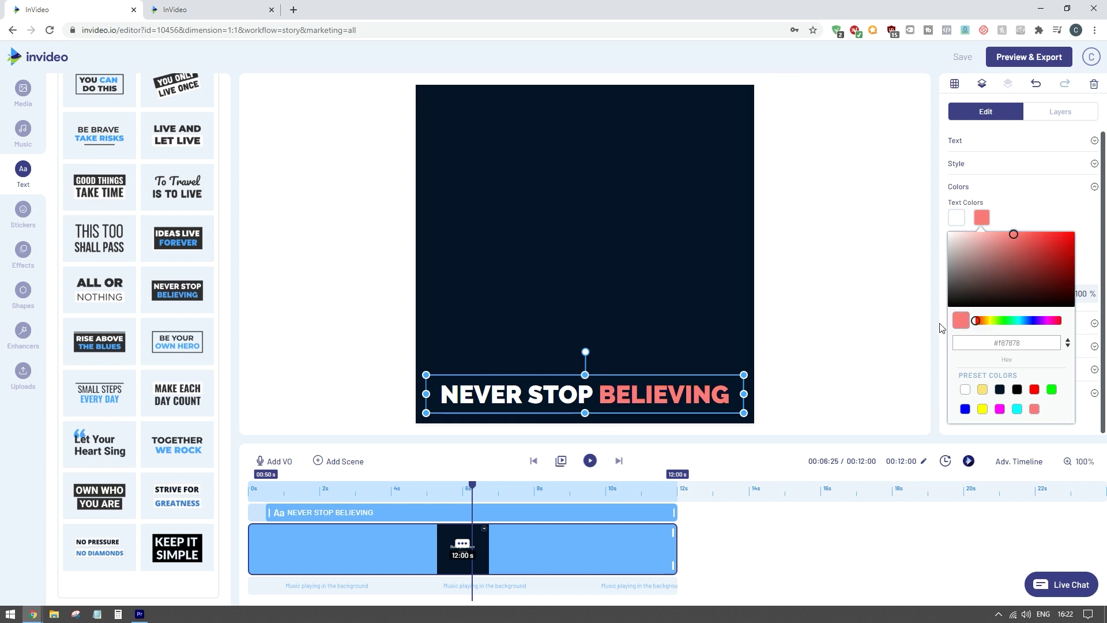
left_click_drag(1040, 252, 1076, 234)
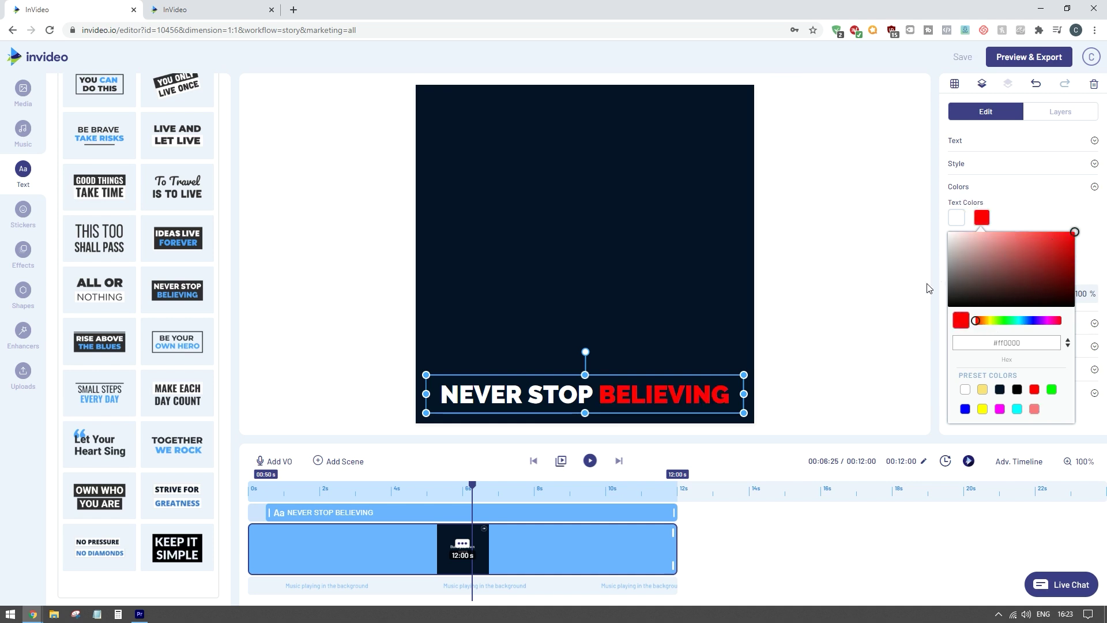
left_click(865, 352)
left_click(870, 329)
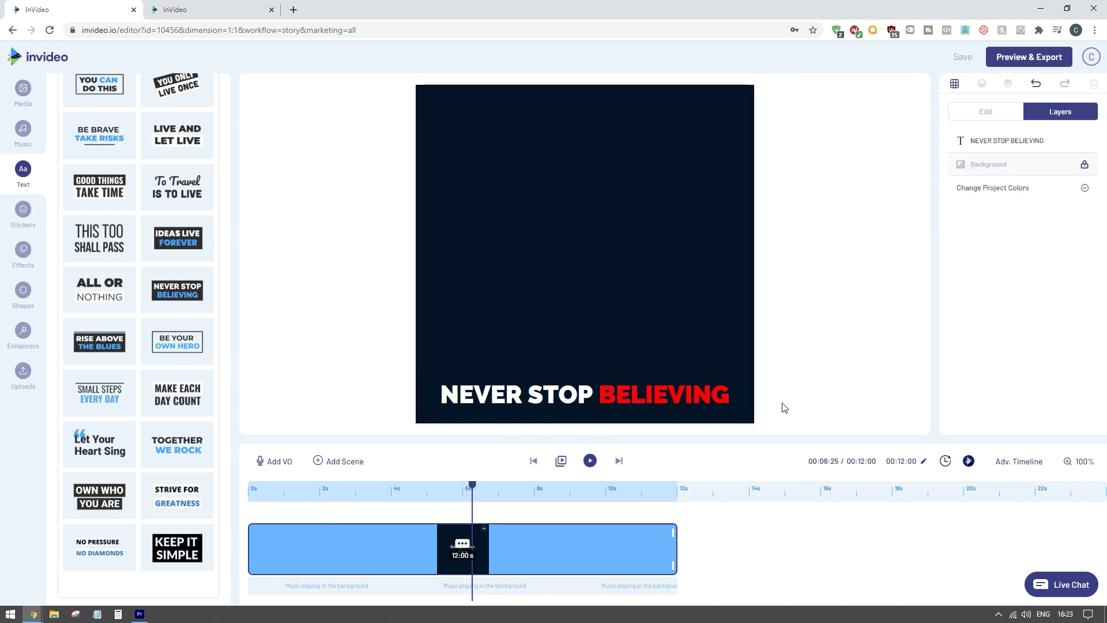
left_click(642, 398)
left_click(829, 352)
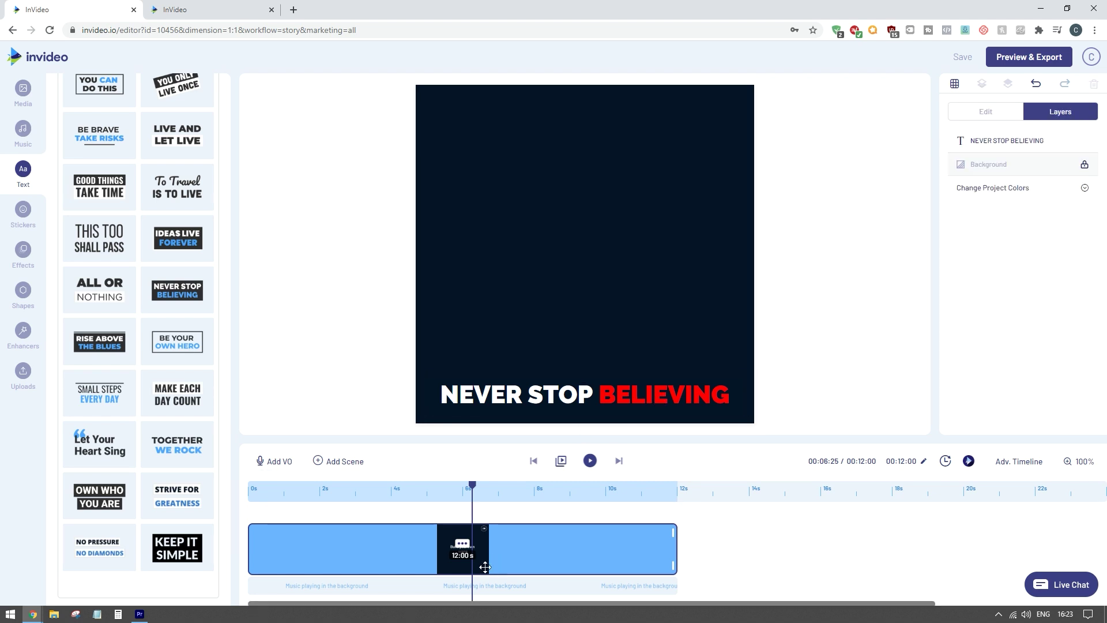
Step: Play the scene to preview how the NEVER STOP BELIEVING text animates
left_click(591, 462)
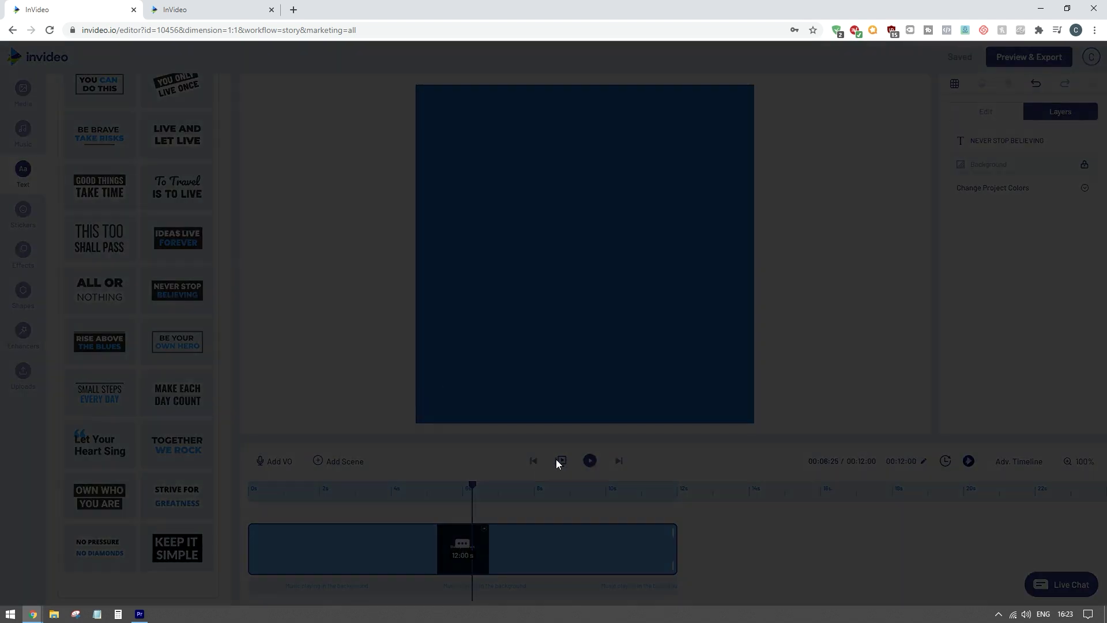
mouse_move(513, 420)
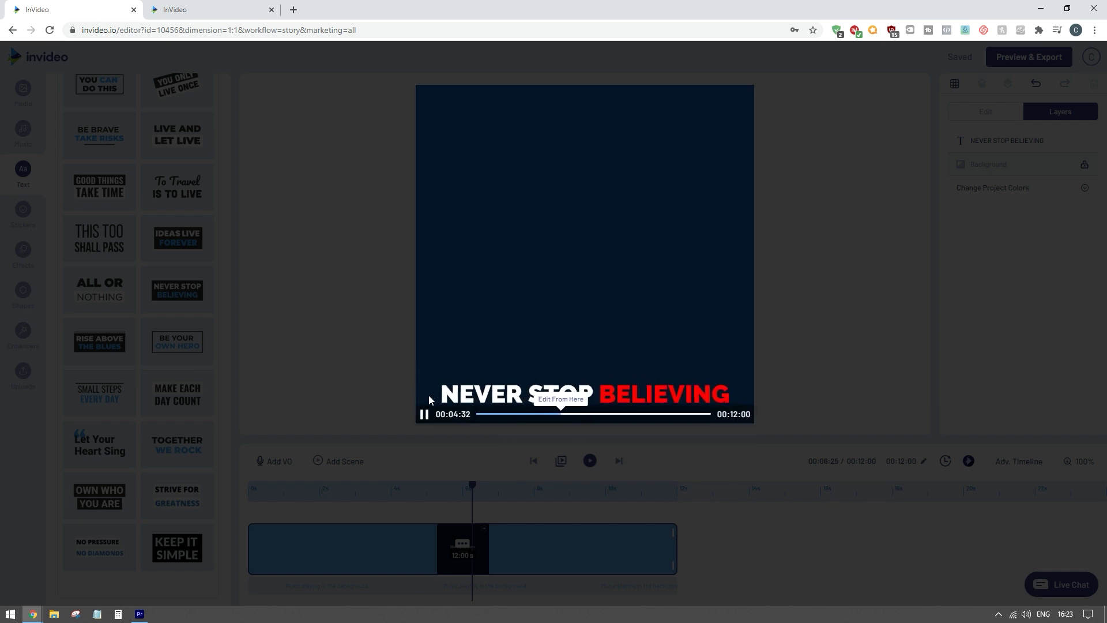
left_click(797, 332)
Step: Give the NEVER STOP BELIEVING text a Slide From Left entrance animation applied to the whole text, and preview it
left_click(565, 392)
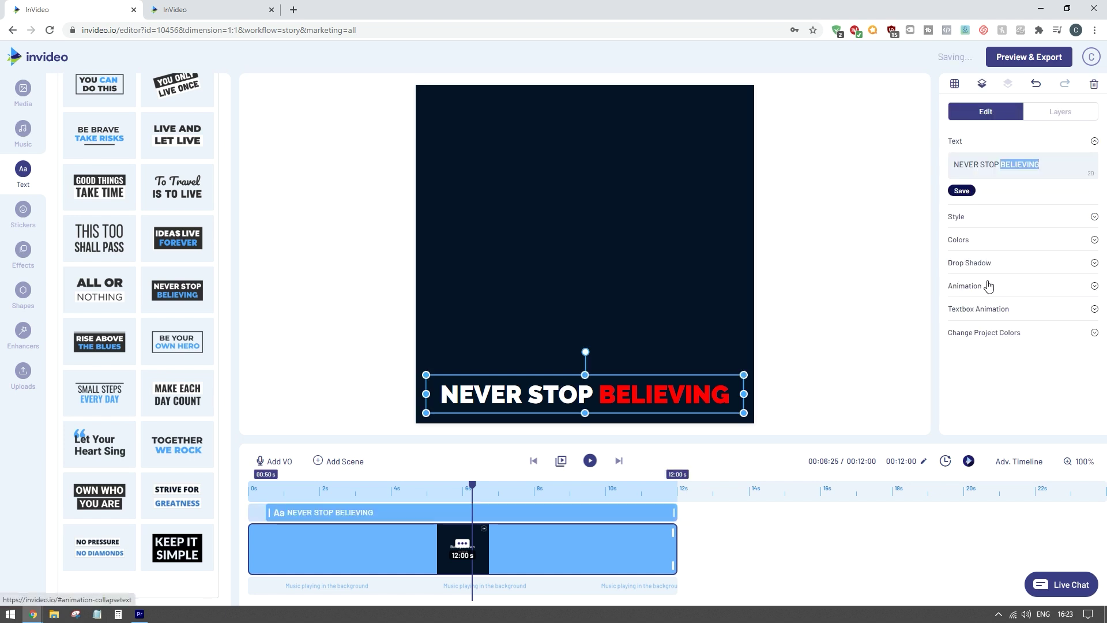
left_click(985, 287)
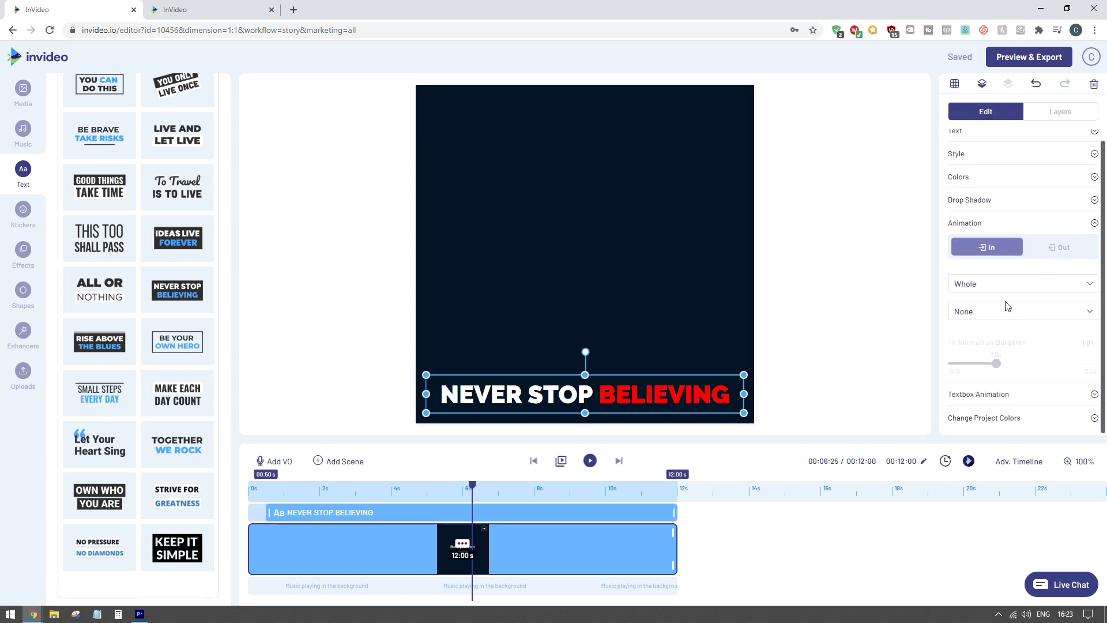
left_click(1012, 285)
left_click(1012, 285)
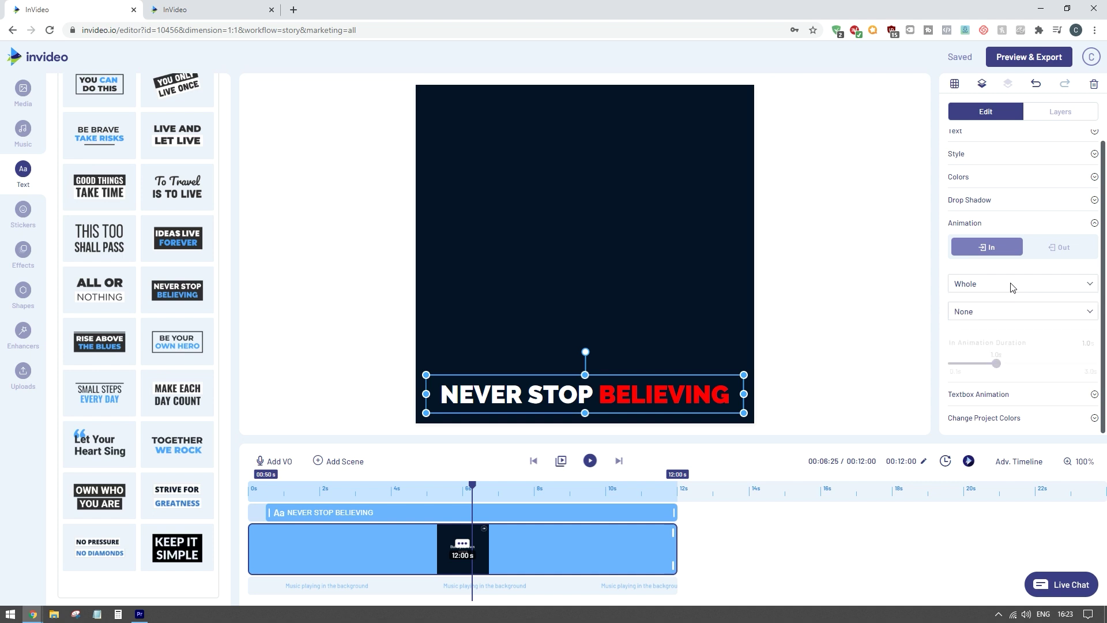
left_click(988, 312)
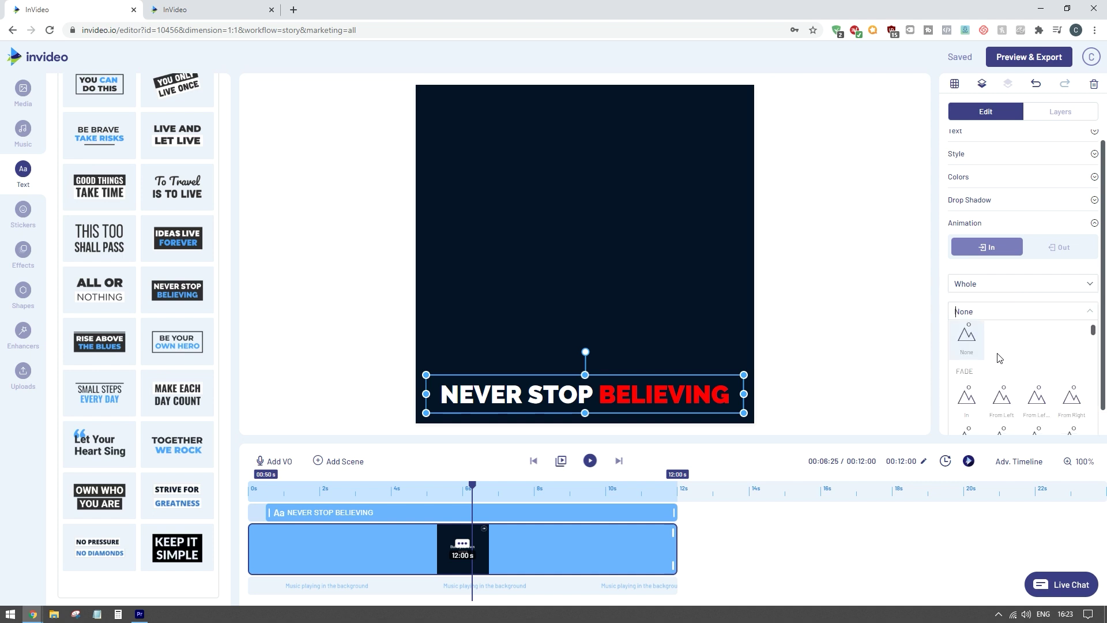
scroll(986, 356, "down", 2)
scroll(980, 357, "down", 3)
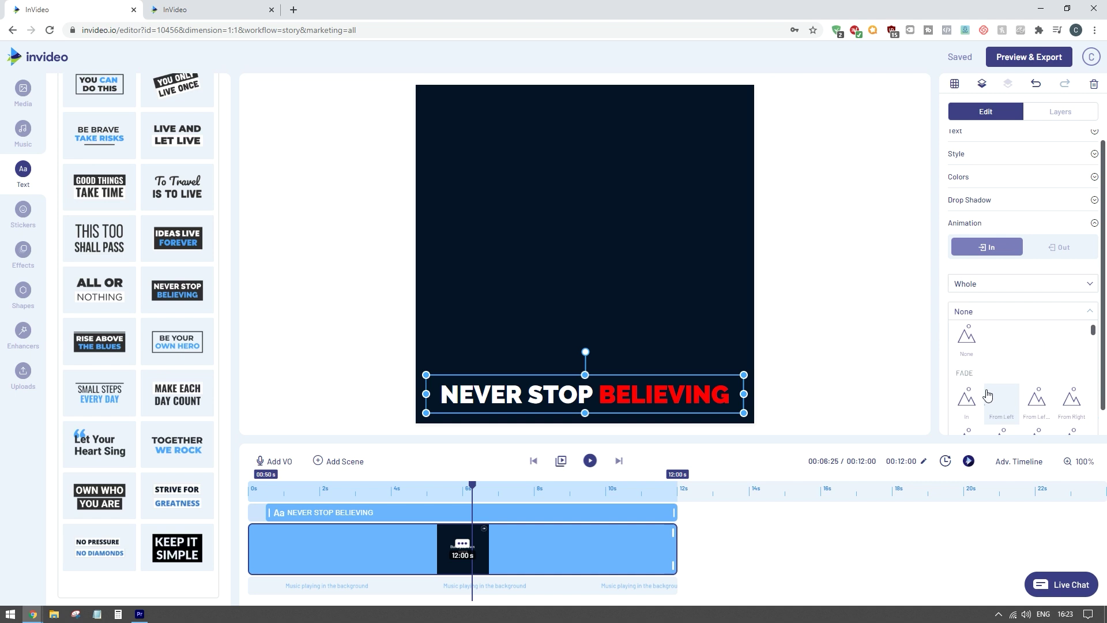
scroll(980, 364, "down", 1)
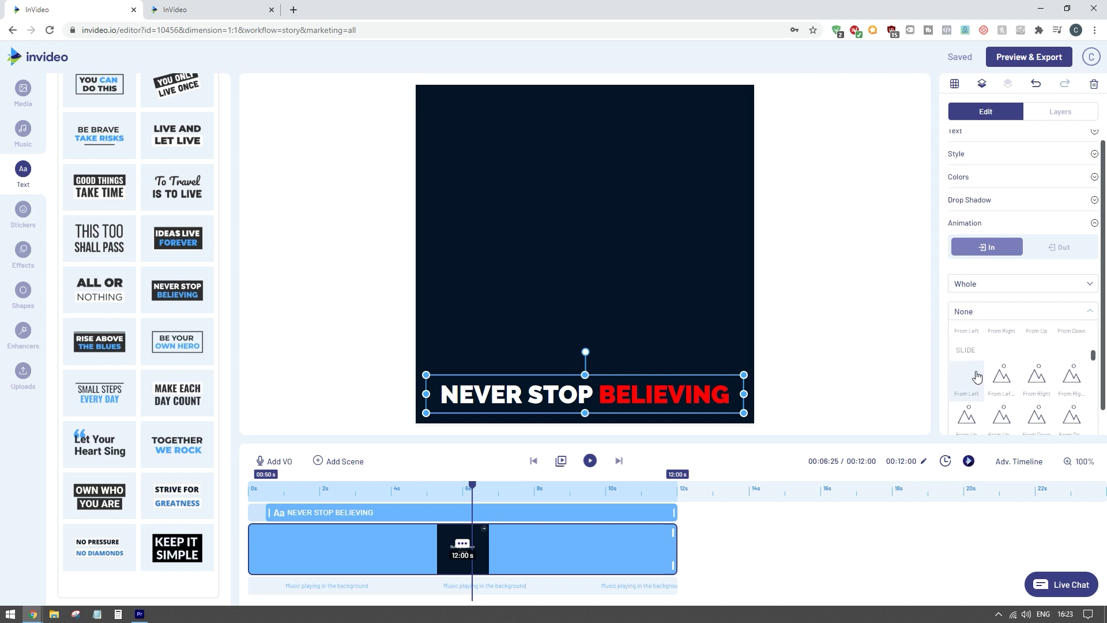
left_click(976, 388)
left_click(862, 317)
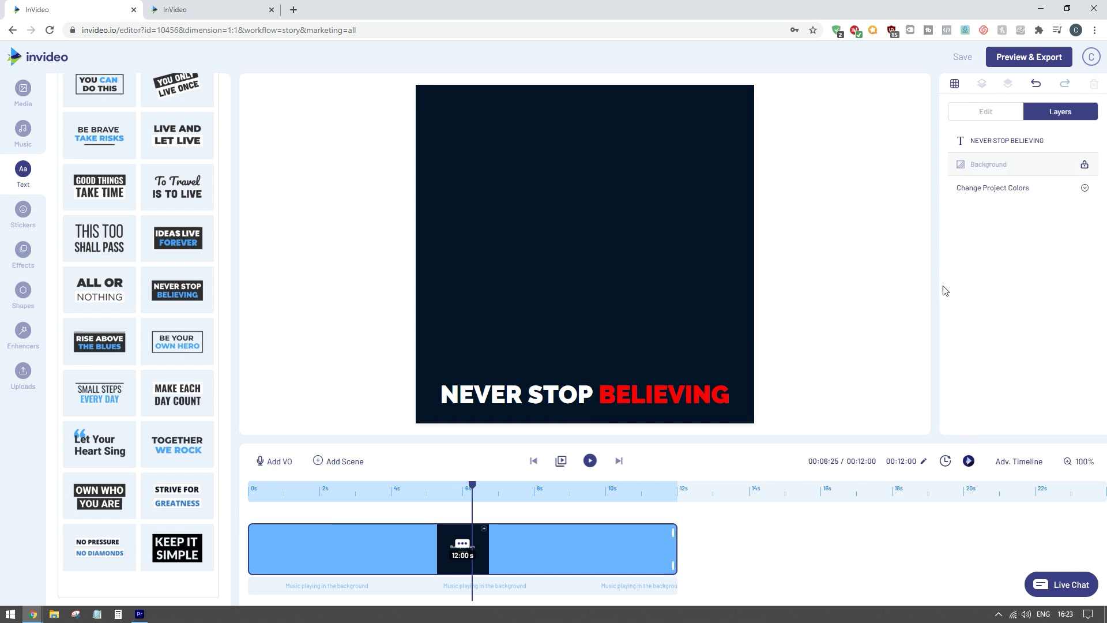
left_click(589, 460)
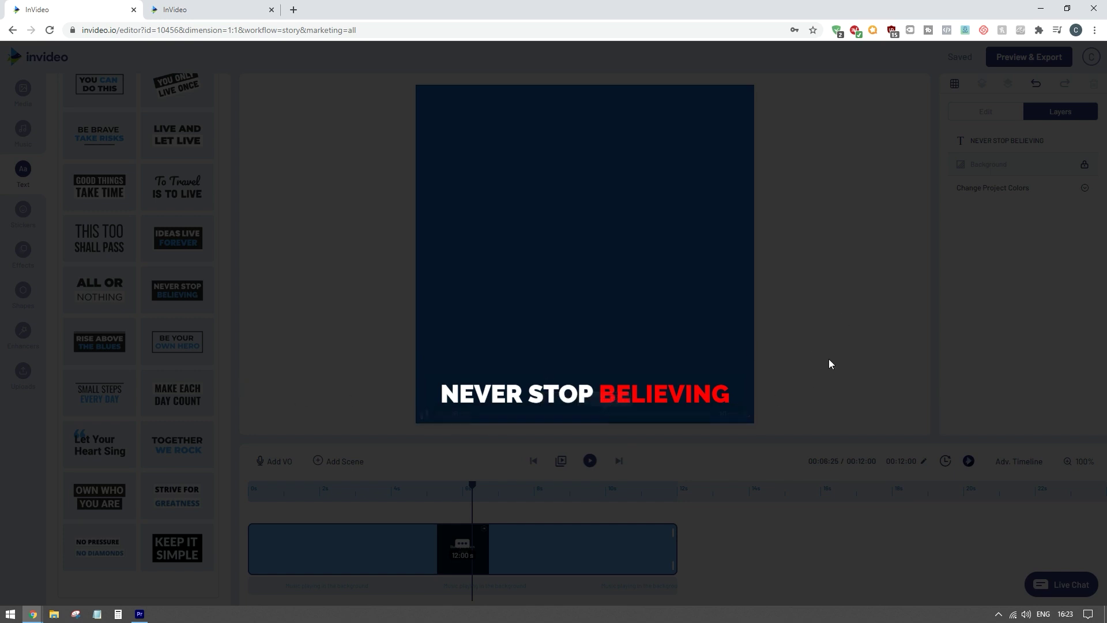
left_click(911, 274)
Step: Set the text-box's entrance animation to Wipe From Left and preview the scene
left_click(582, 406)
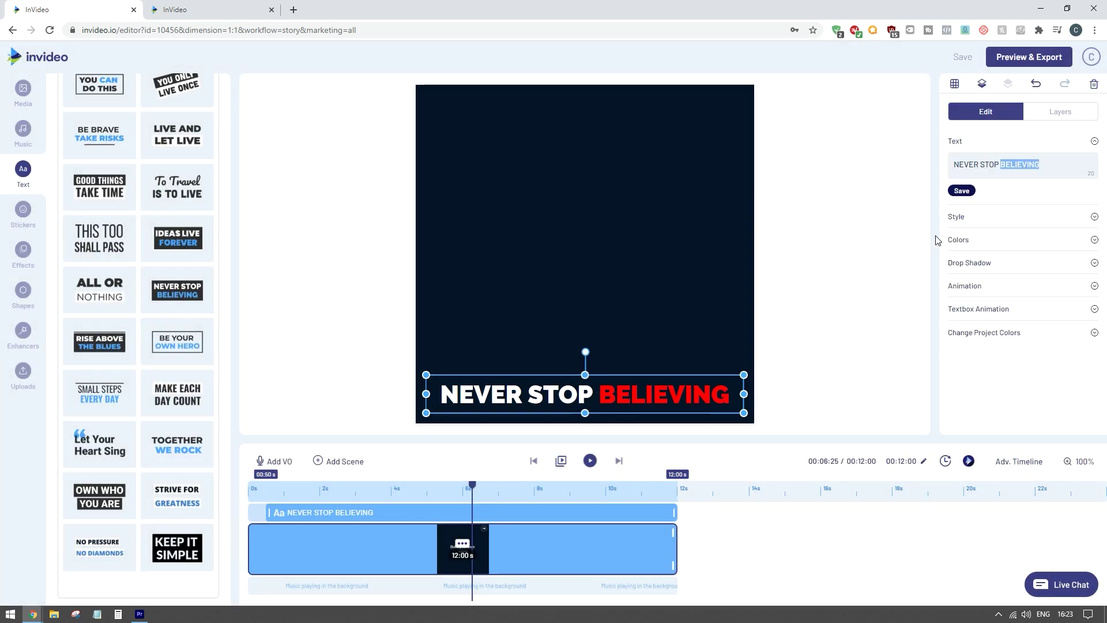
left_click(973, 309)
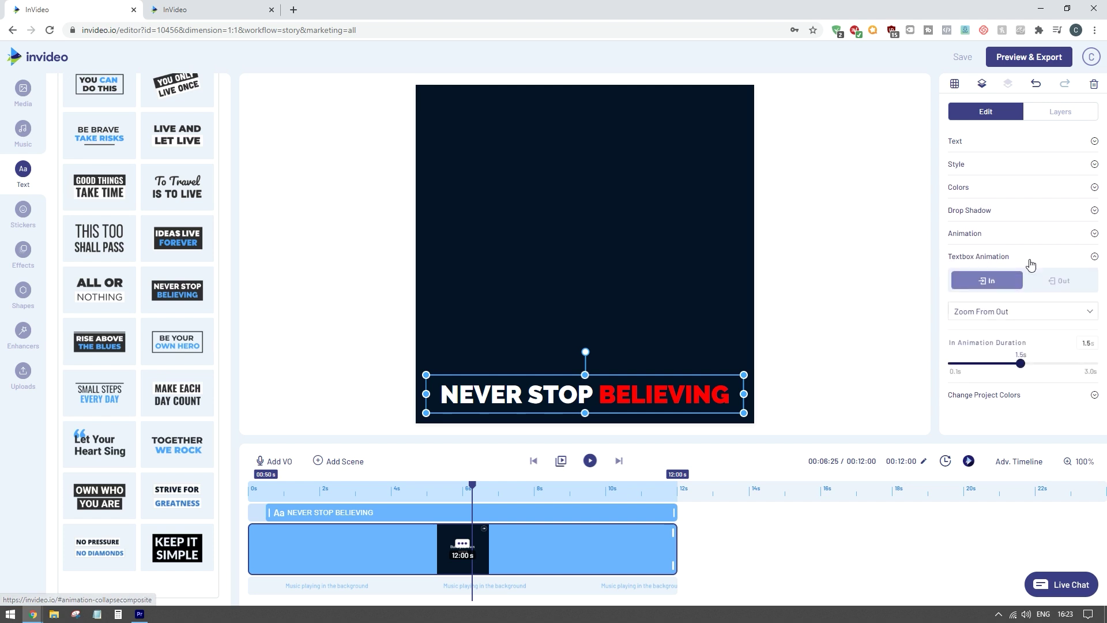
left_click(985, 312)
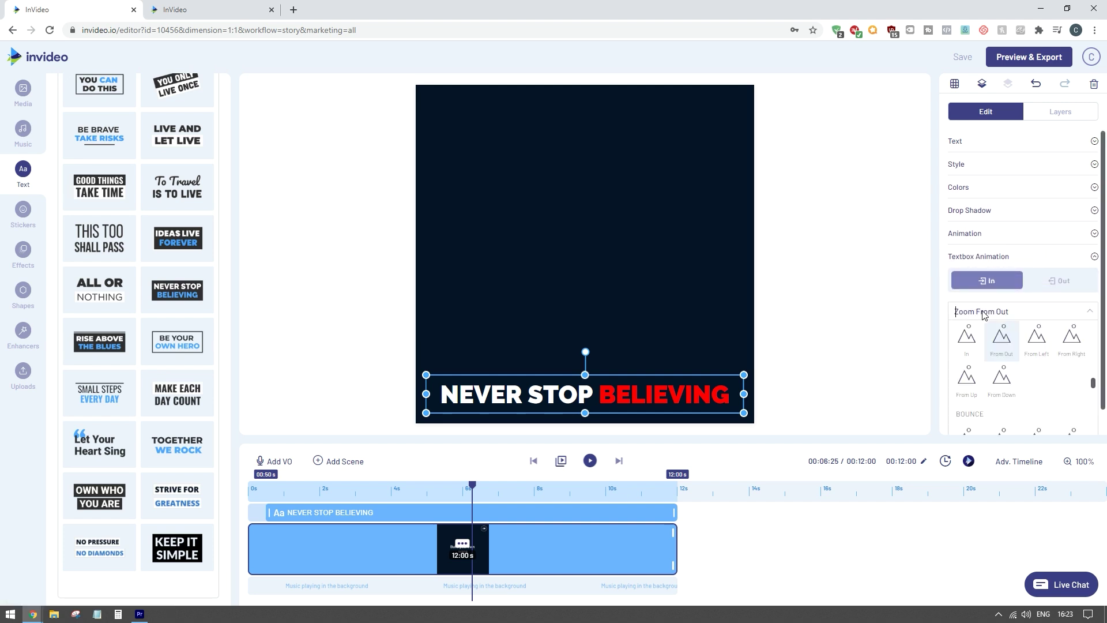
scroll(986, 345, "down", 5)
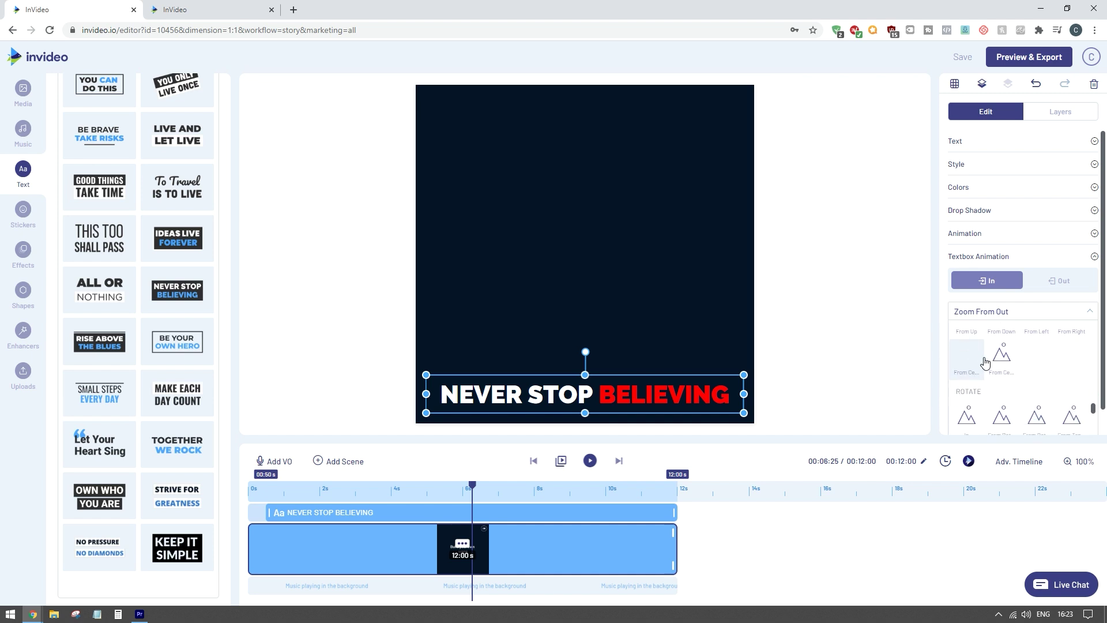
scroll(993, 367, "up", 3)
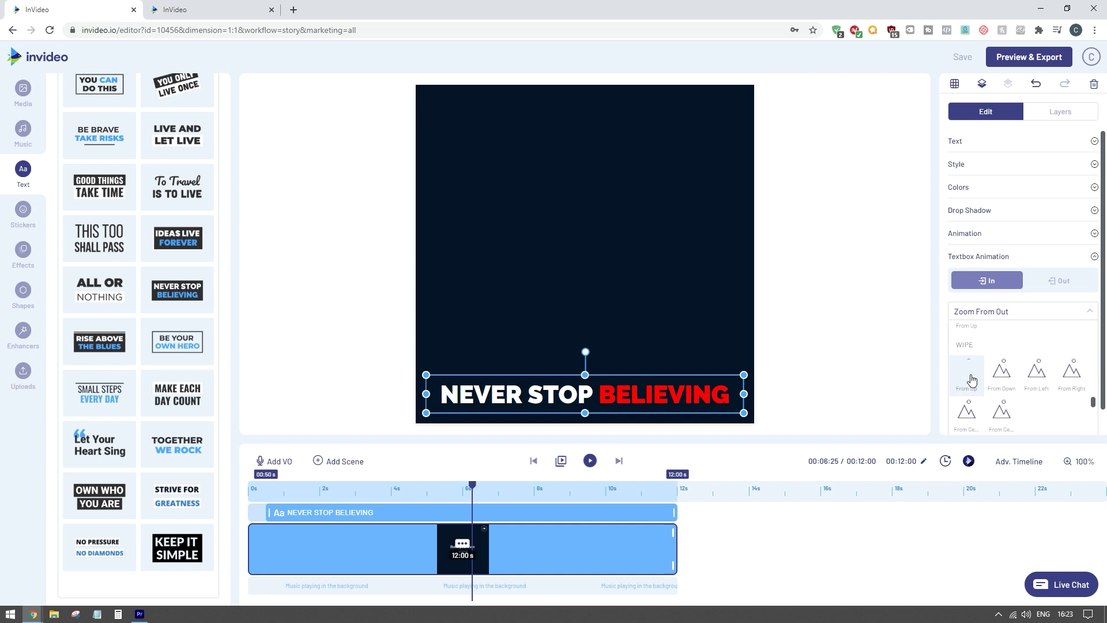
left_click(1036, 372)
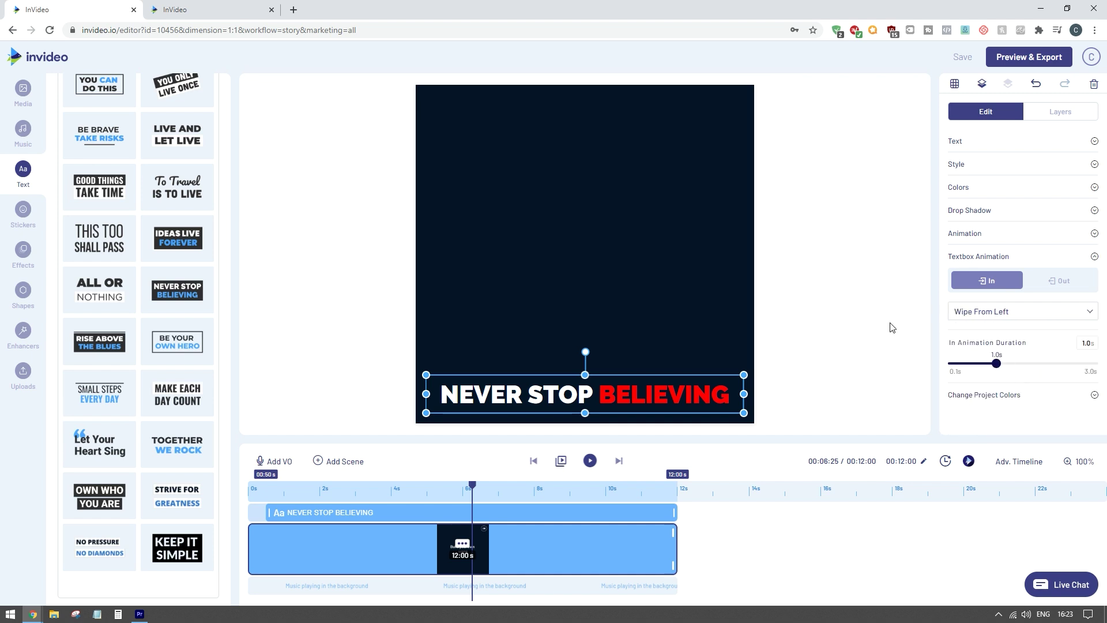
left_click(868, 319)
left_click(591, 462)
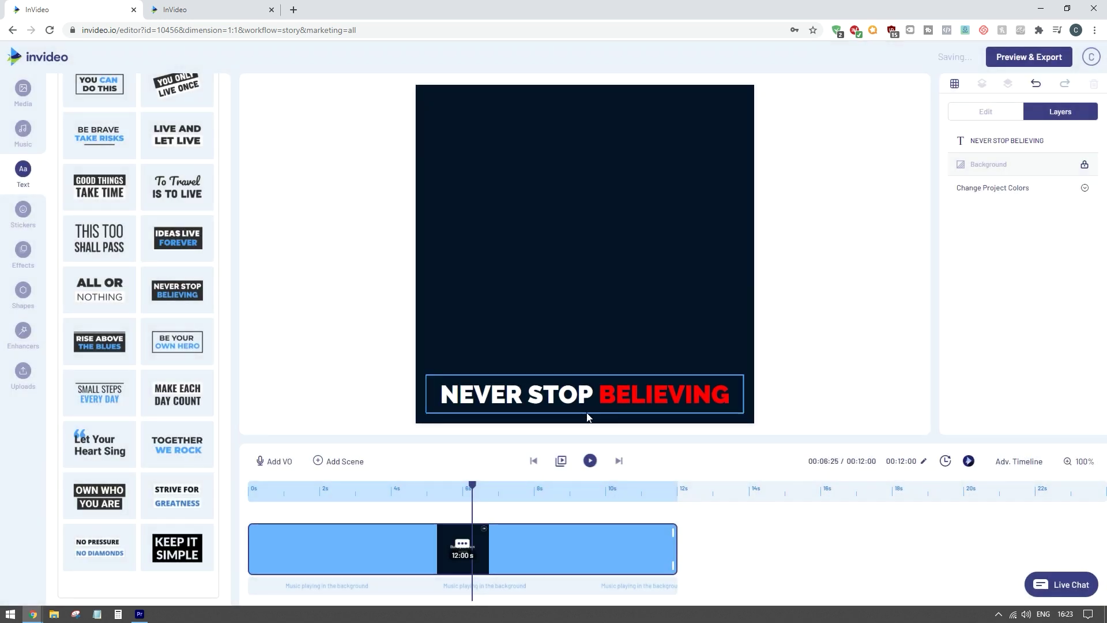
left_click(614, 401)
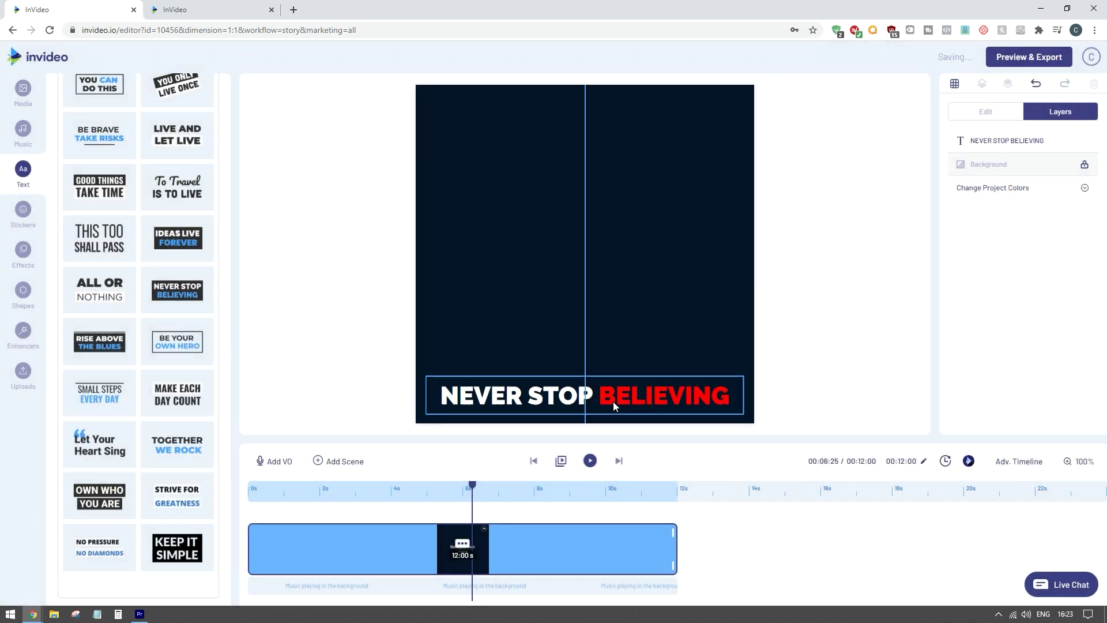
left_click(845, 313)
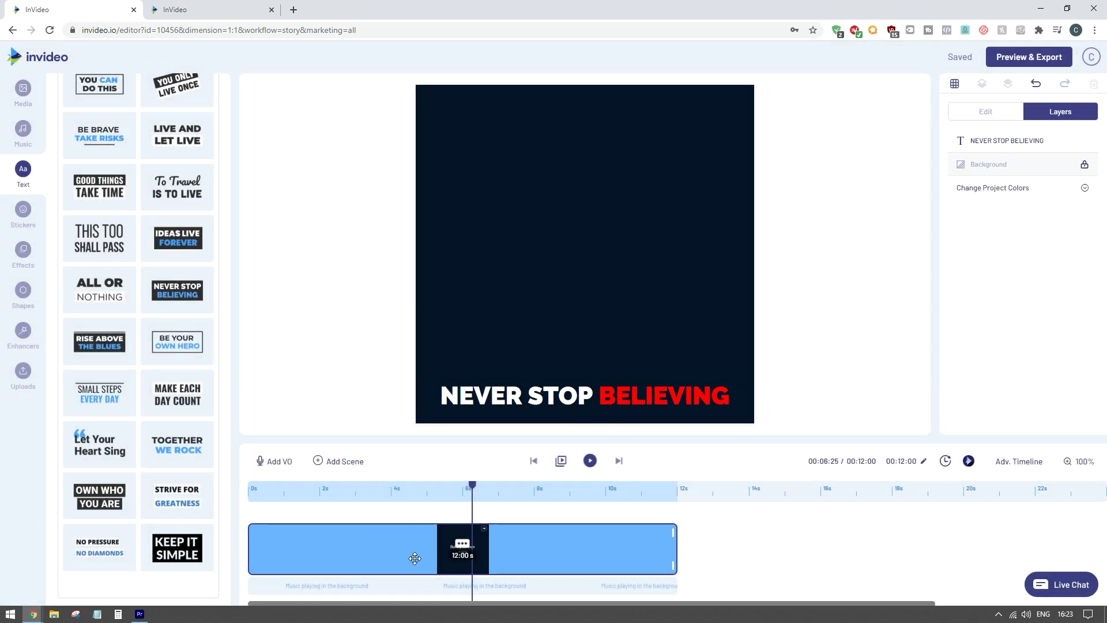
Step: Shorten the scene, setting its duration to exactly 3 seconds, and play it back
left_click_drag(669, 532, 327, 533)
left_click(901, 463)
left_click(901, 464)
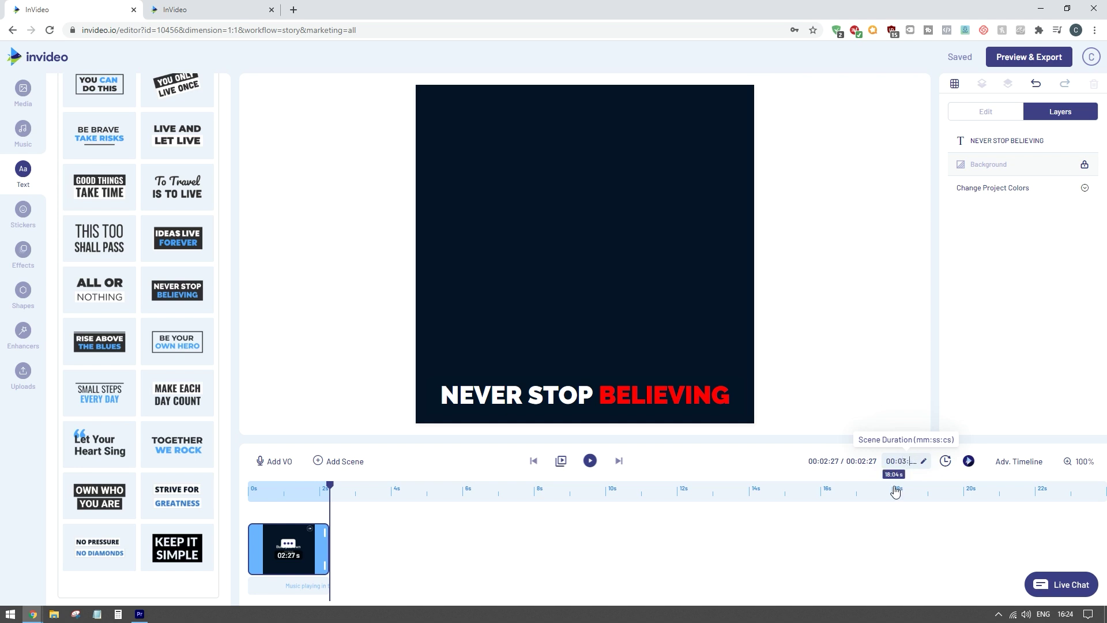
key("Return")
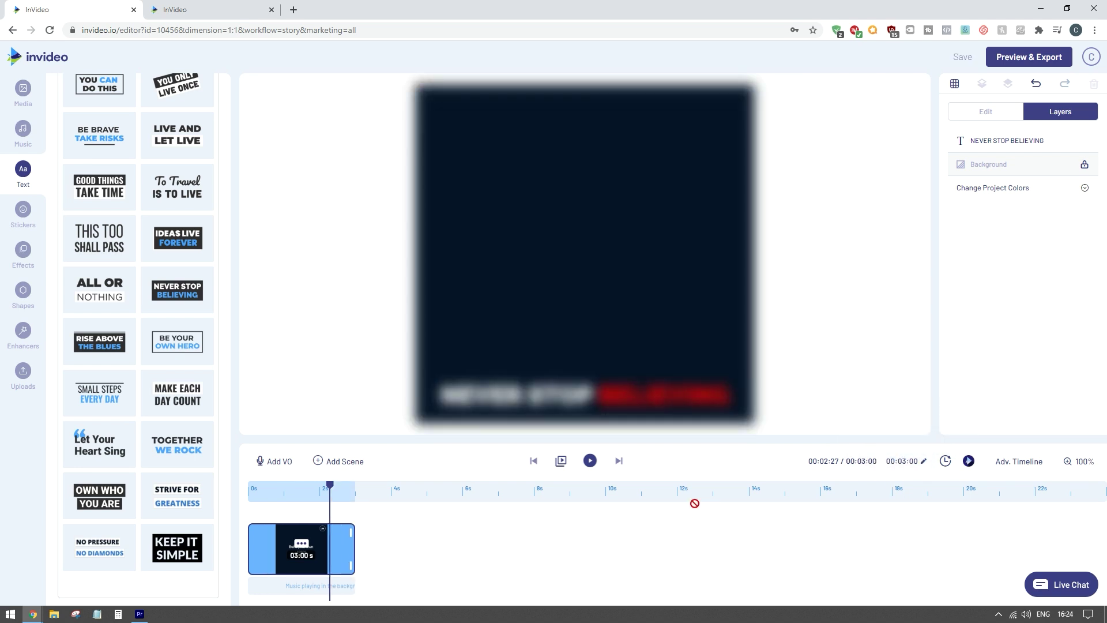
left_click(590, 461)
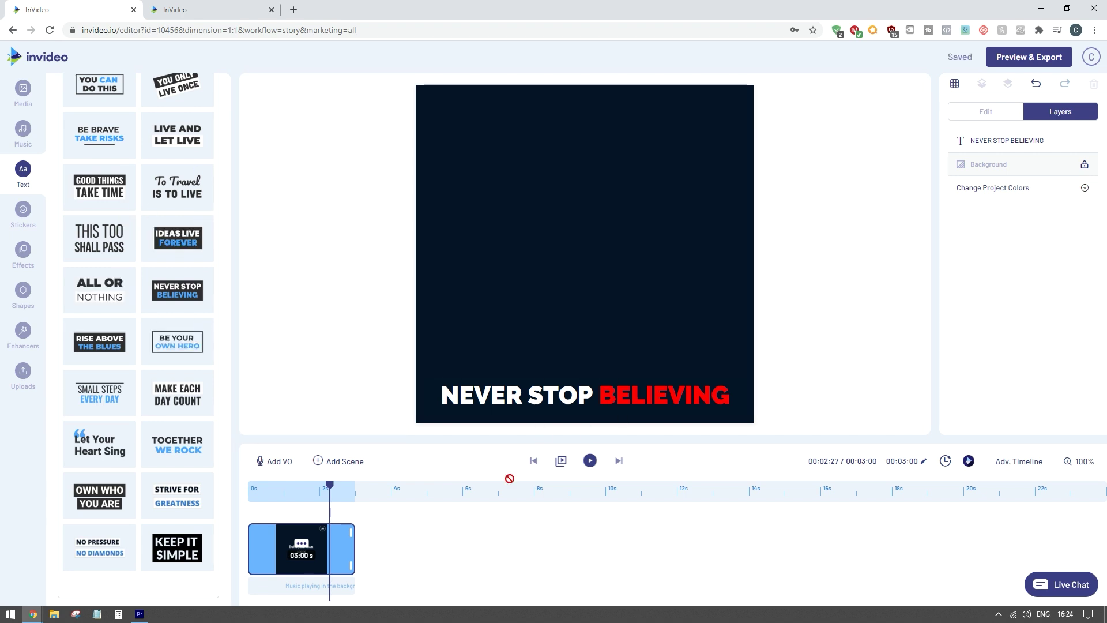
Step: Look through the sticker categories, from Business, CTA and Comic to Corporate, Crime and Easter
left_click(12, 220)
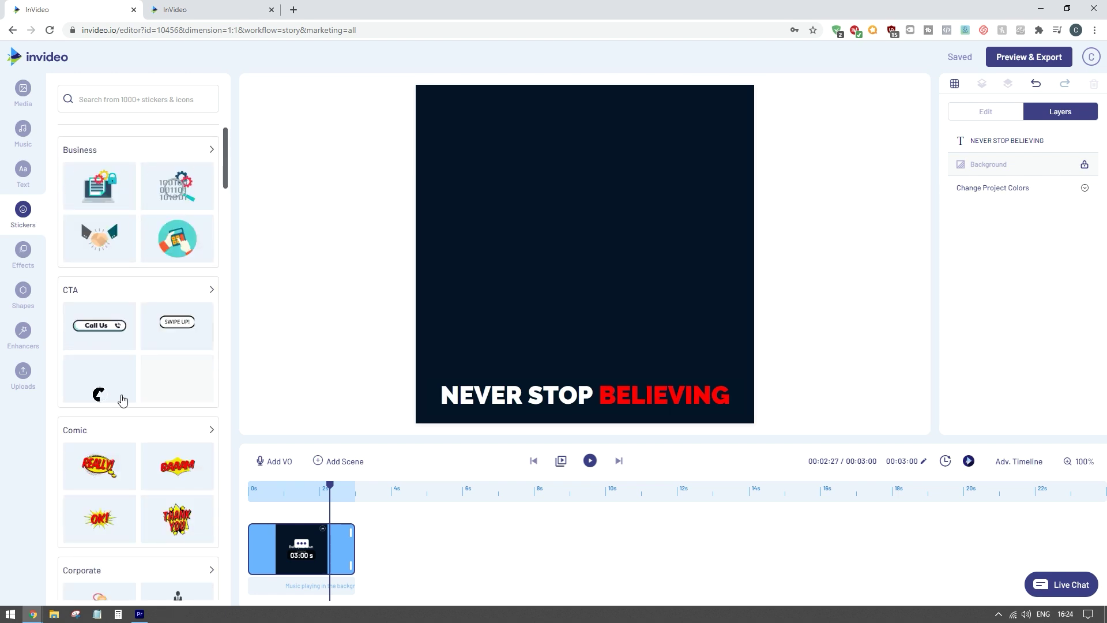
scroll(137, 346, "down", 2)
scroll(138, 346, "down", 8)
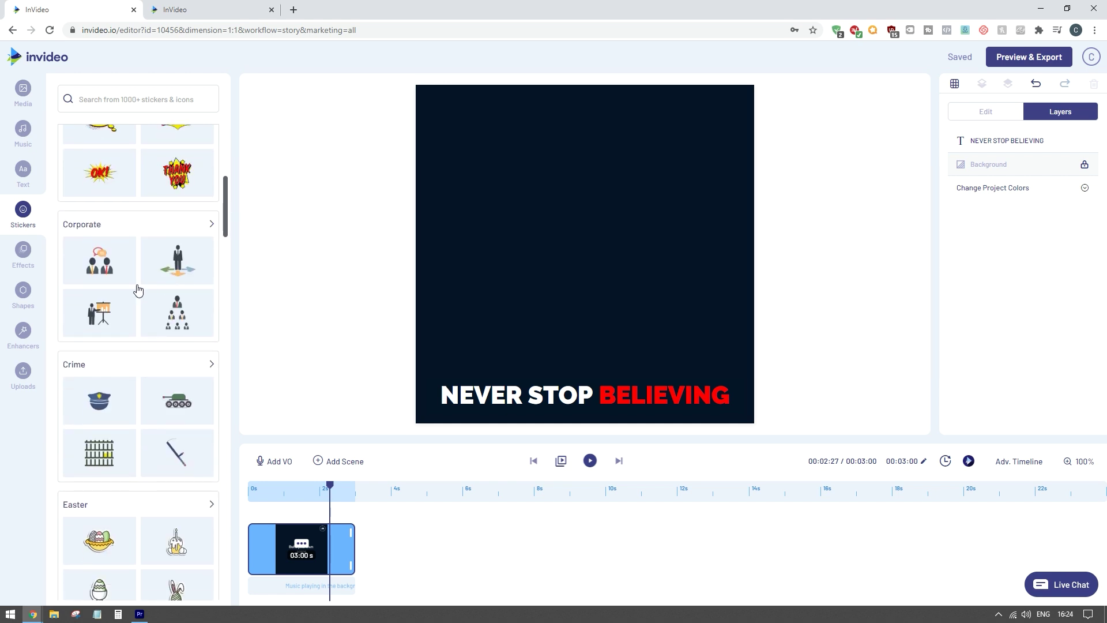
scroll(123, 395, "up", 10)
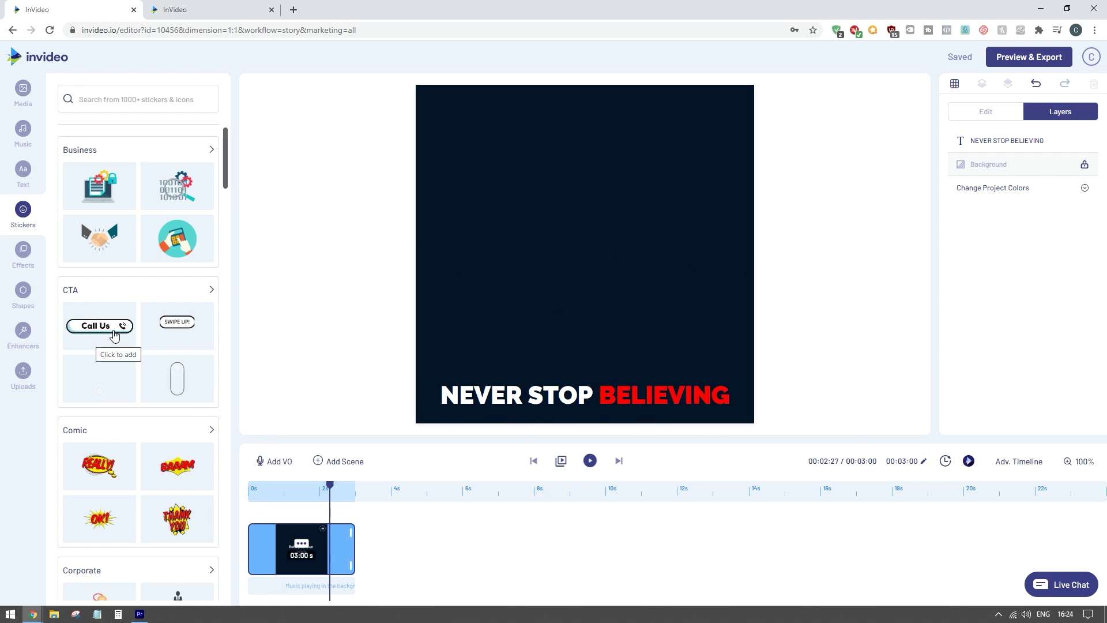
Step: Search the stickers for "dog", try the brown-and-white dog-face sticker above the word BELIEVING, and delete it
left_click(160, 103)
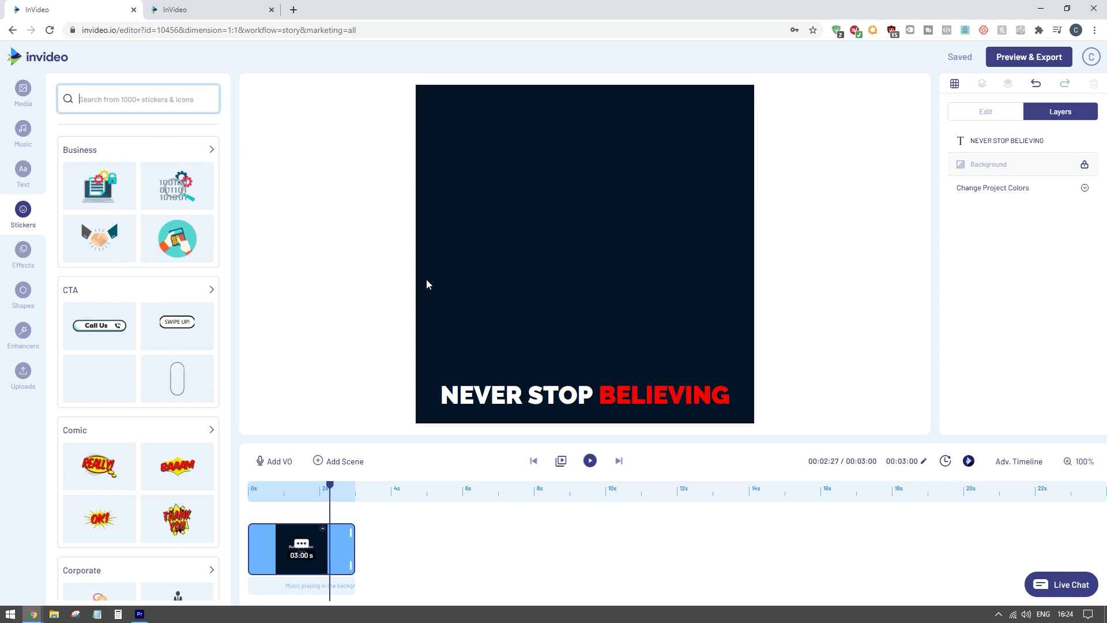
type("dog")
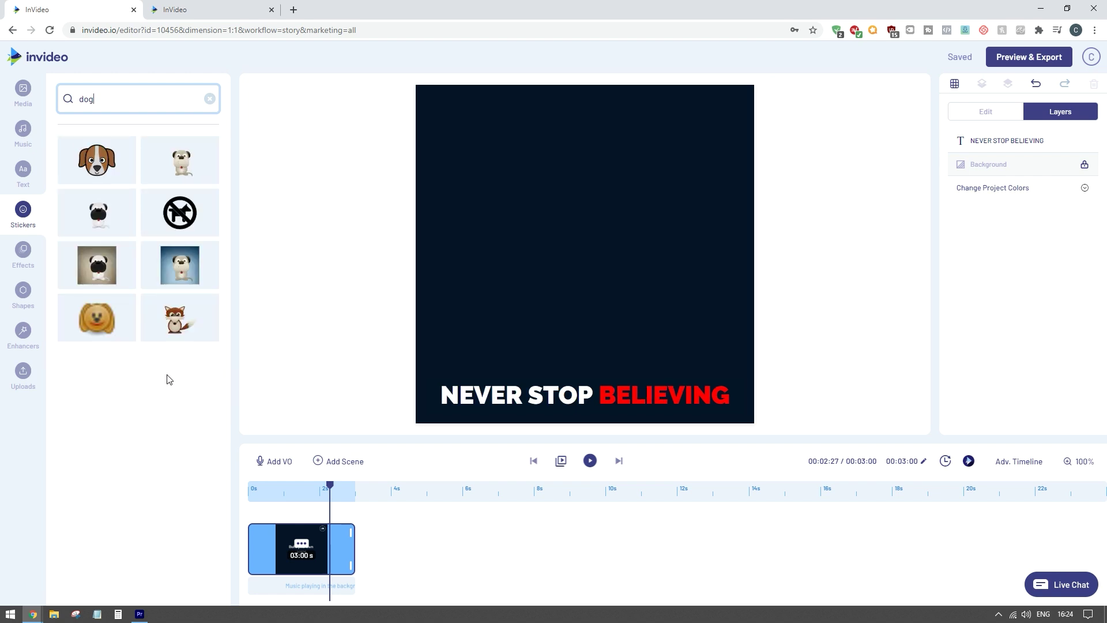
left_click(98, 164)
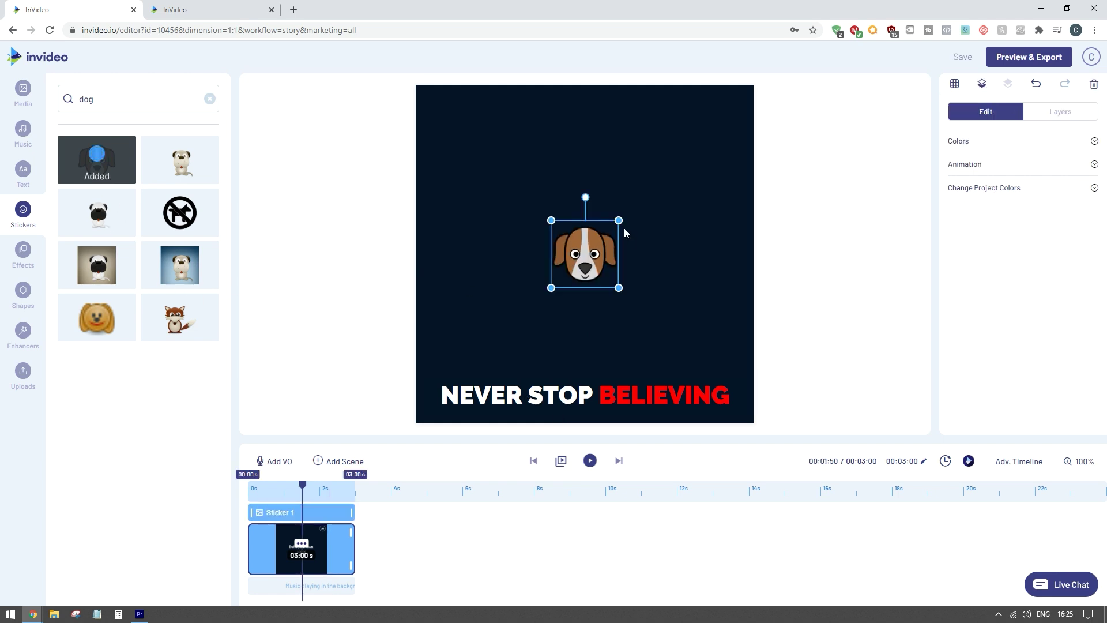
left_click_drag(603, 257, 728, 353)
key("Delete")
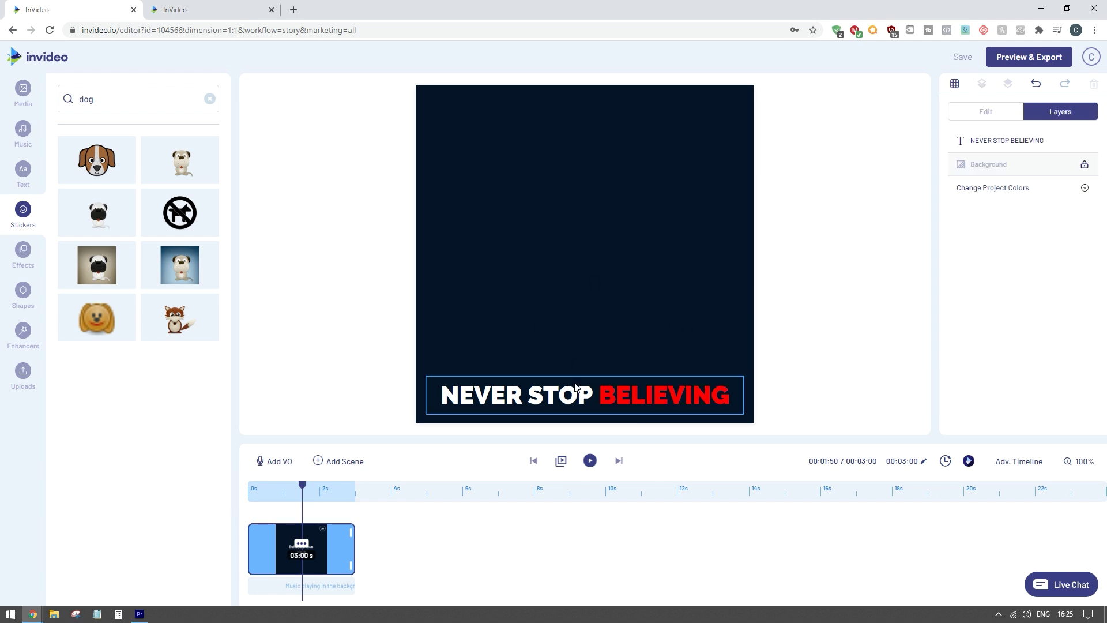
Step: Look through the effects categories, from Confetti, Entertainment and Fireworks to Smoke, Snow and Sports
left_click(23, 253)
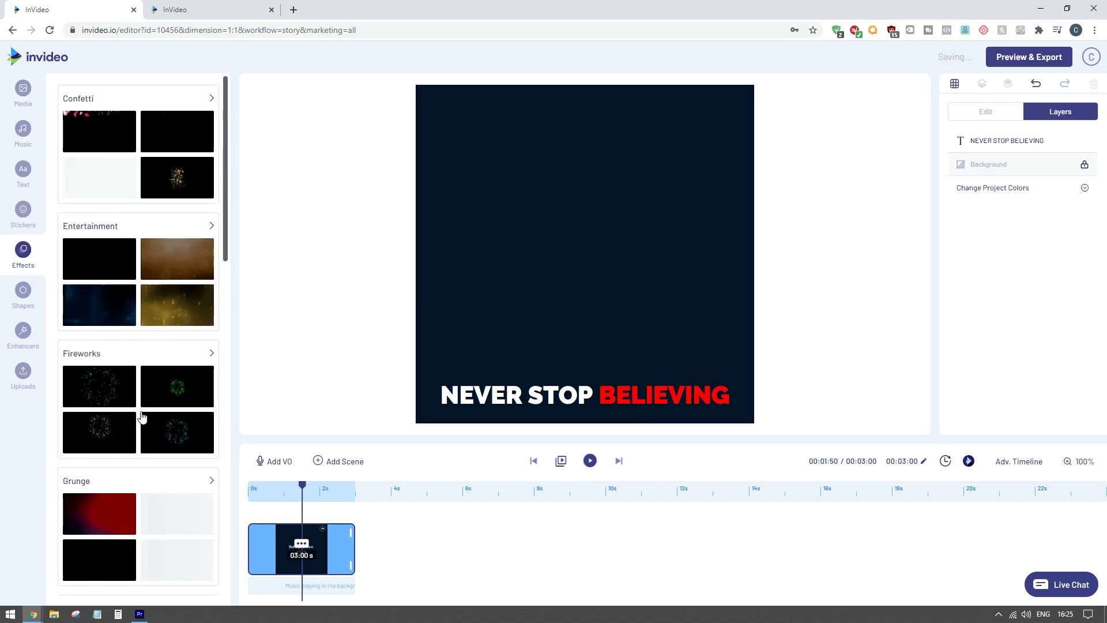
scroll(144, 382, "down", 3)
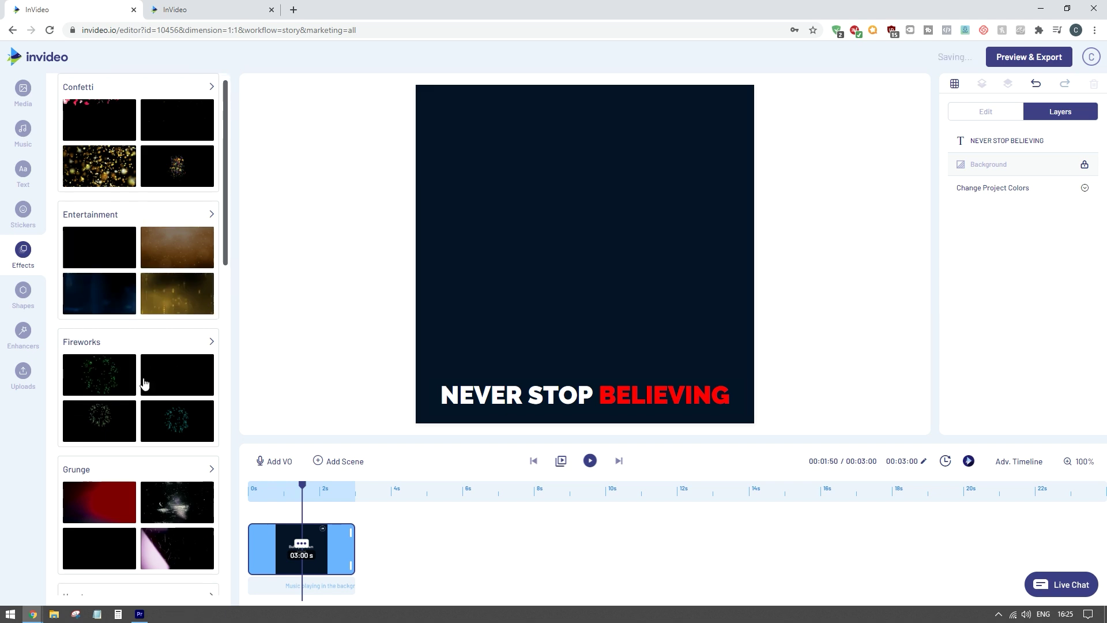
scroll(140, 385, "down", 2)
scroll(129, 447, "down", 2)
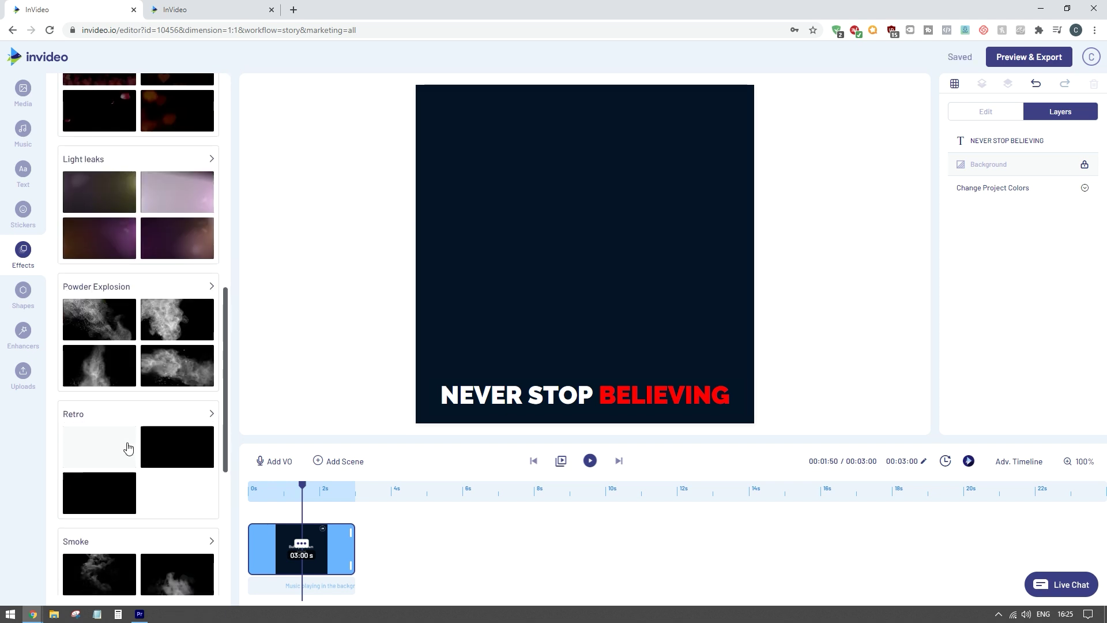
scroll(114, 371, "down", 2)
scroll(134, 324, "down", 2)
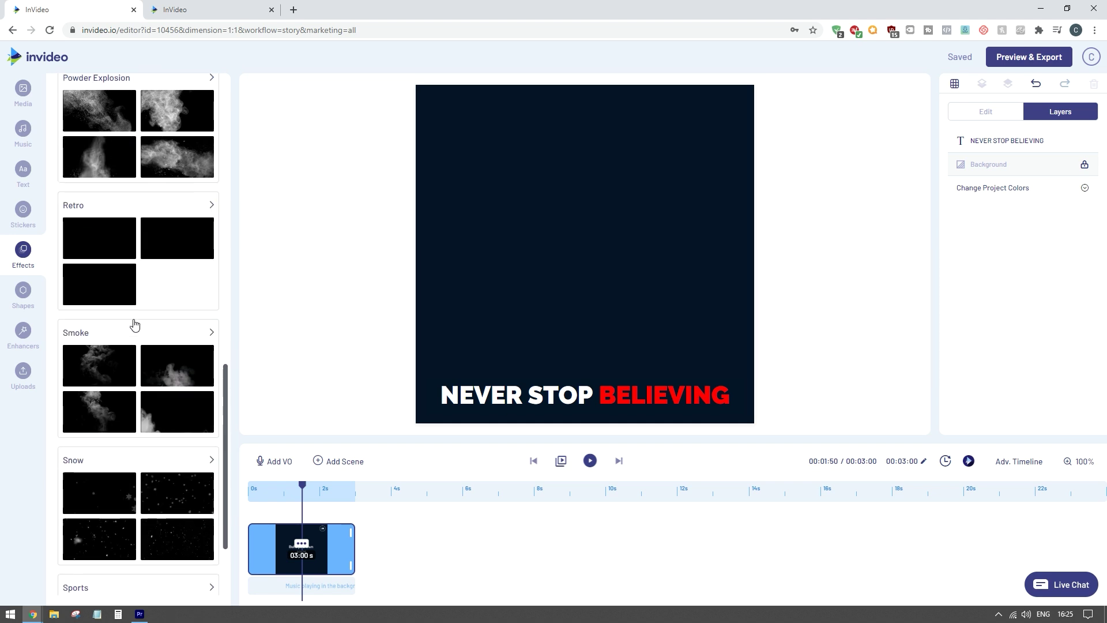
scroll(188, 334, "down", 2)
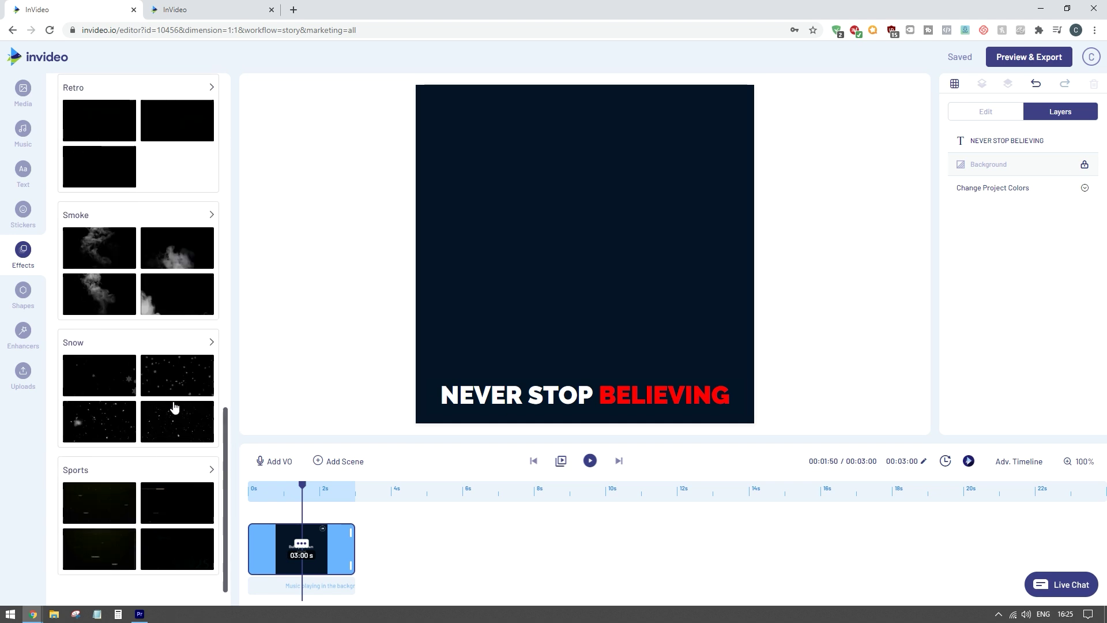
scroll(185, 418, "up", 3)
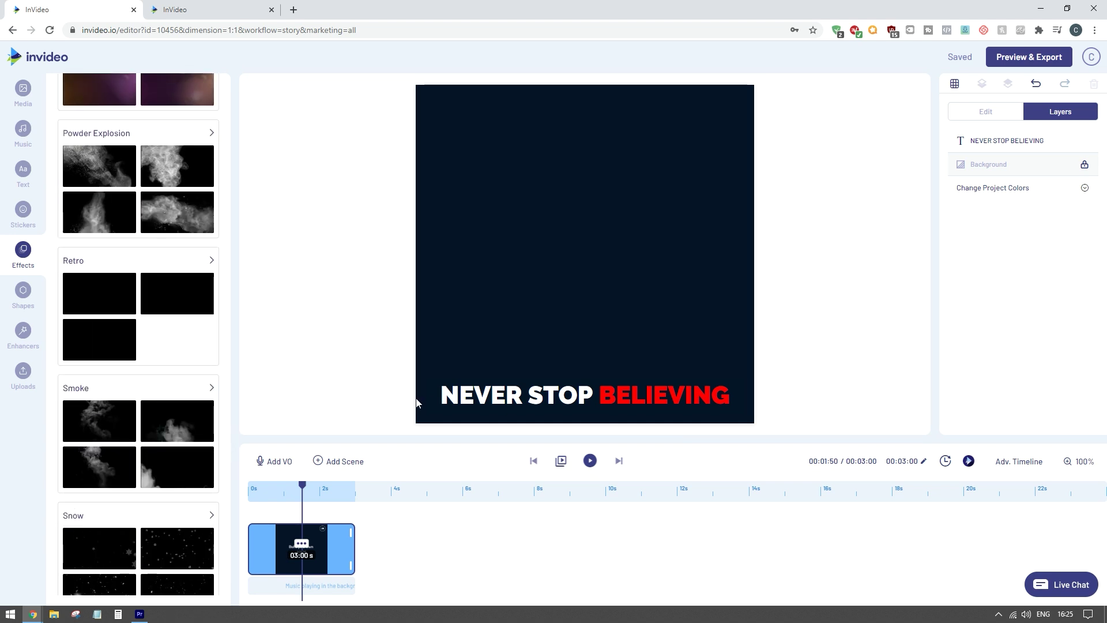
Step: Try the first Smoke effect in a scene preview, and delete its overlay
left_click(112, 427)
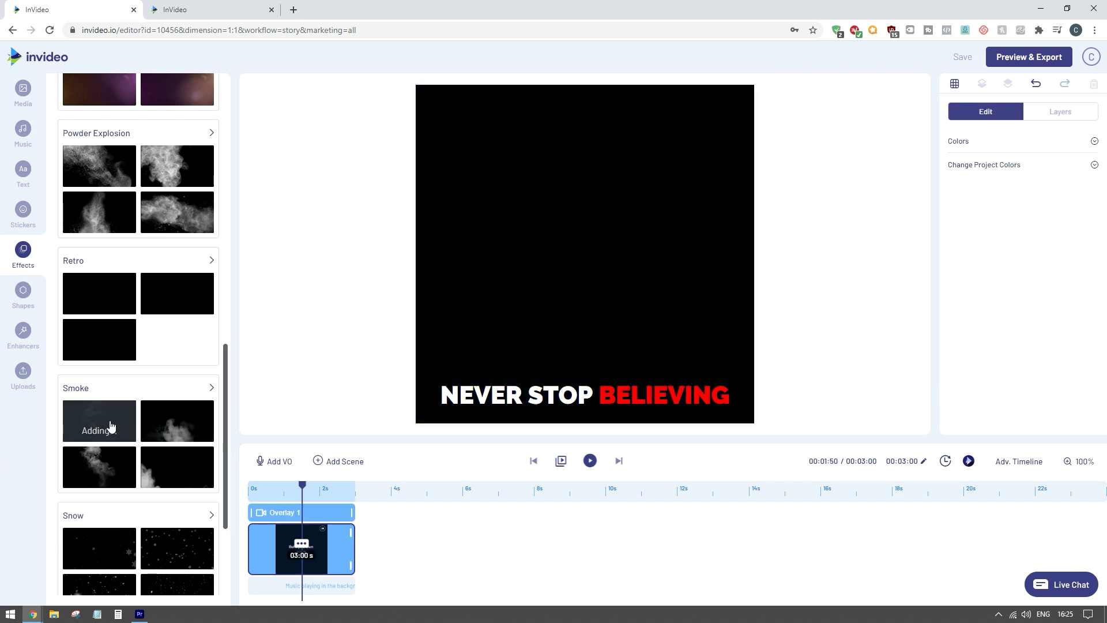
left_click(590, 462)
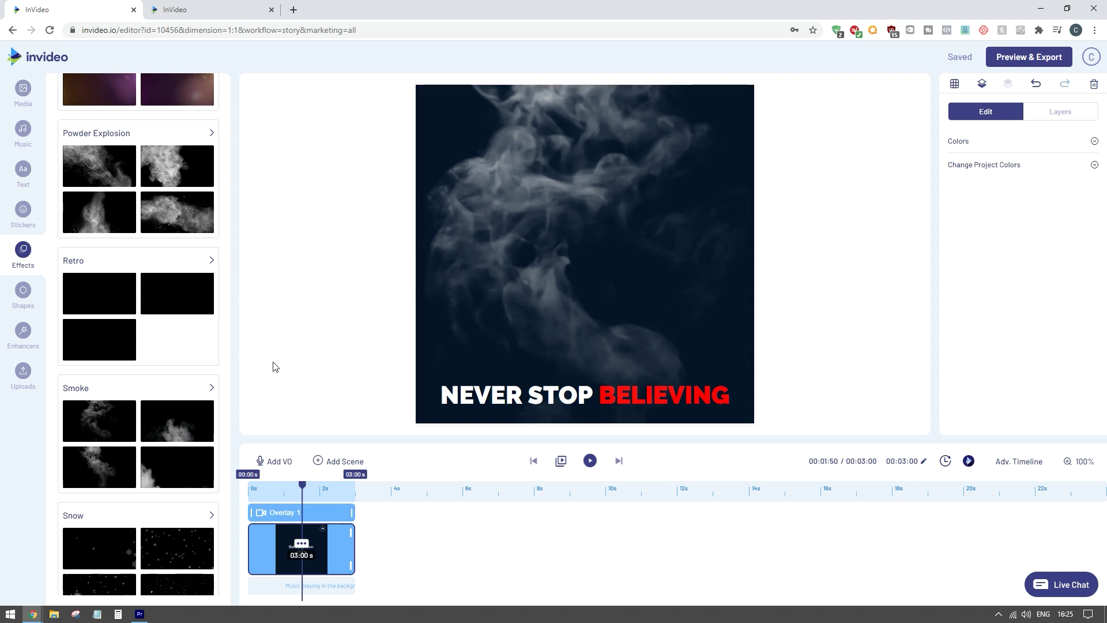
scroll(96, 400, "down", 2)
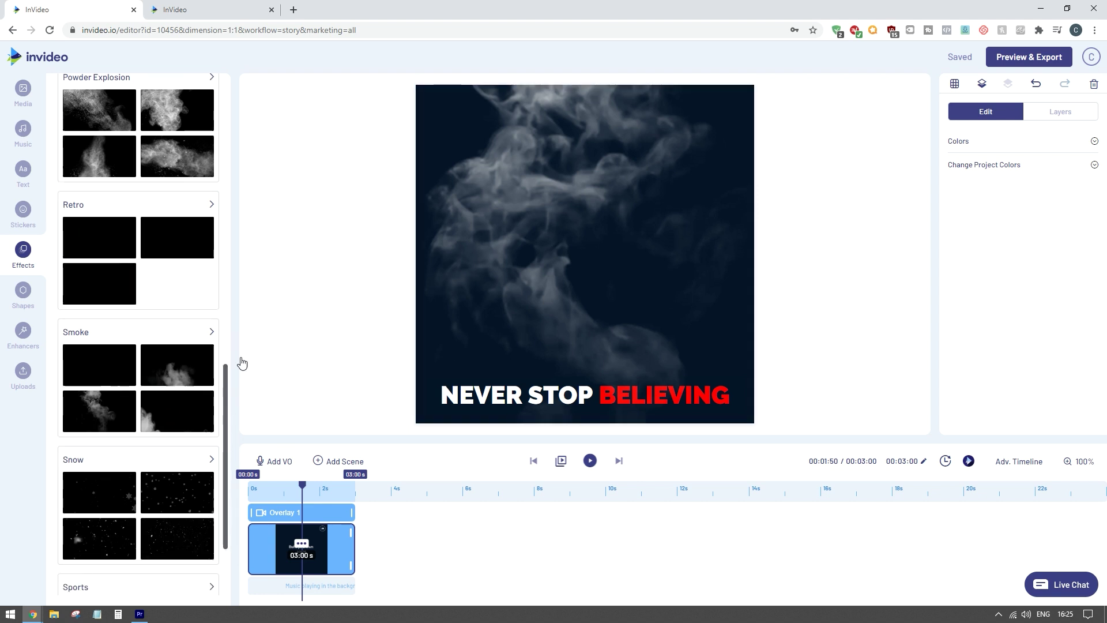
left_click(532, 273)
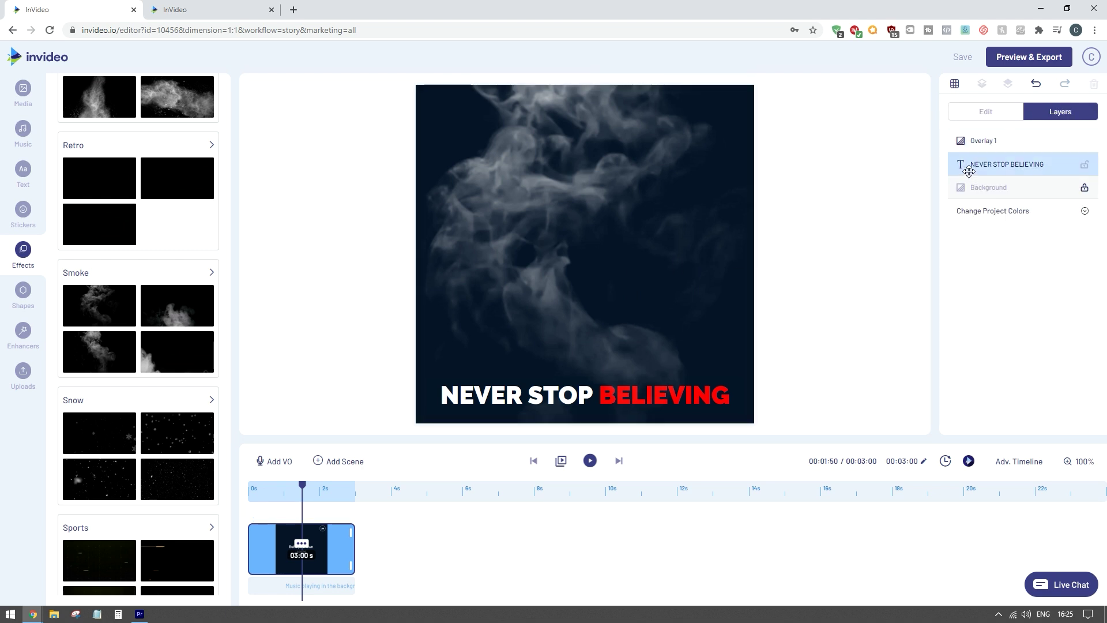
left_click(1030, 142)
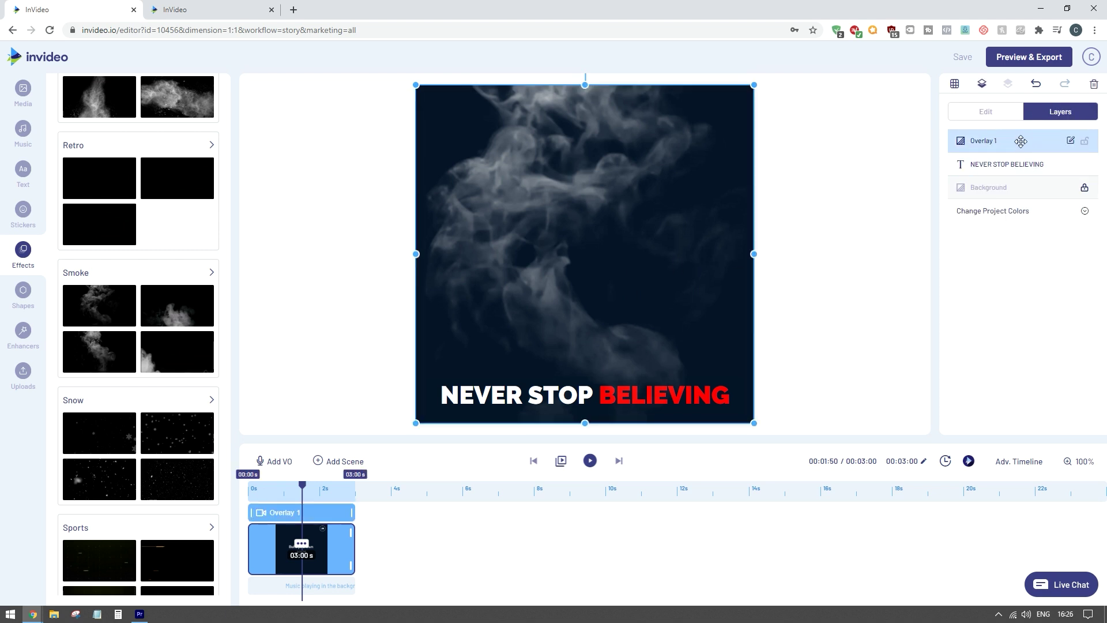
key("Delete")
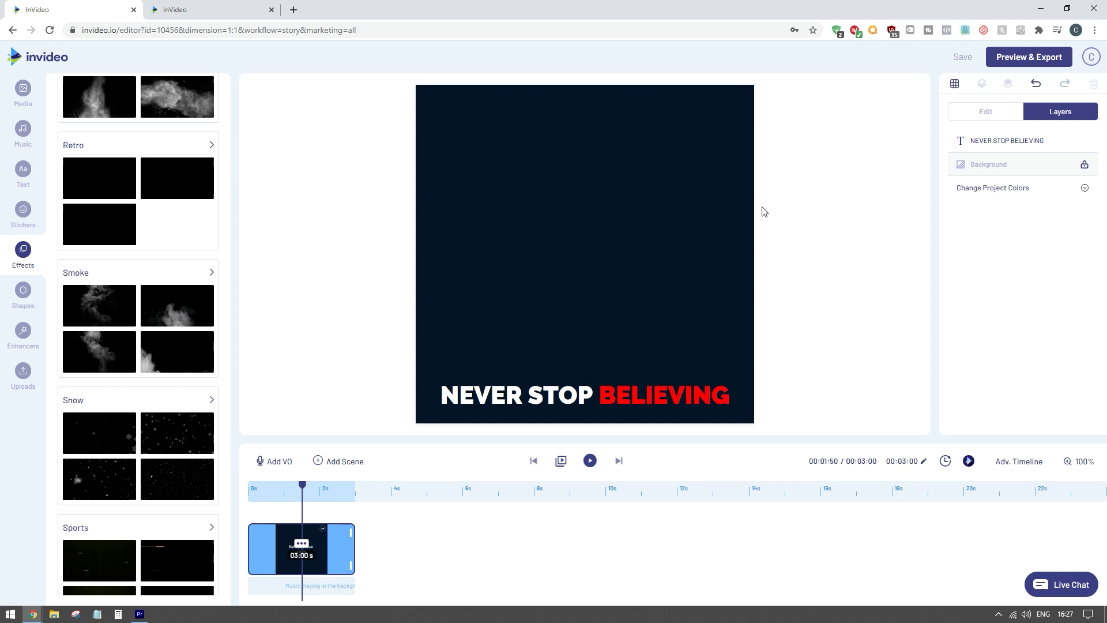
Step: Change the project colors by applying the Brand palette
left_click(1055, 194)
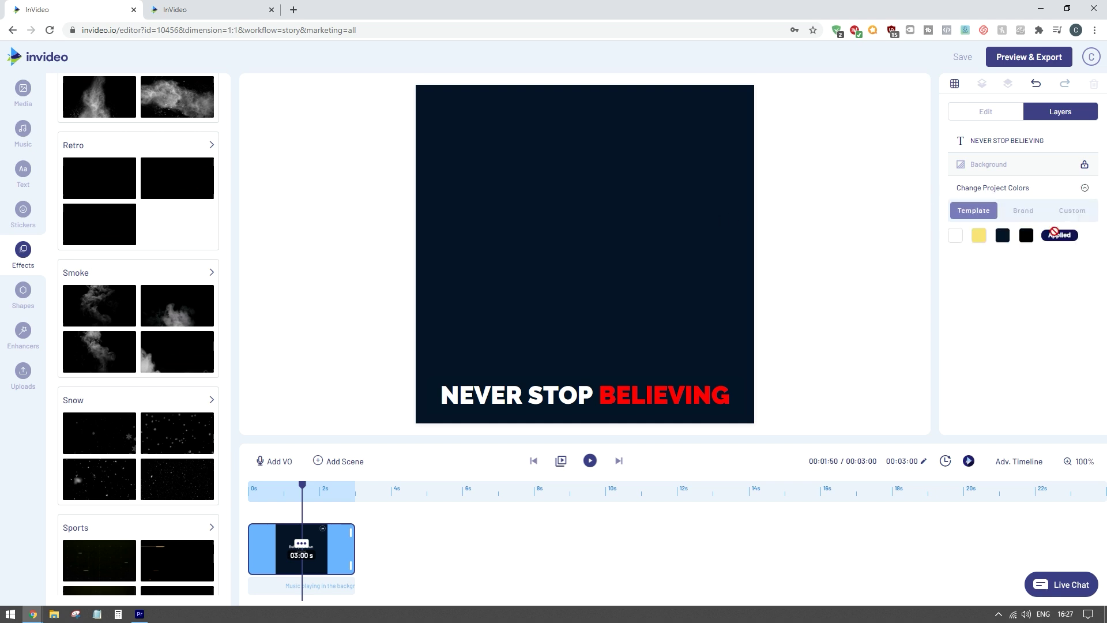
left_click(1028, 211)
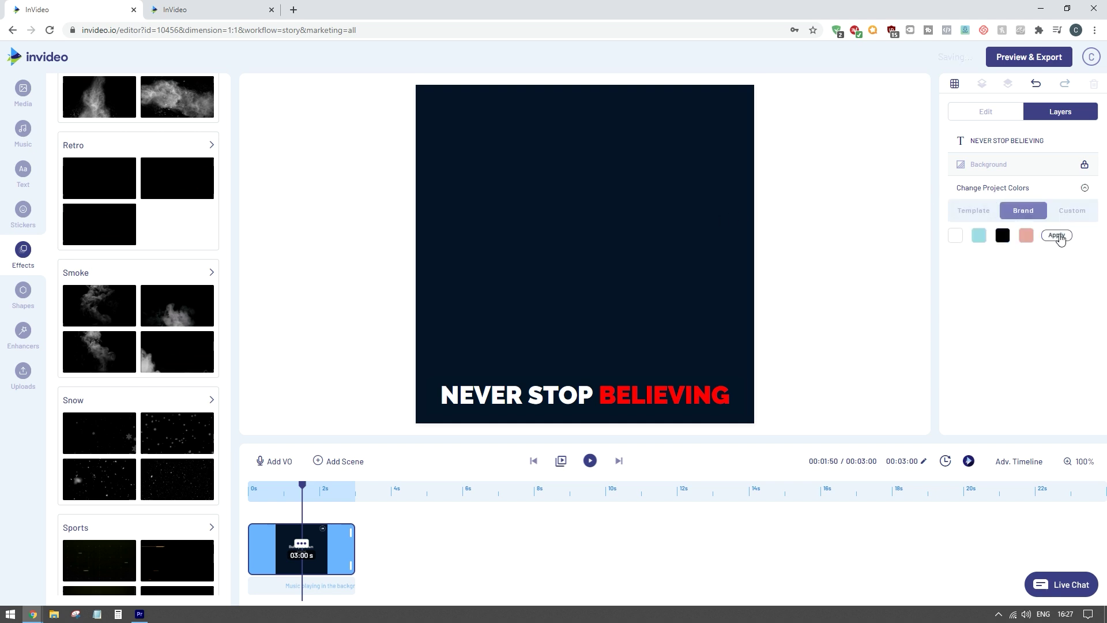
left_click(1056, 235)
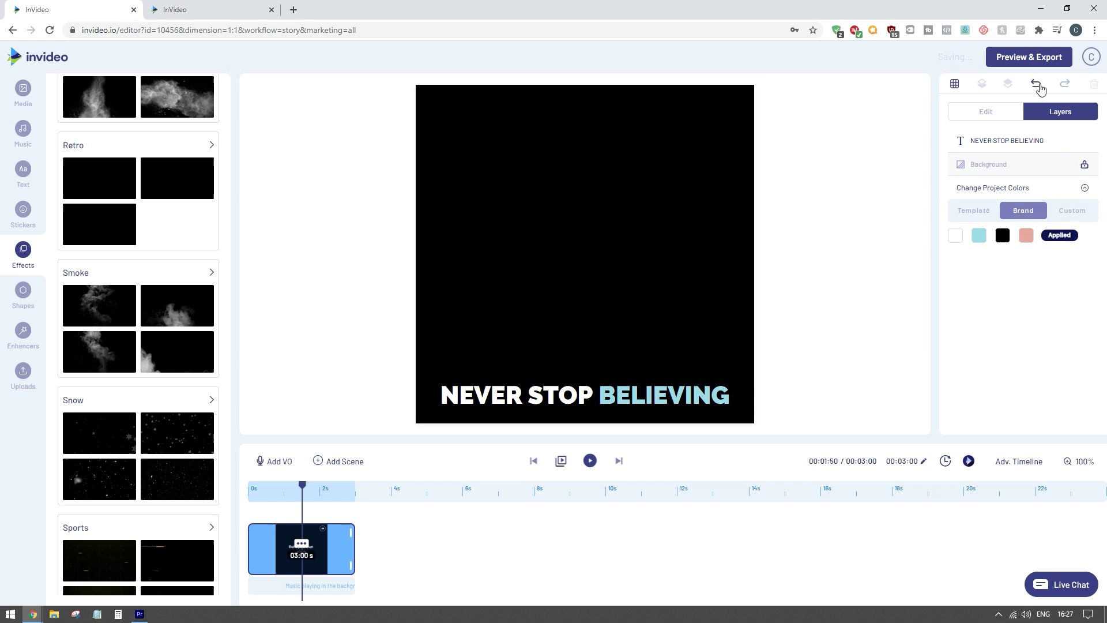
left_click(1091, 57)
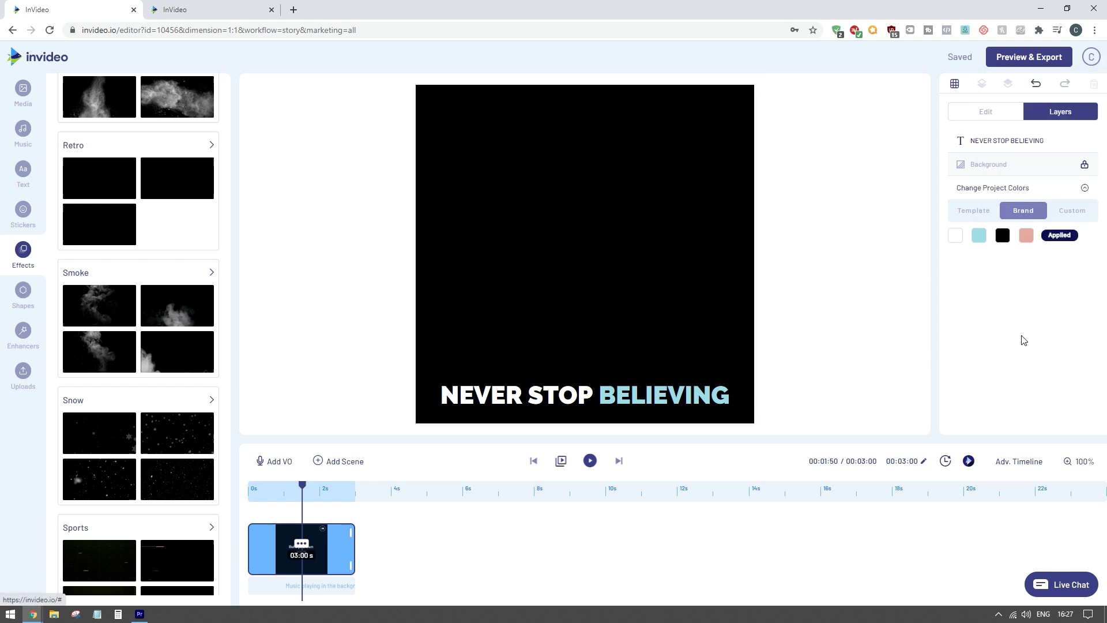
Step: Customize the project's second color, used for the word BELIEVING, changing it to pure red
left_click(1074, 211)
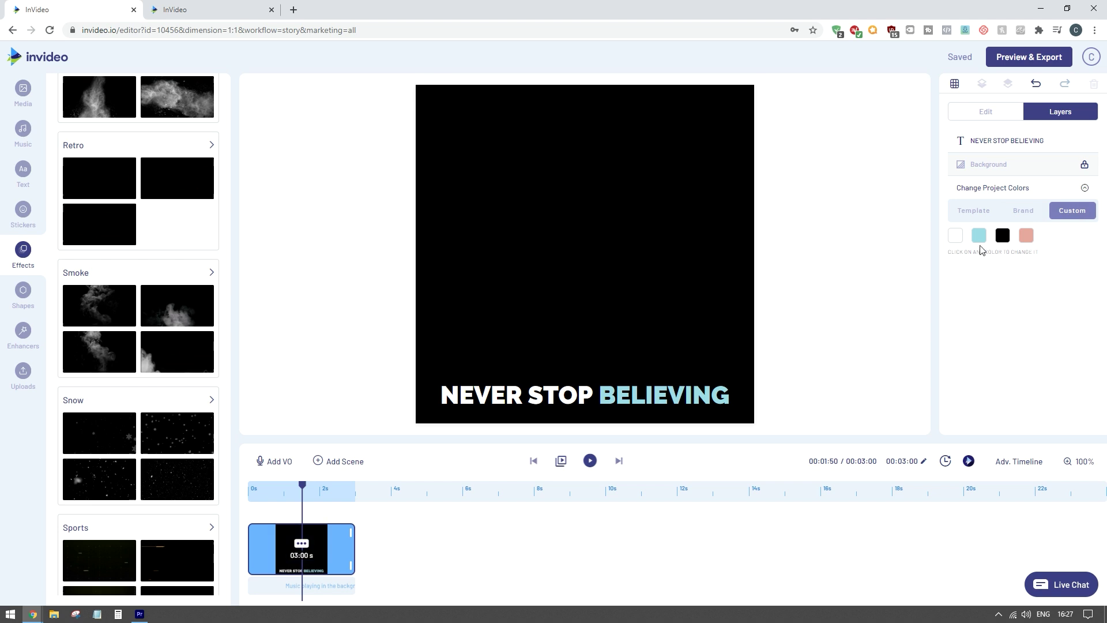
left_click(980, 237)
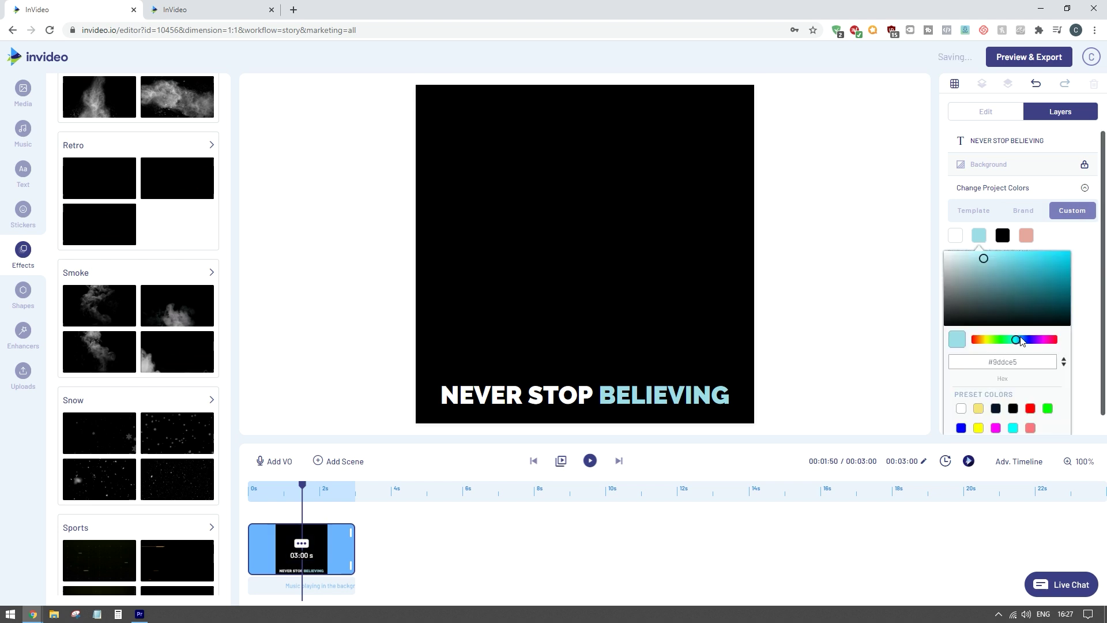
left_click_drag(1016, 340, 1084, 341)
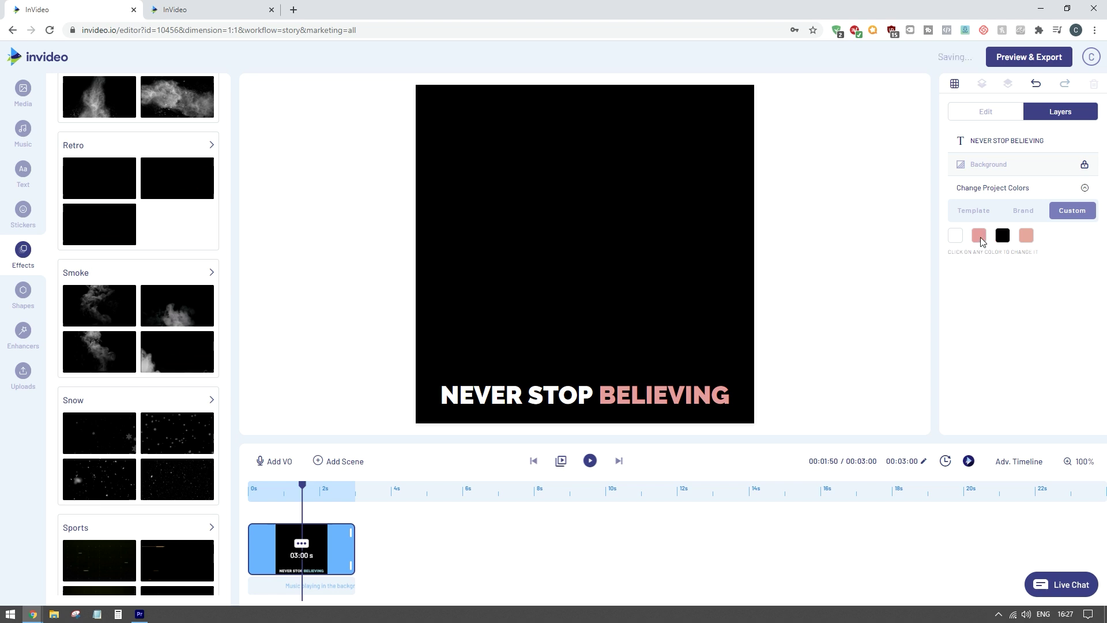
left_click(980, 237)
left_click(1075, 248)
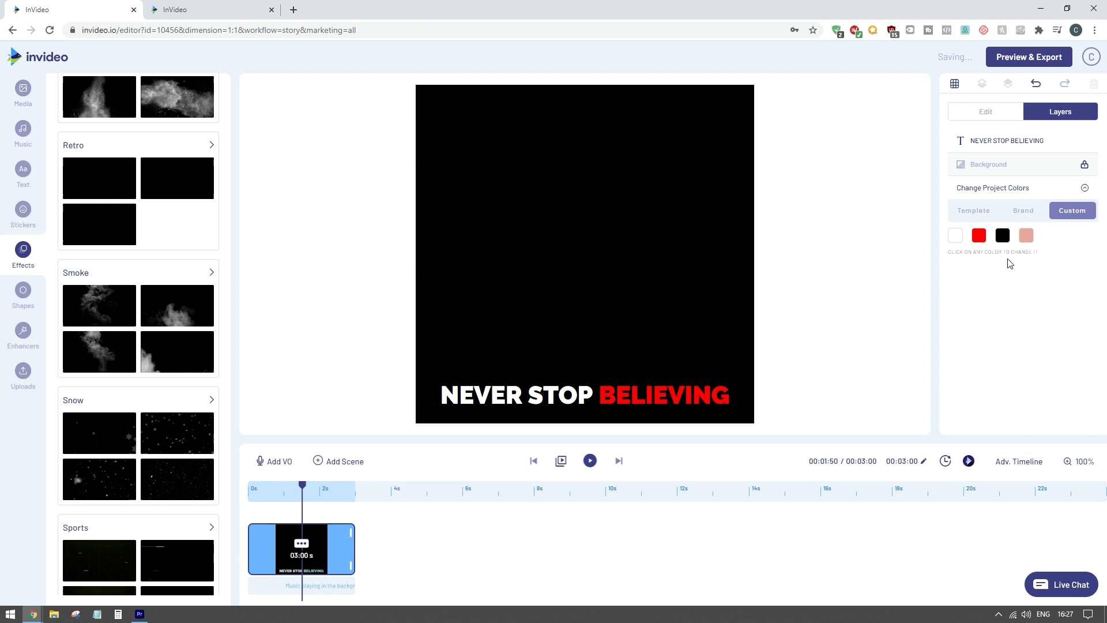
Step: Set the custom background color to white and the NEVER STOP text color to black, and play the scene
left_click(1002, 235)
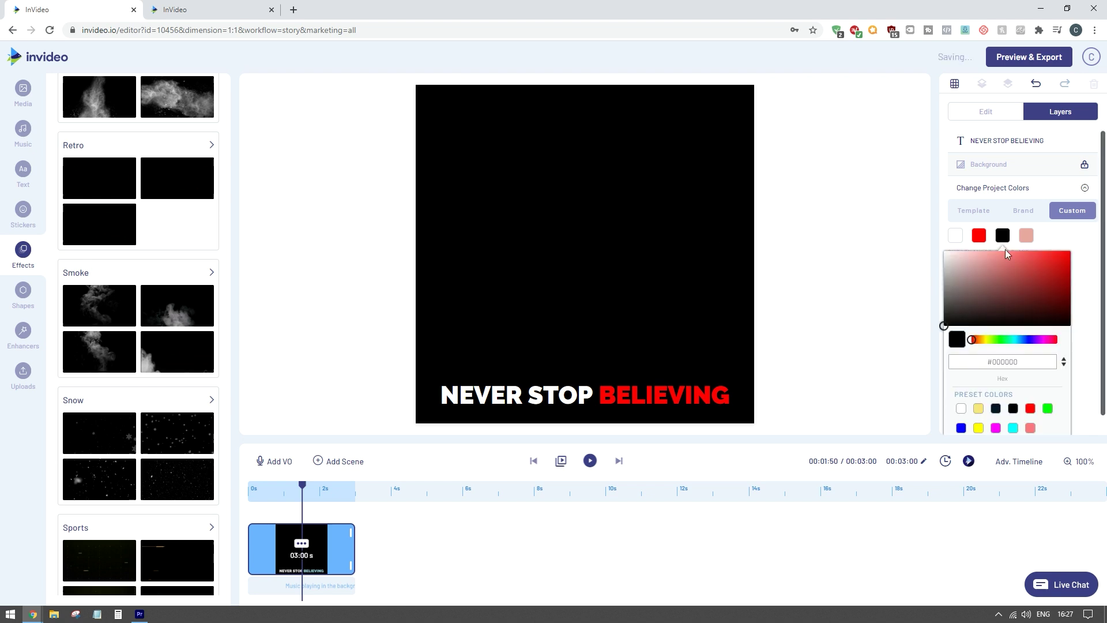
left_click(941, 247)
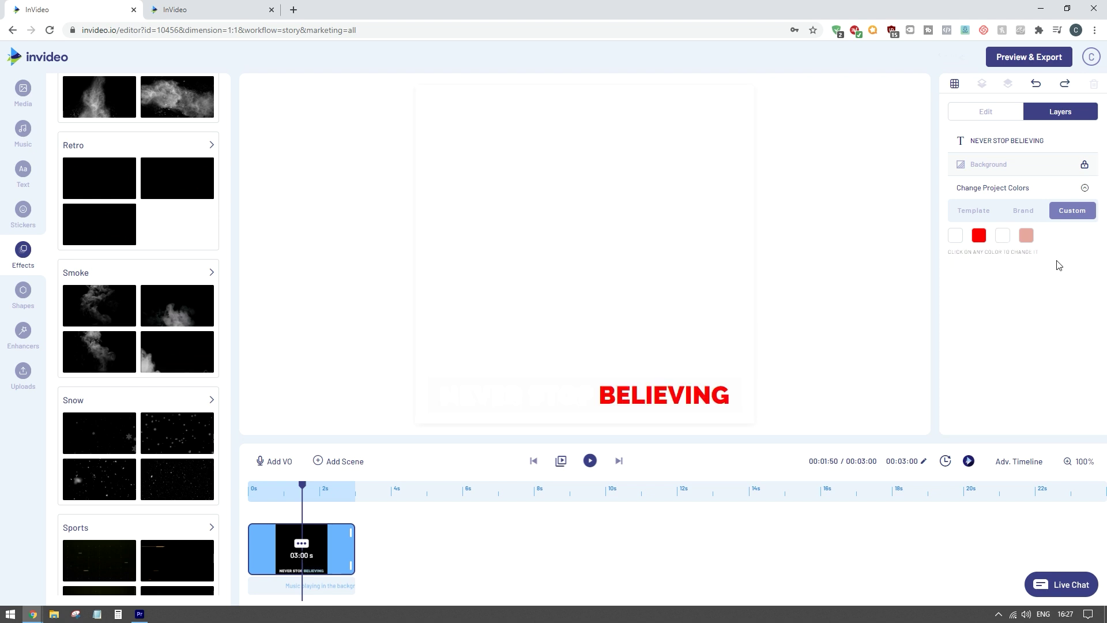
left_click(954, 241)
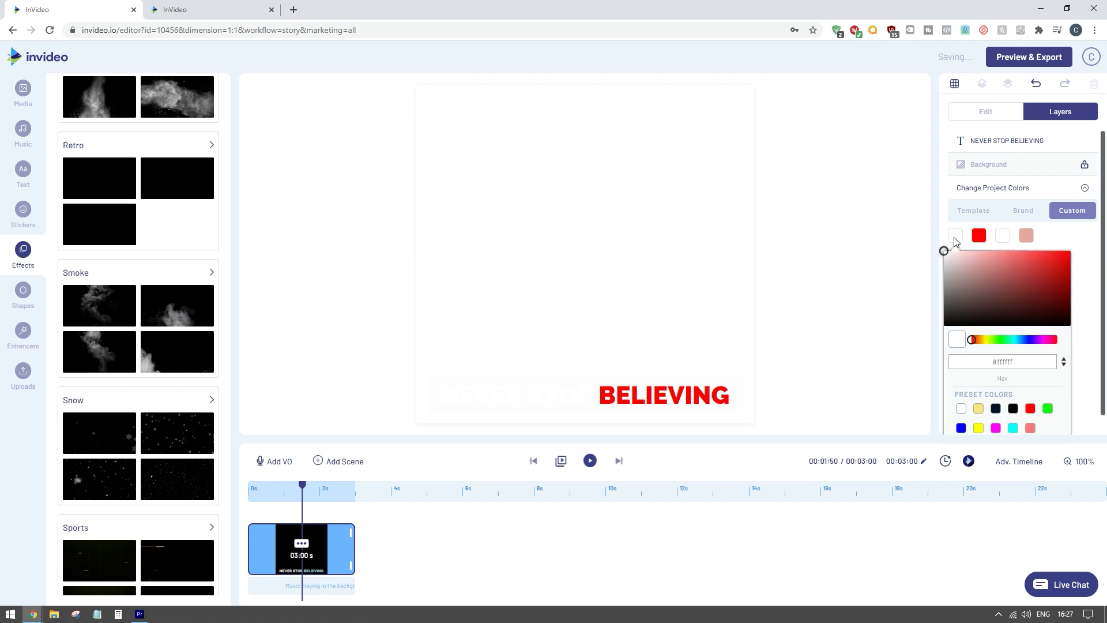
left_click(943, 322)
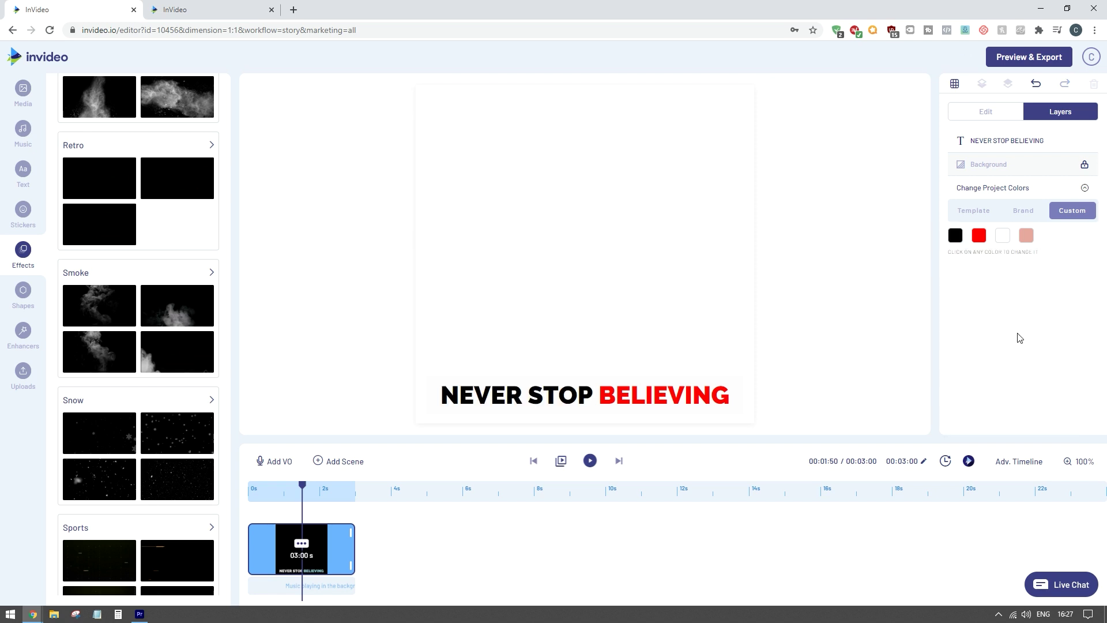
left_click(590, 460)
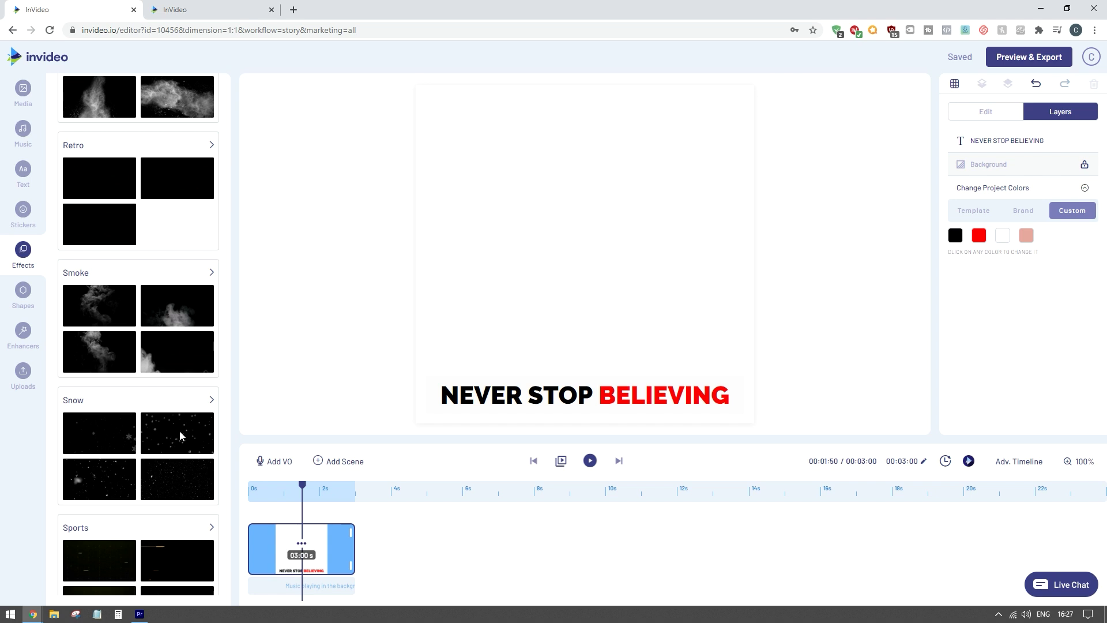
Step: Look through the shape categories from Line to Transparent, and open the Masks enhancers
left_click(23, 294)
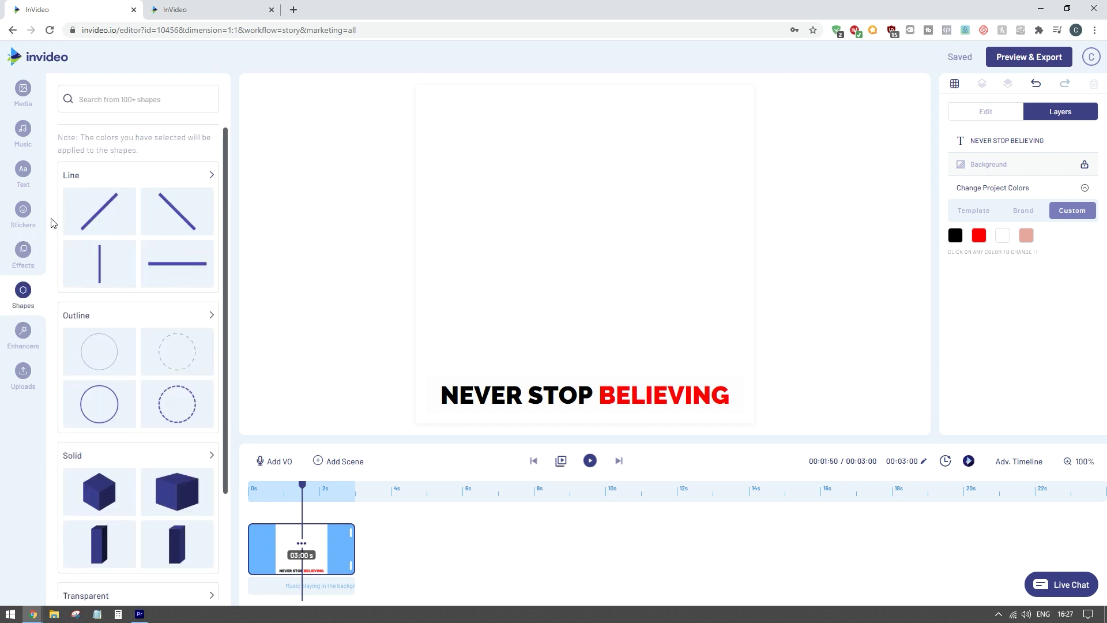
scroll(86, 271, "down", 3)
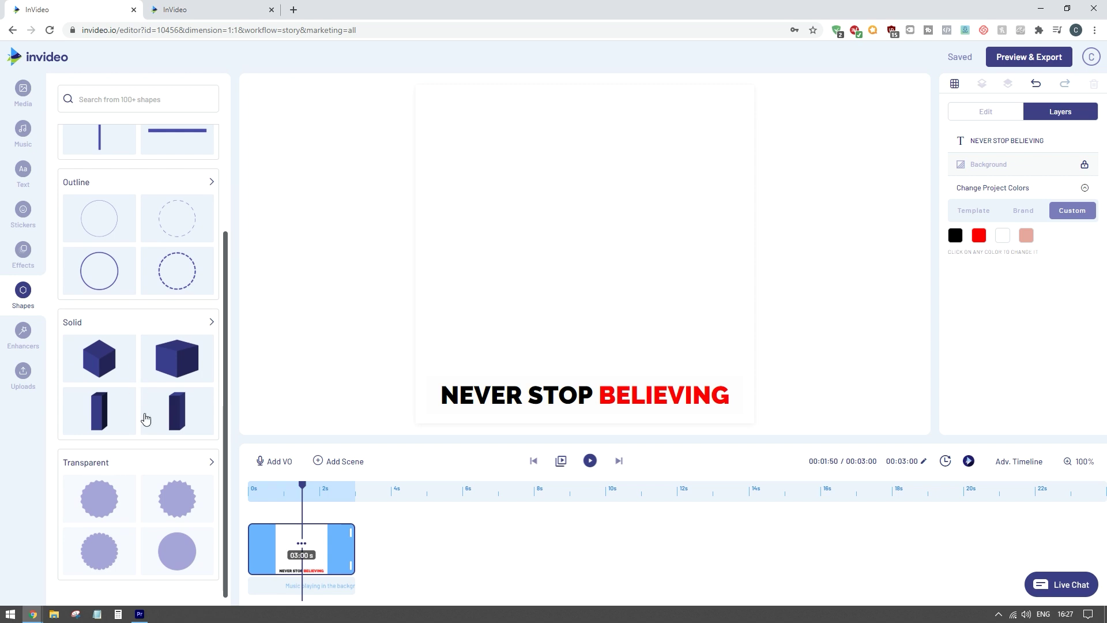
scroll(153, 343, "up", 3)
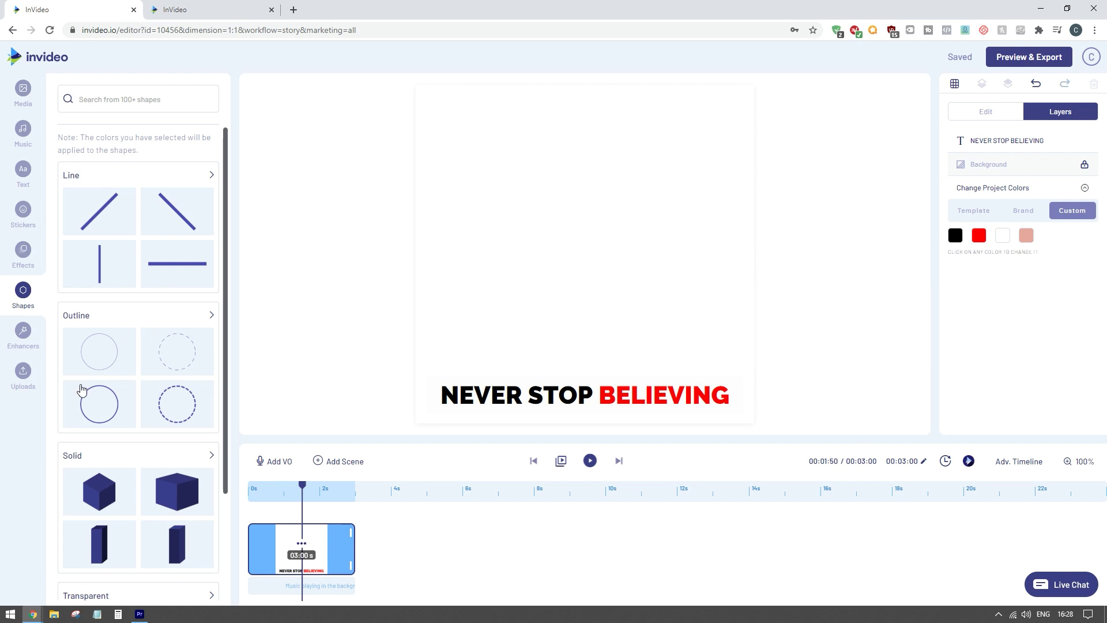
left_click(23, 345)
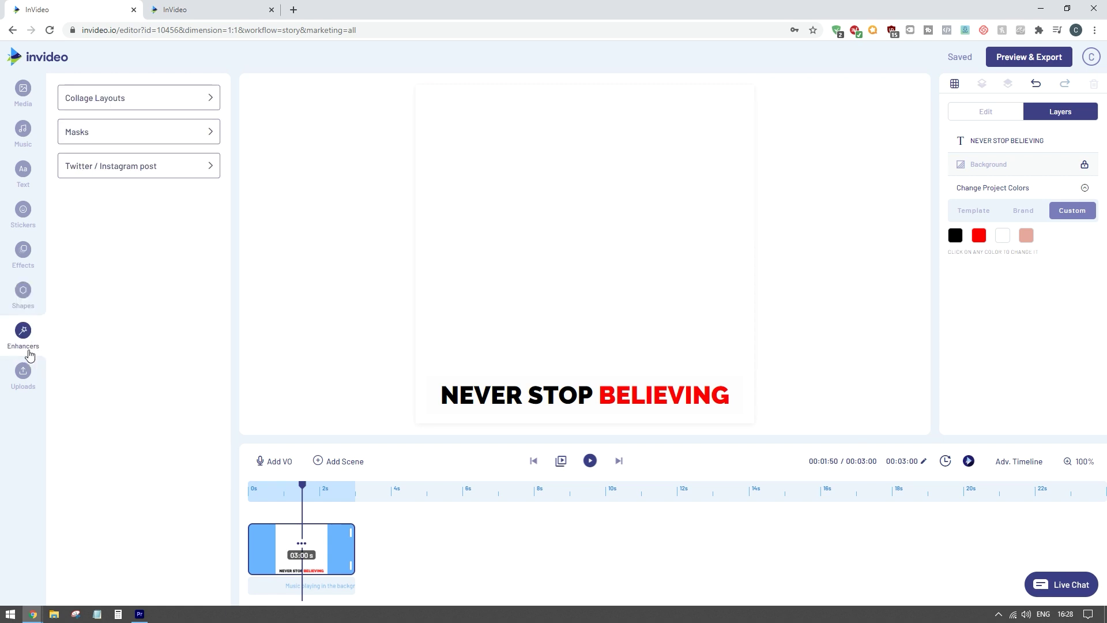
left_click(110, 133)
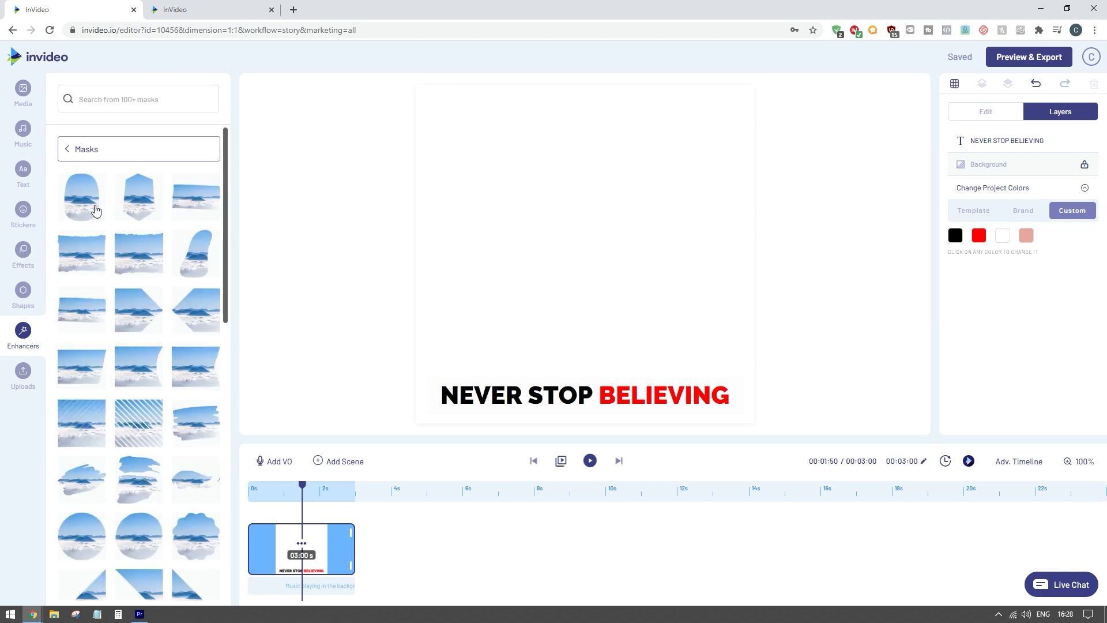
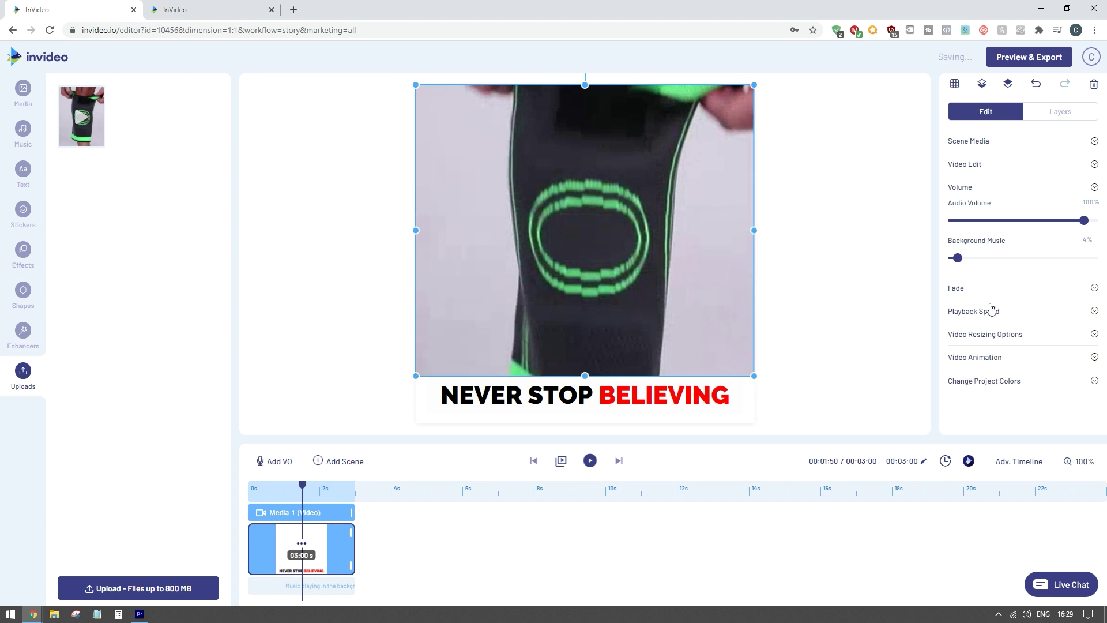
Step: Try the Stretch To Screen, Crop To Screen and Fit With Transparent resizing options on the knee-sleeve video
left_click(967, 339)
left_click(993, 284)
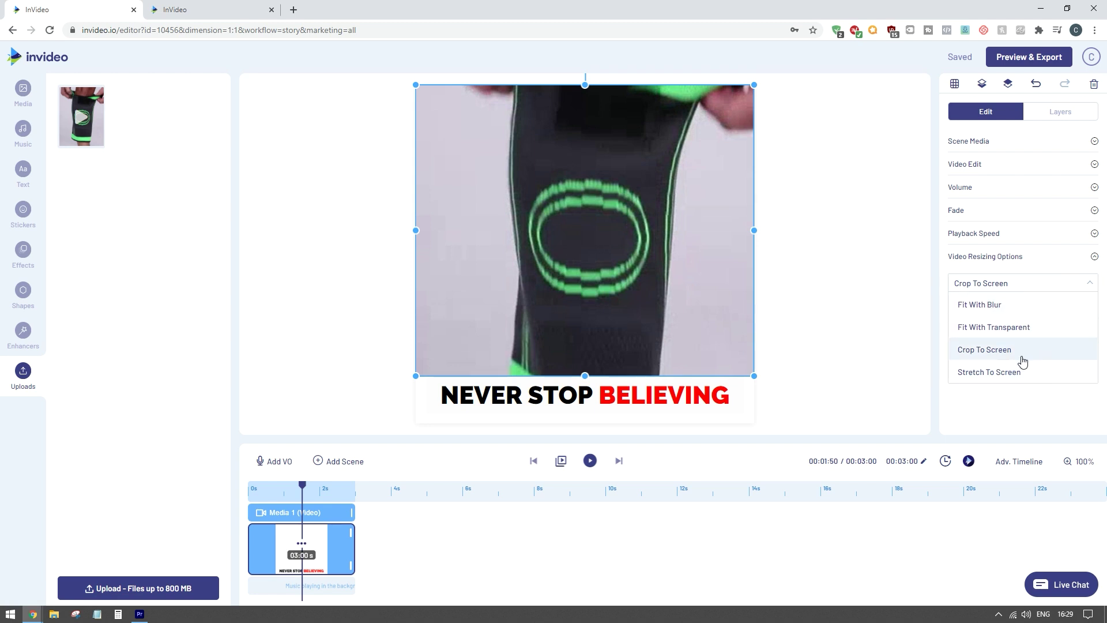
left_click(1010, 370)
left_click(1004, 288)
left_click(1000, 349)
left_click(1006, 286)
left_click(994, 328)
Step: Set the knee-sleeve video's resizing option to Fit With Blur, preview the scene, and reselect the video
left_click(998, 285)
left_click(974, 301)
left_click(650, 250)
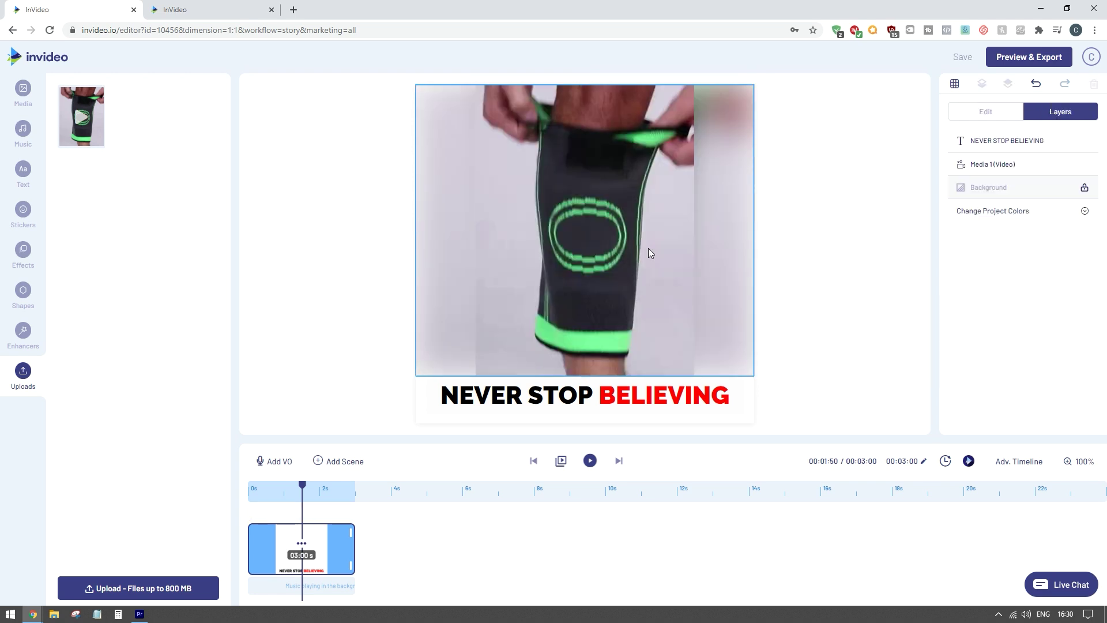
left_click(588, 459)
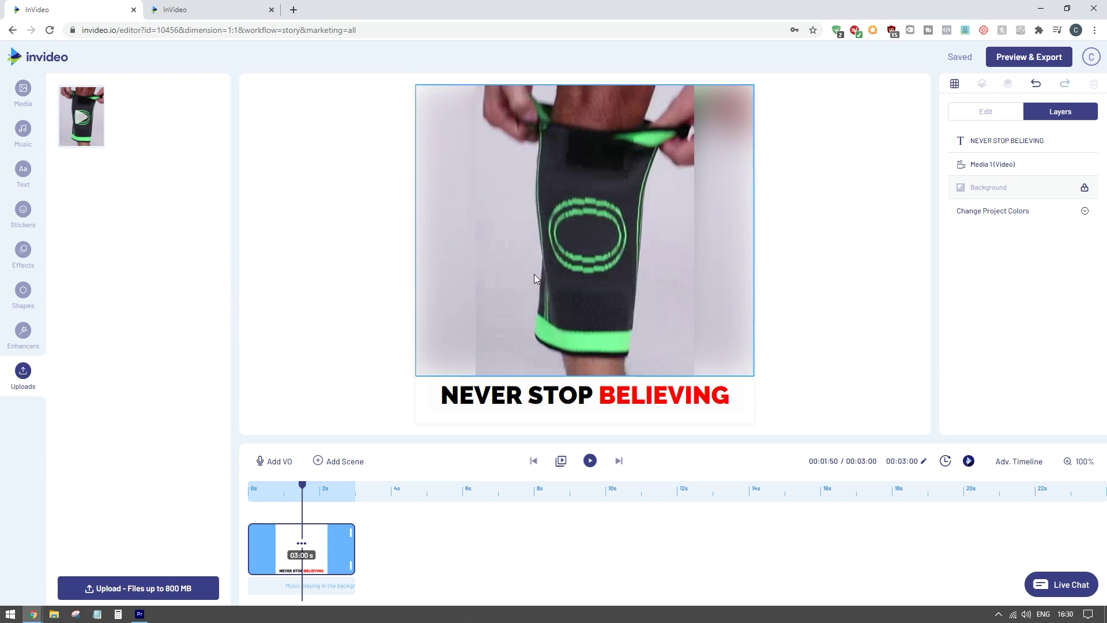
left_click(591, 259)
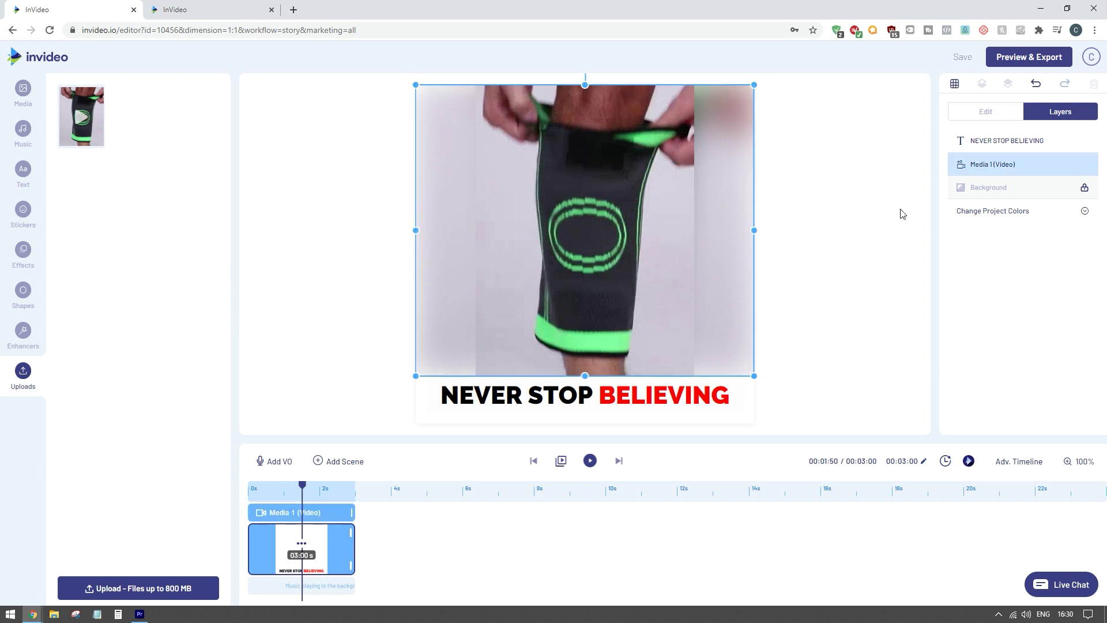
Step: Trim the knee-sleeve video to the section from 00:07:28 to 00:11:08 and play the scene
left_click(1005, 164)
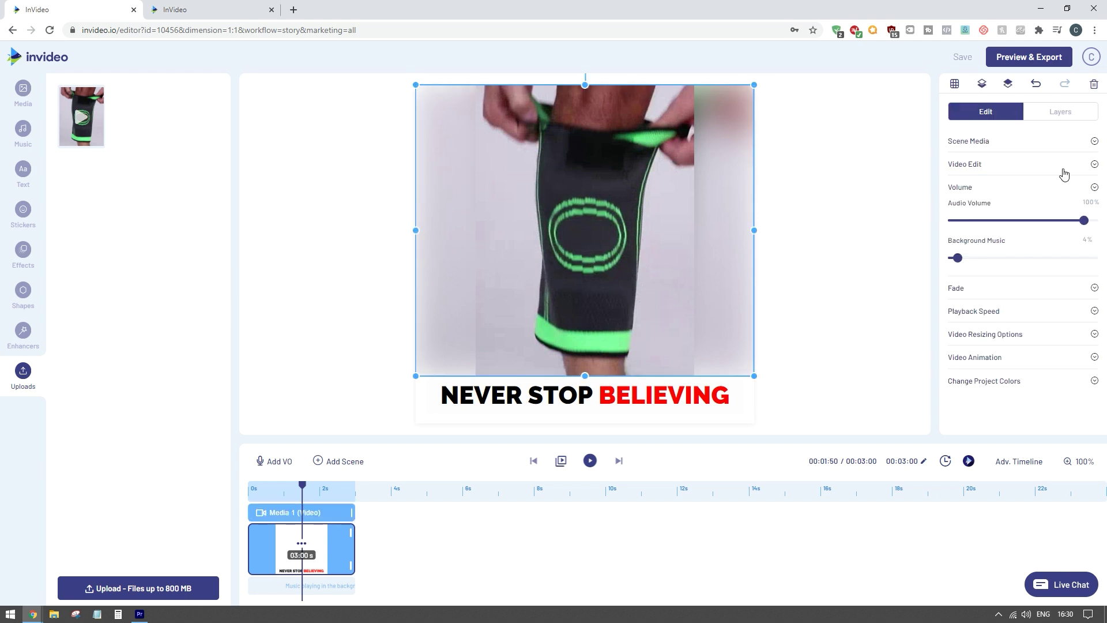
left_click(986, 150)
left_click(991, 149)
left_click(991, 166)
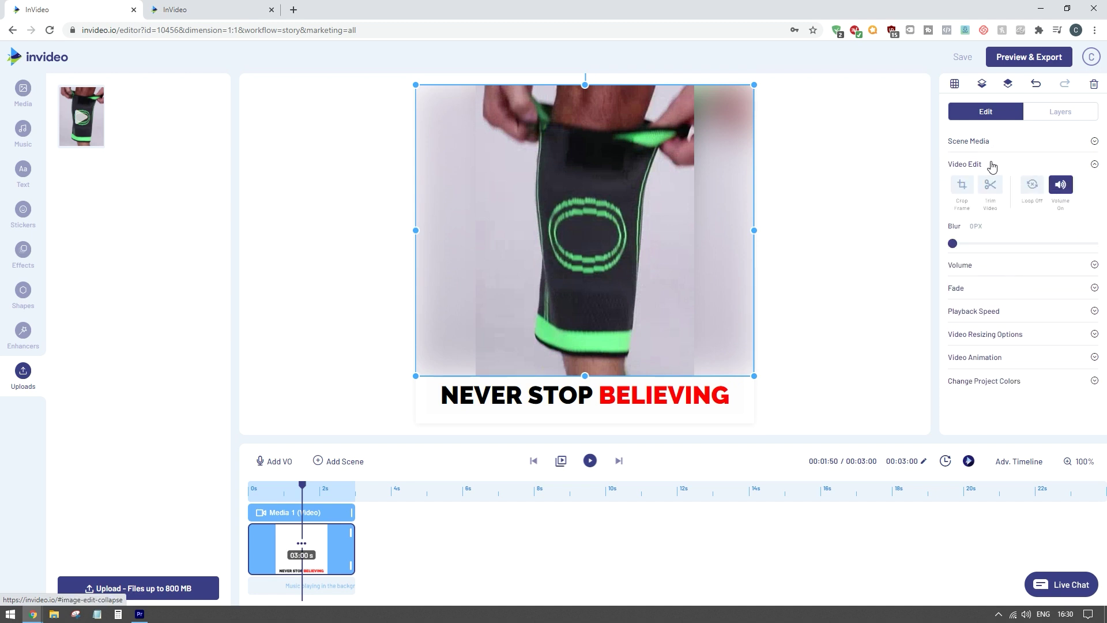
left_click(990, 186)
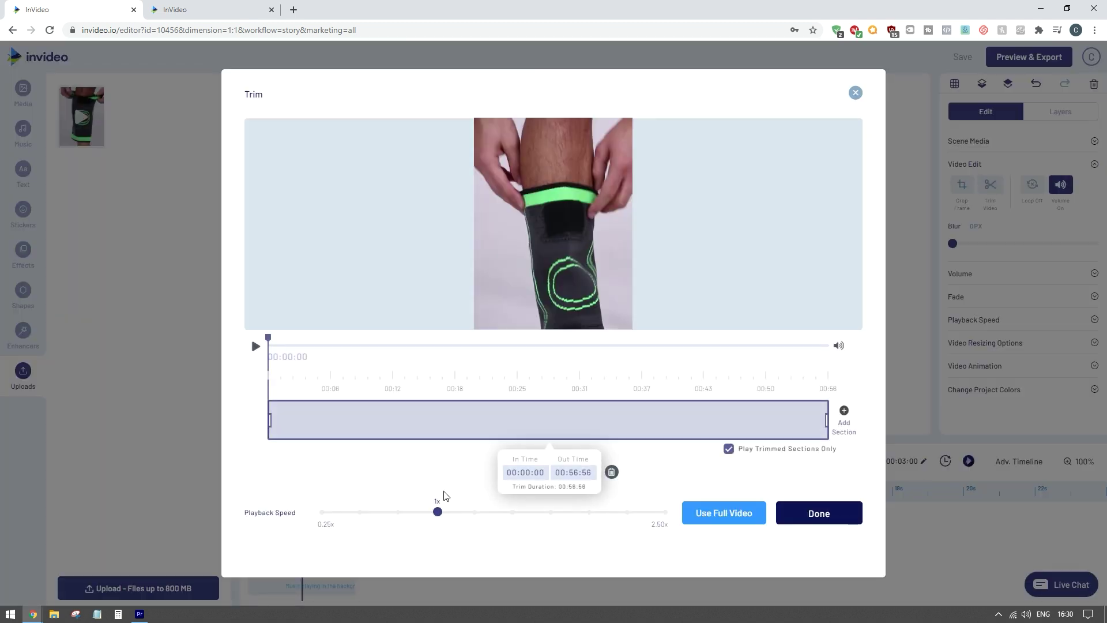
left_click_drag(271, 420, 341, 437)
left_click_drag(826, 423, 330, 410)
left_click_drag(268, 338, 345, 349)
left_click(254, 348)
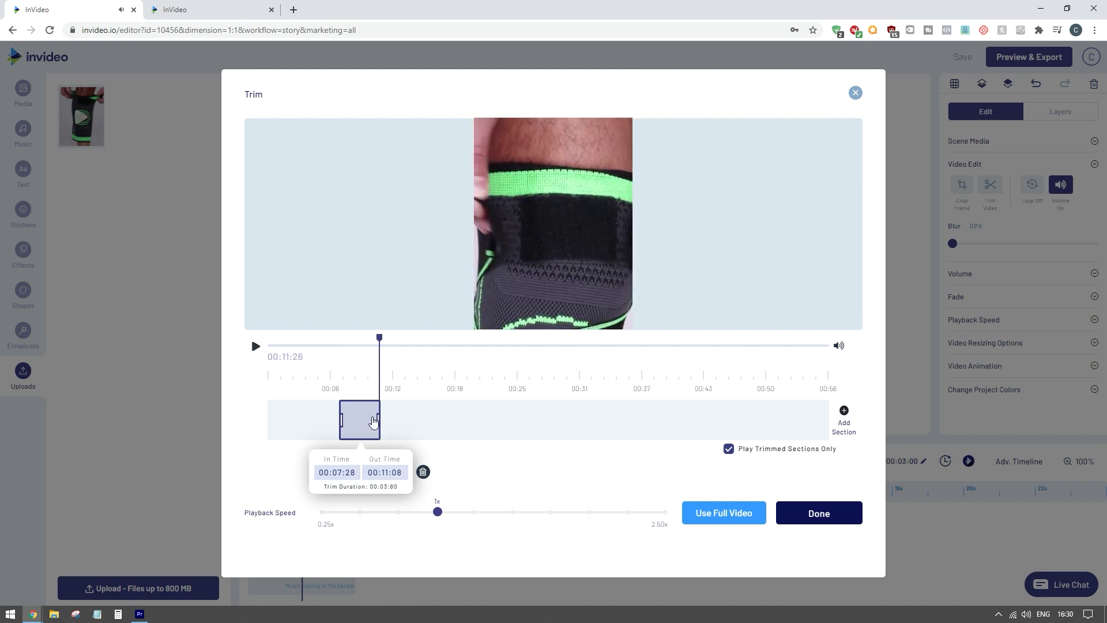
left_click(826, 519)
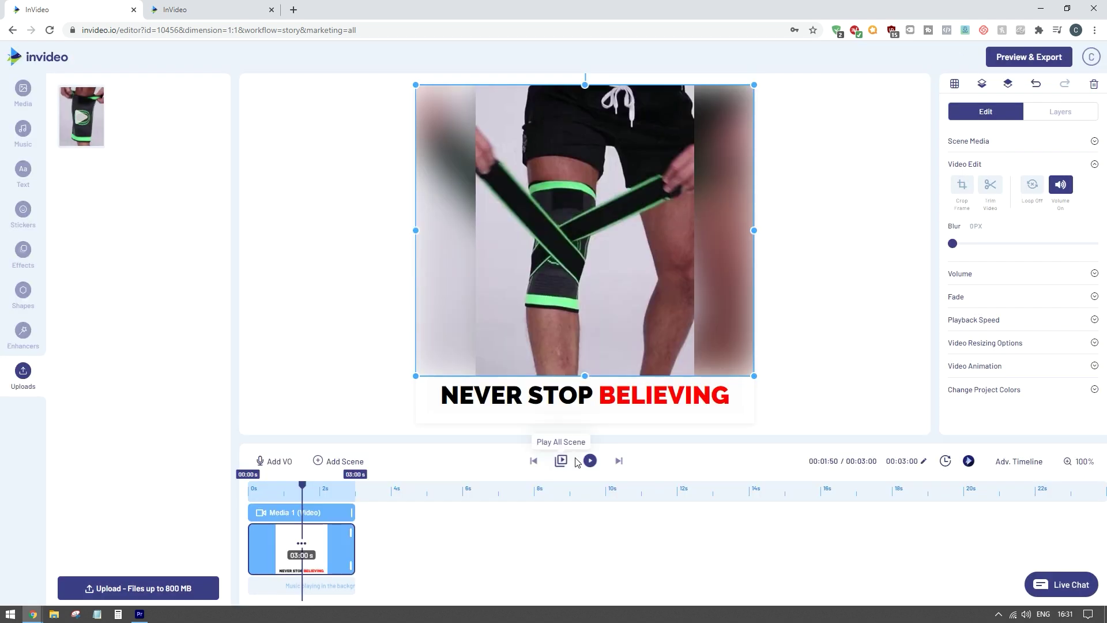
left_click(597, 465)
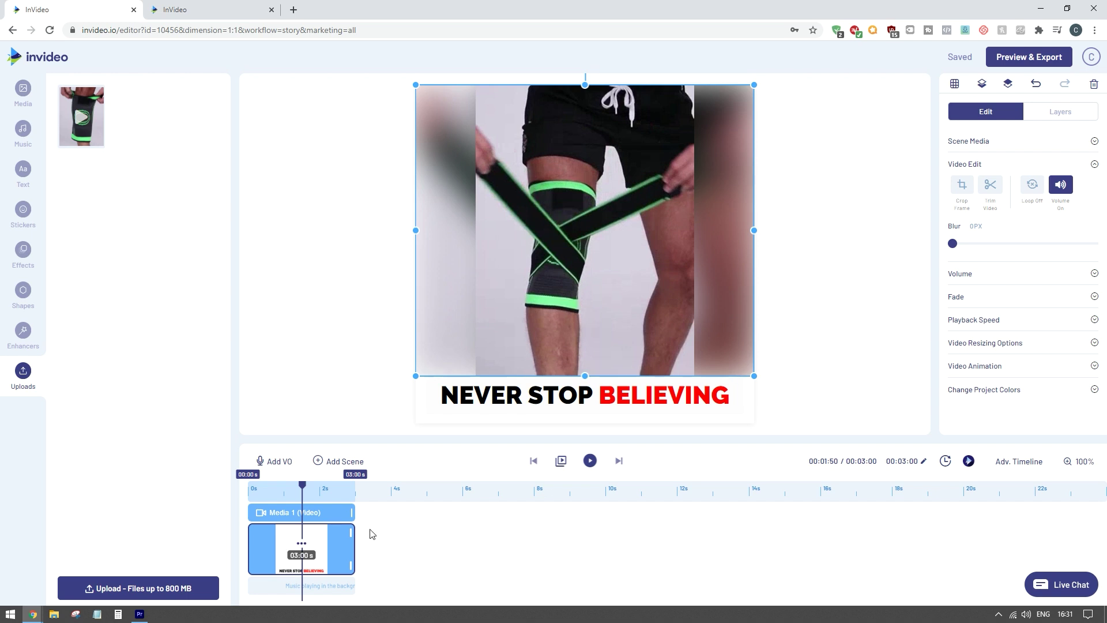
Step: Duplicate the knee-sleeve scene and return to the first scene
left_click(301, 544)
left_click(296, 499)
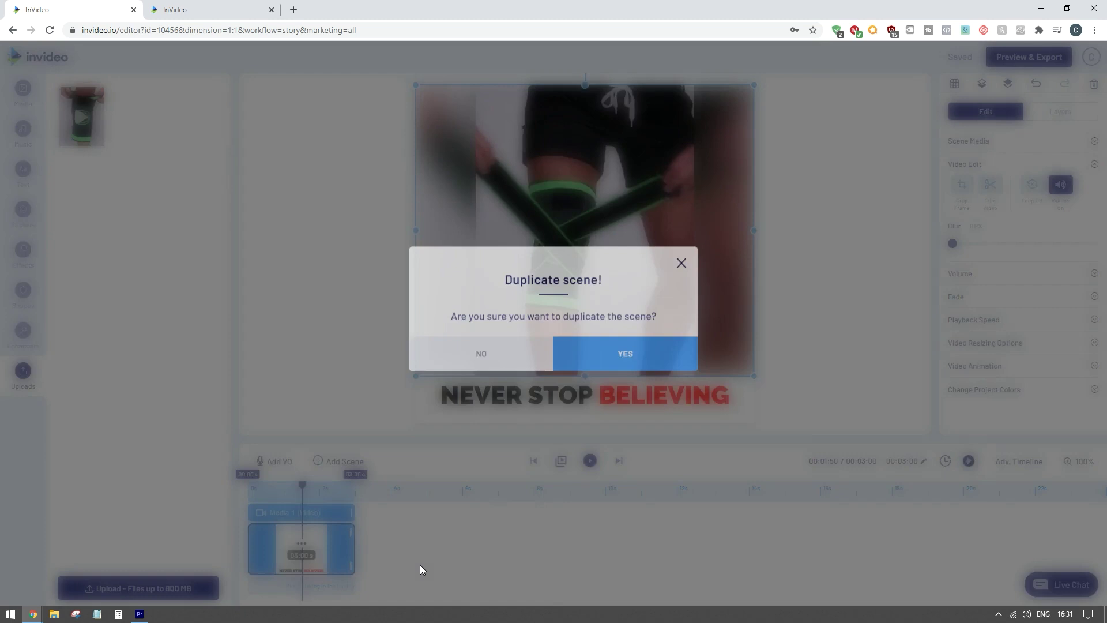
left_click(623, 376)
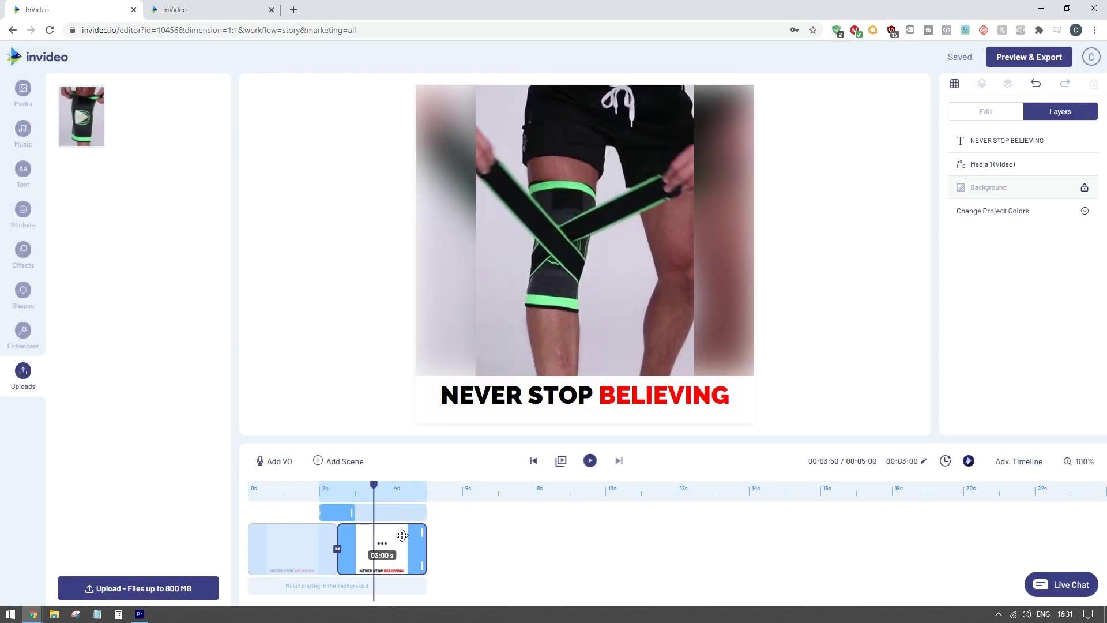
left_click(272, 563)
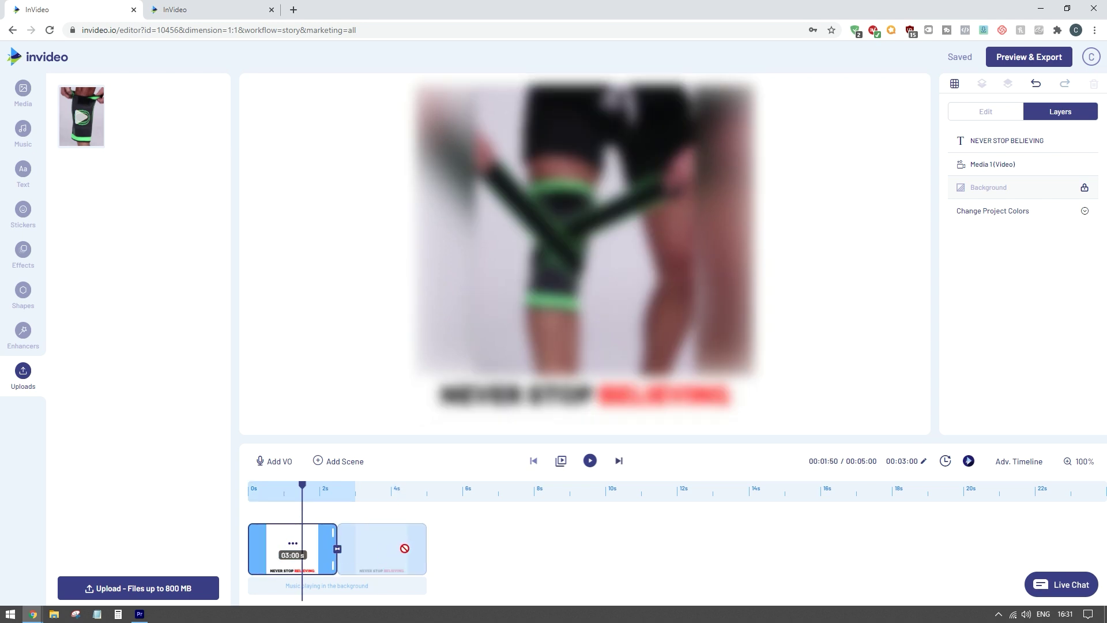
Step: Trim the second scene's video to the section from 00:31:91 to 00:35:65, checking the footage within it
left_click(414, 547)
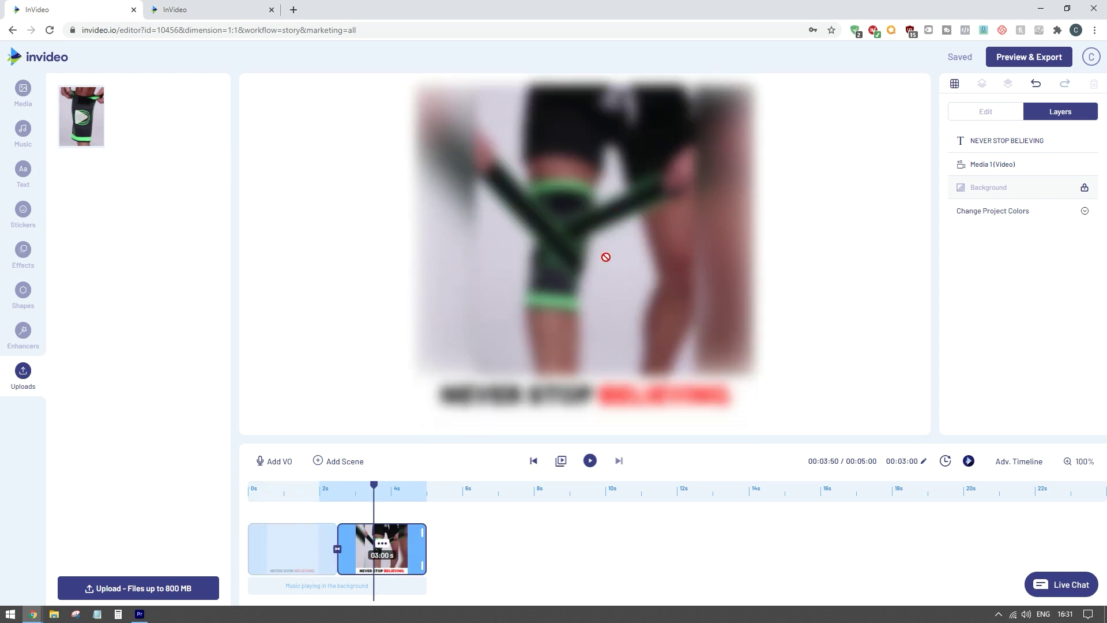
left_click(632, 258)
left_click(980, 166)
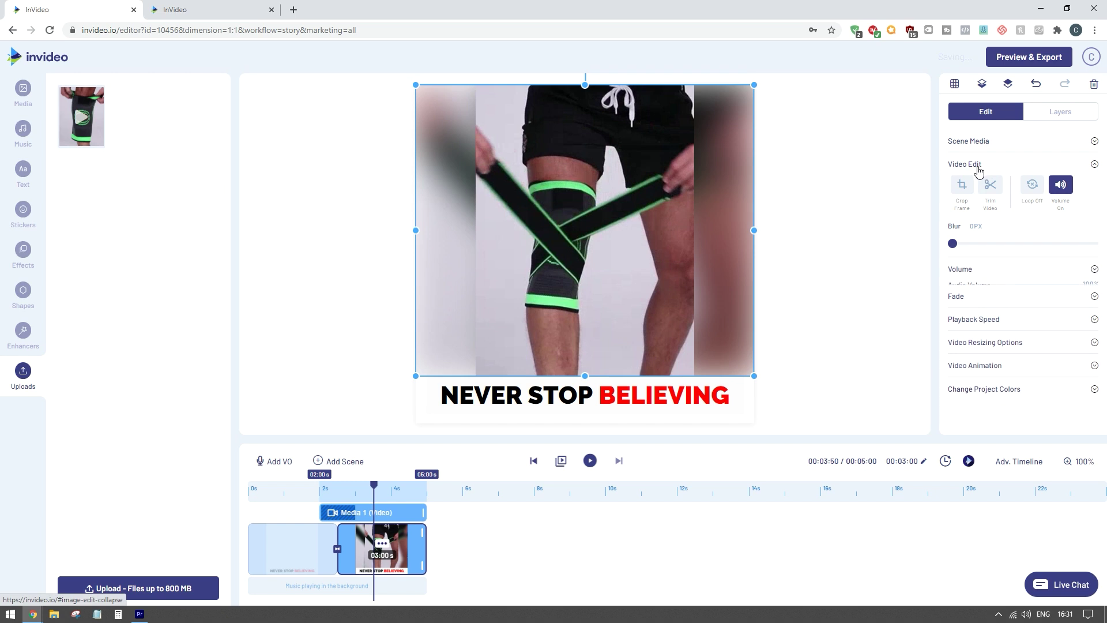
left_click(990, 186)
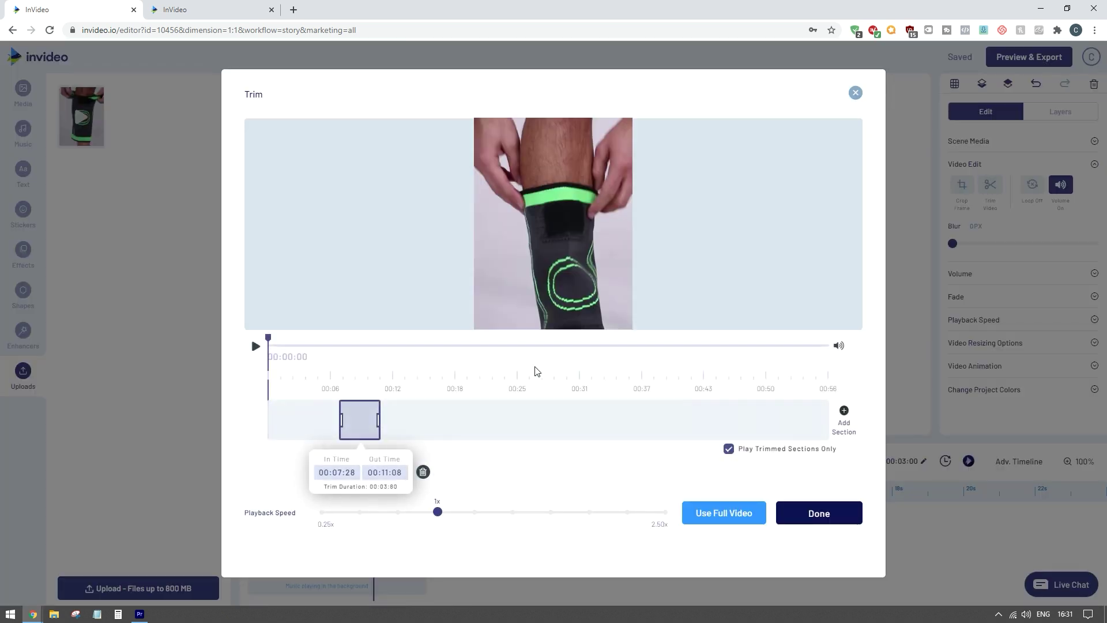
left_click_drag(380, 419, 621, 420)
left_click_drag(375, 420, 583, 418)
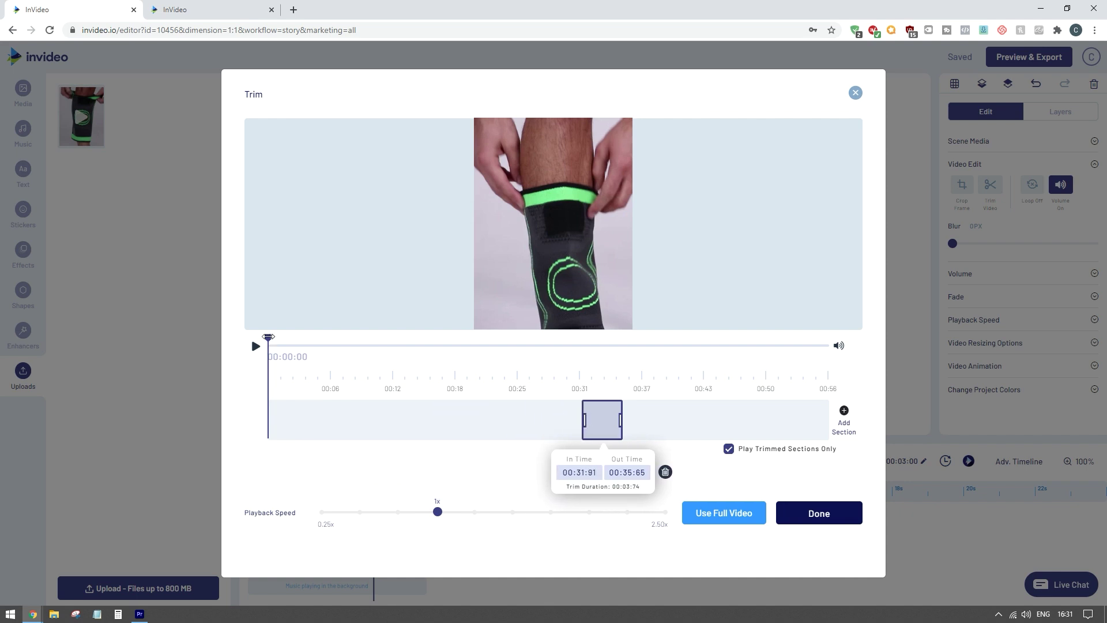
left_click_drag(268, 337, 587, 345)
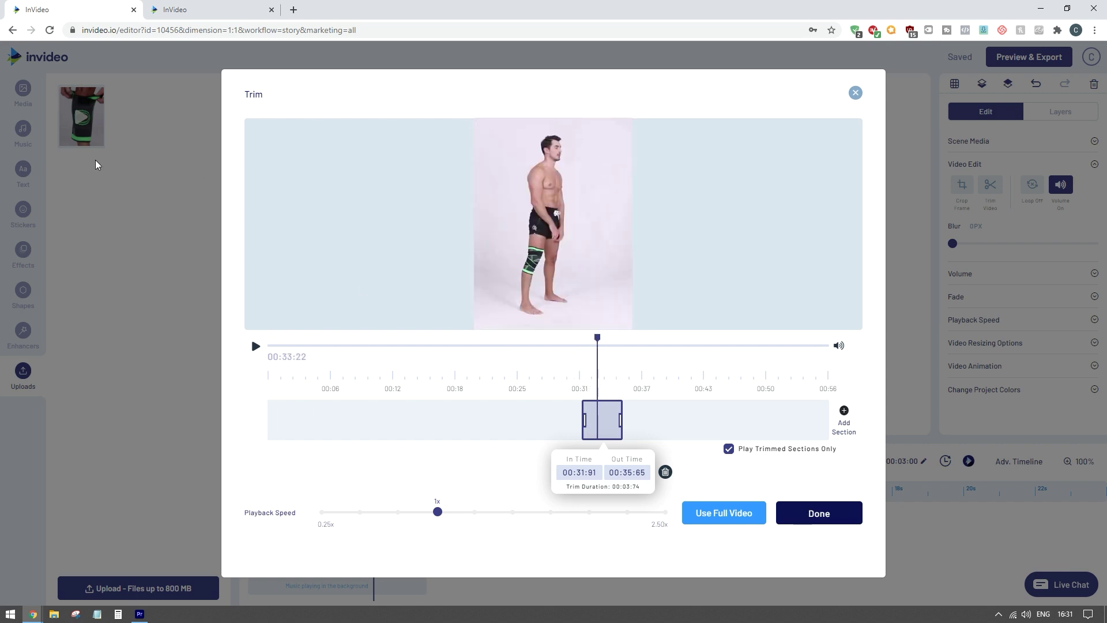
left_click(821, 514)
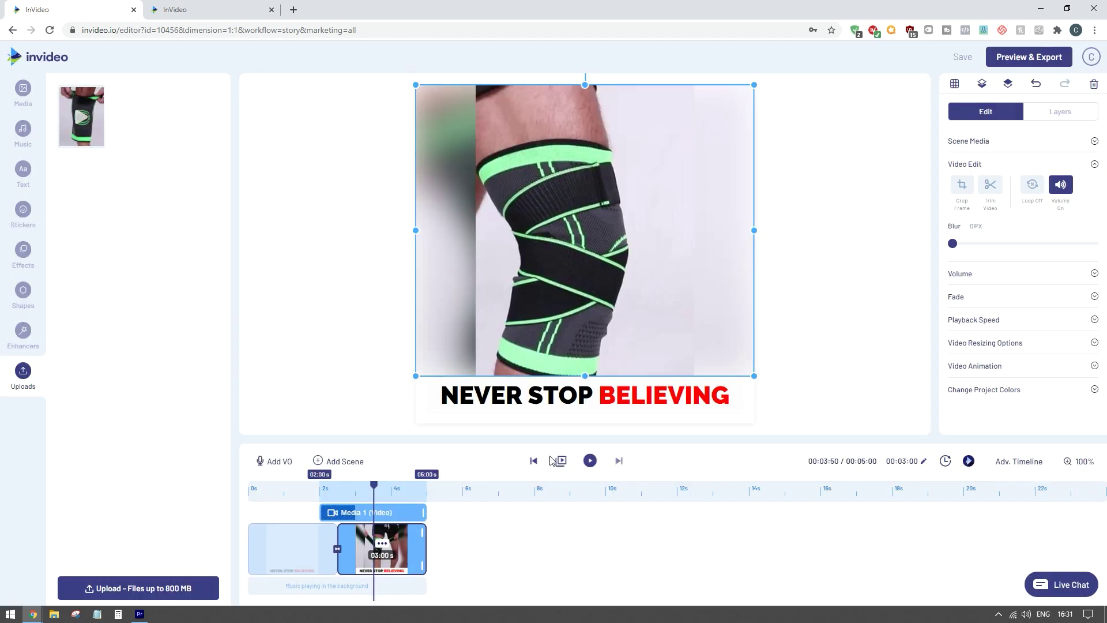
Step: Replace the first scene's text with PROTECT YOUR KNEES
left_click(634, 399)
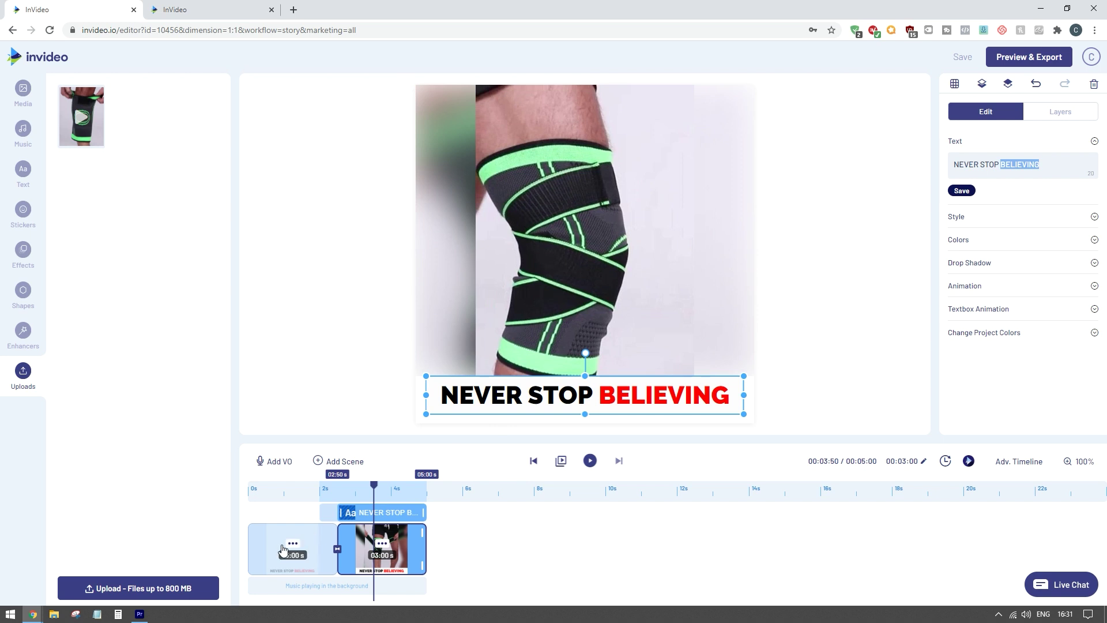
left_click(277, 562)
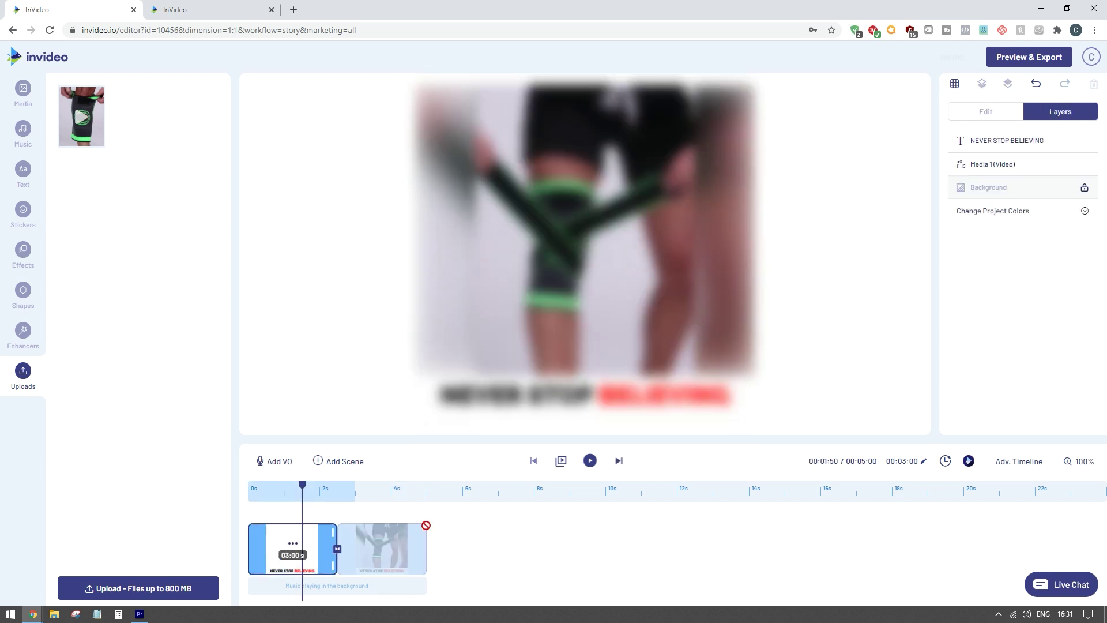
left_click(554, 401)
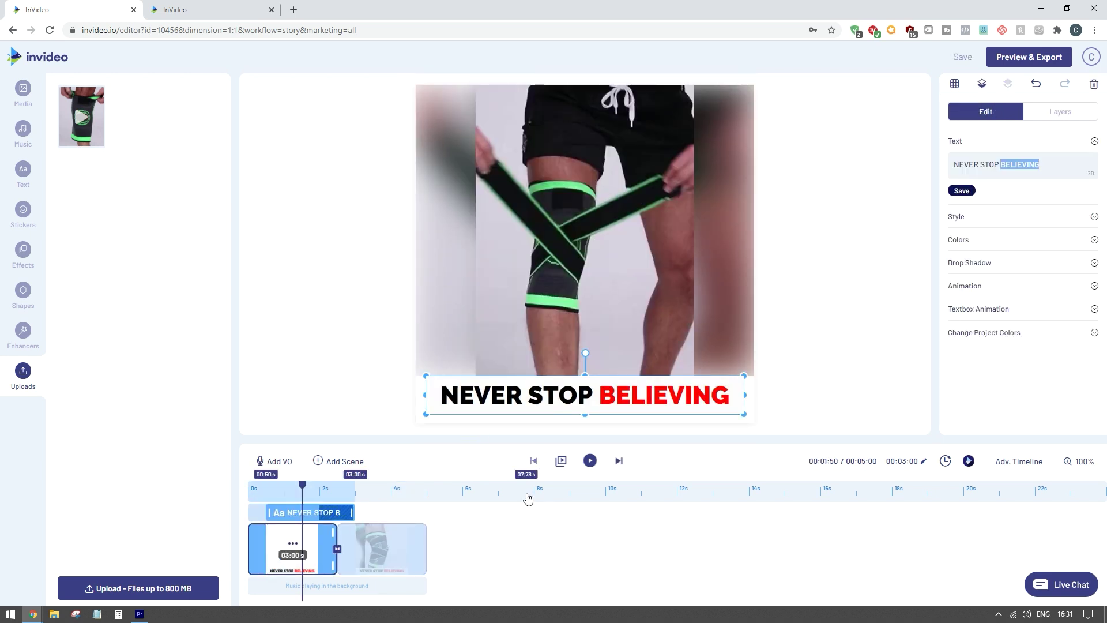
key("ctrl+a")
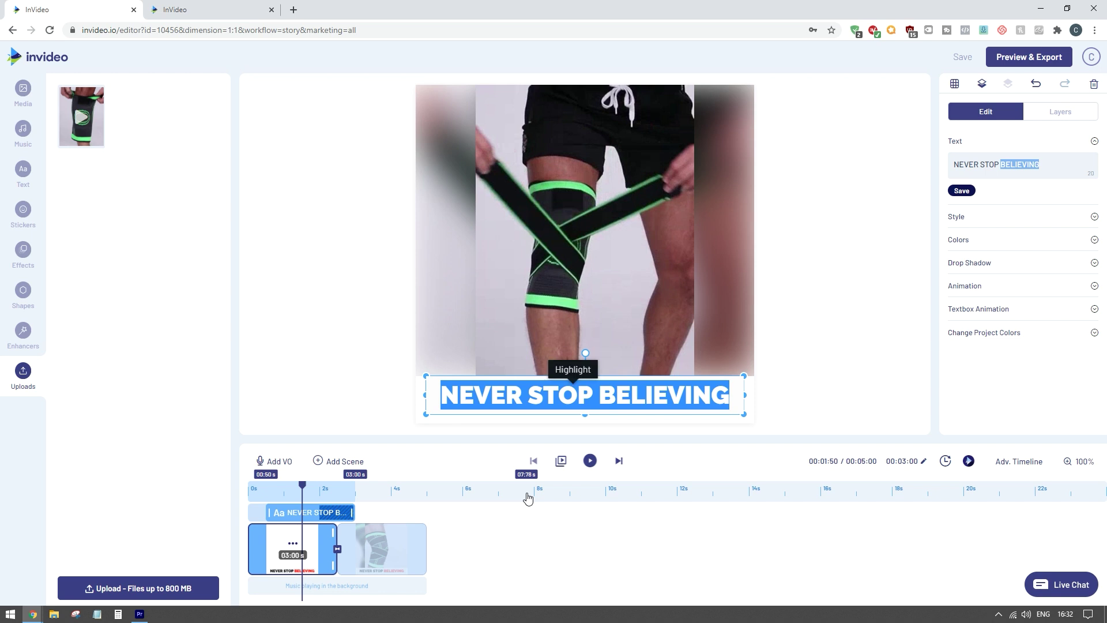
type("Prote")
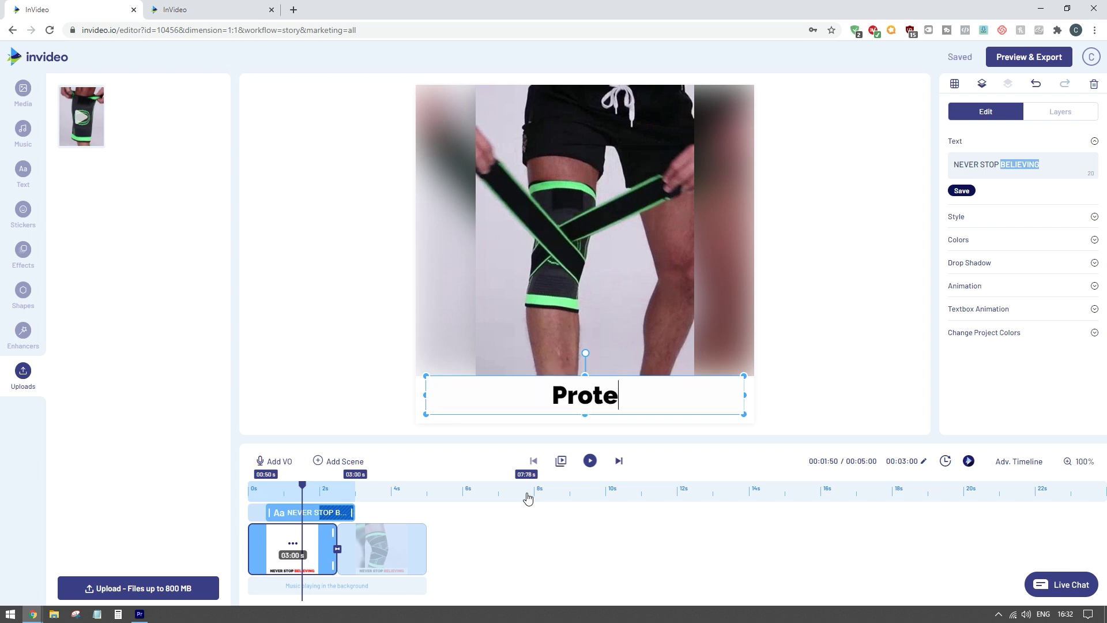
key("BackSpace")
key("BackSpace")
key("BackSpace")
key("BackSpace")
type("ROTECT ")
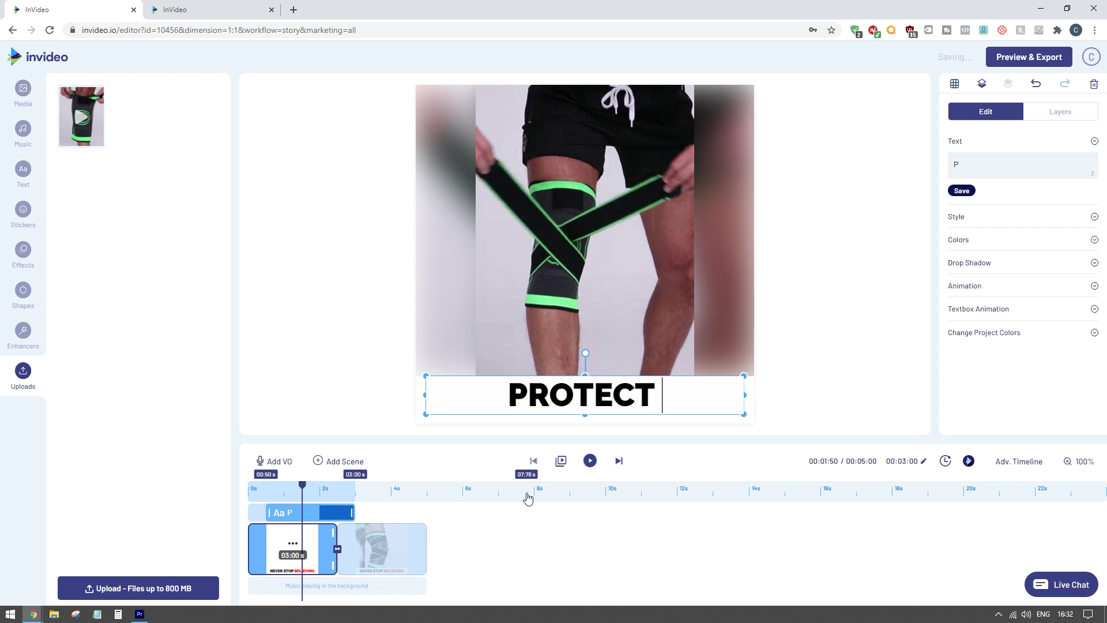
type("YOUR KNO")
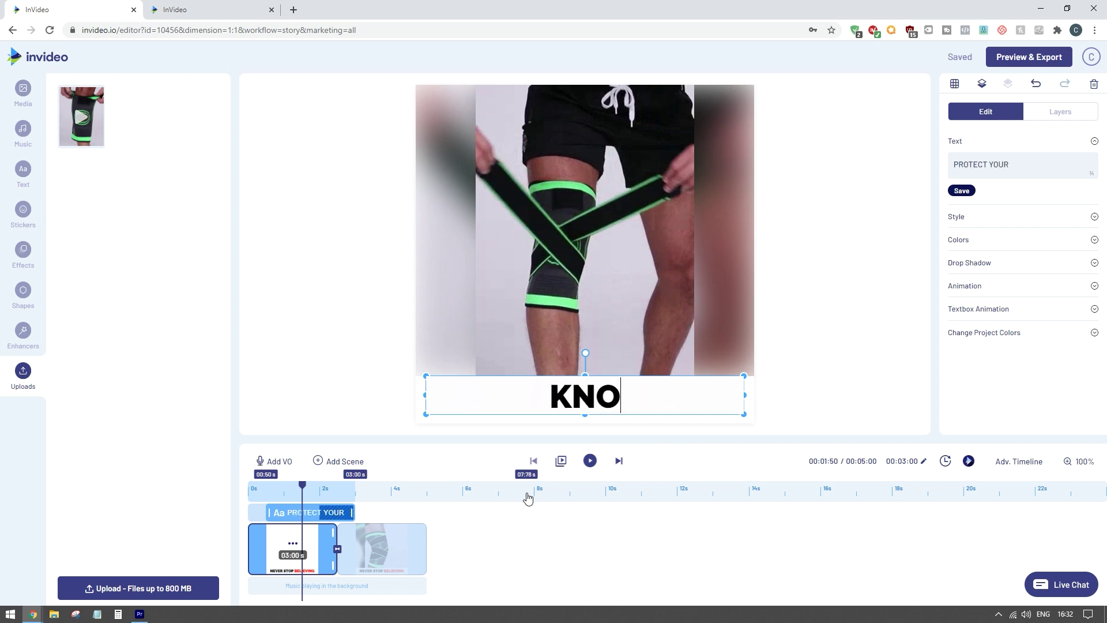
key("BackSpace")
type("EES")
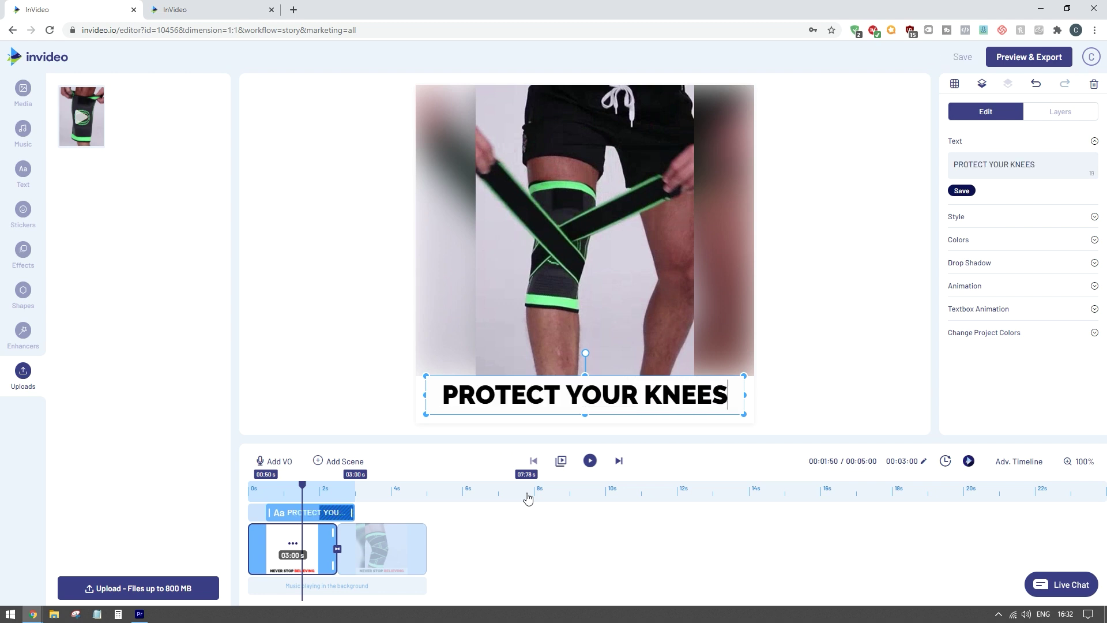
double_click(652, 395)
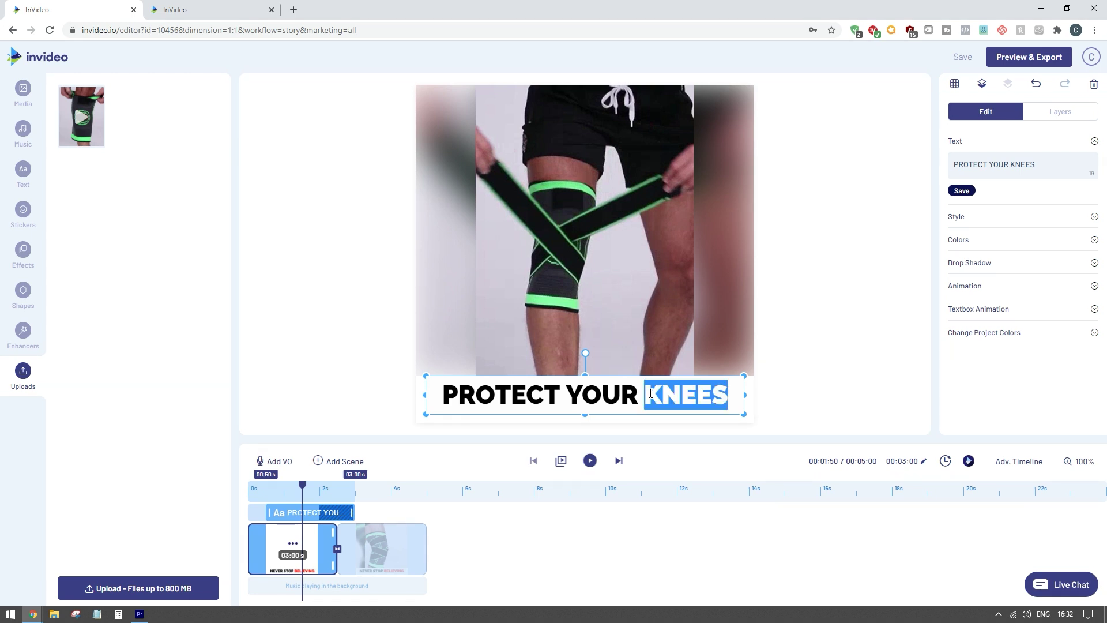
left_click(793, 348)
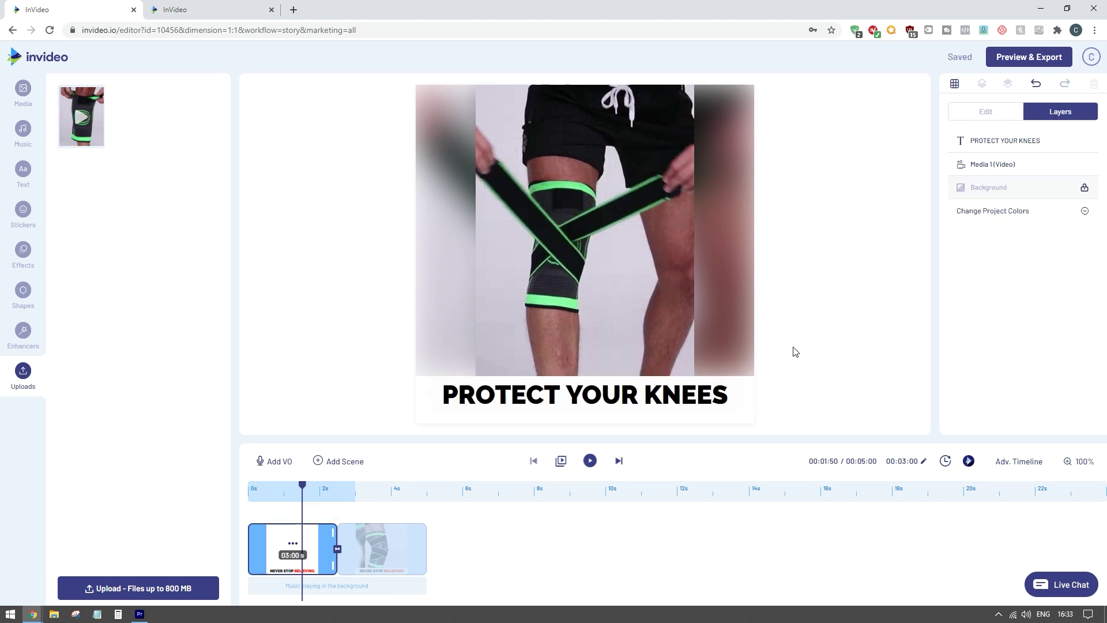
Step: Replace the second scene's text with USE OUR STRAP, and preview the scene and the whole video
left_click(373, 549)
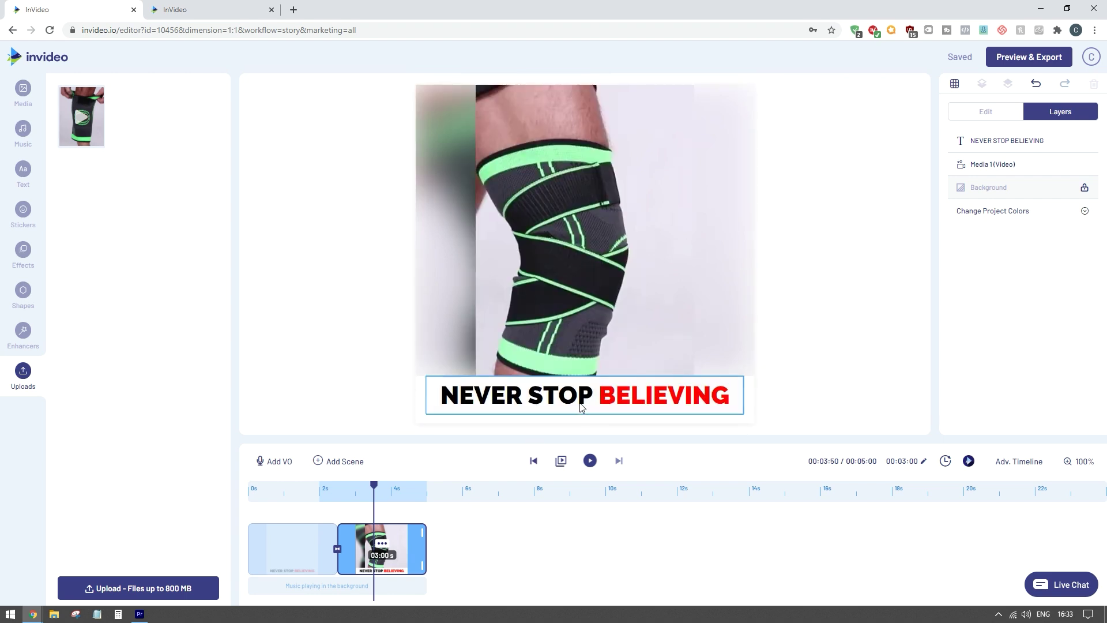
left_click(581, 405)
type("USE OUR STRAP")
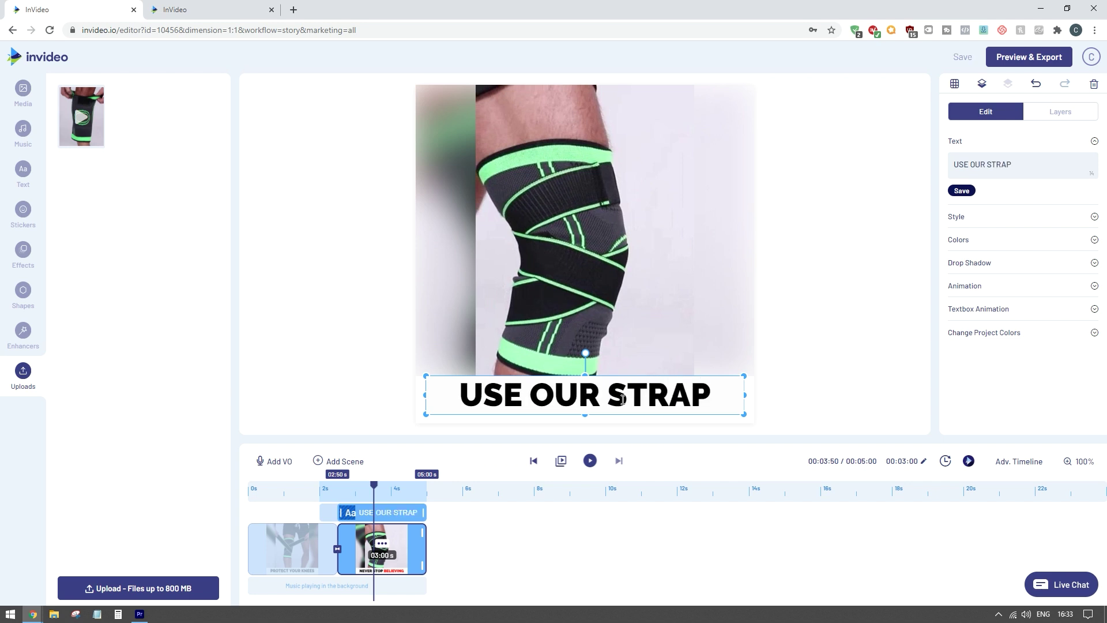
left_click(874, 278)
left_click(590, 460)
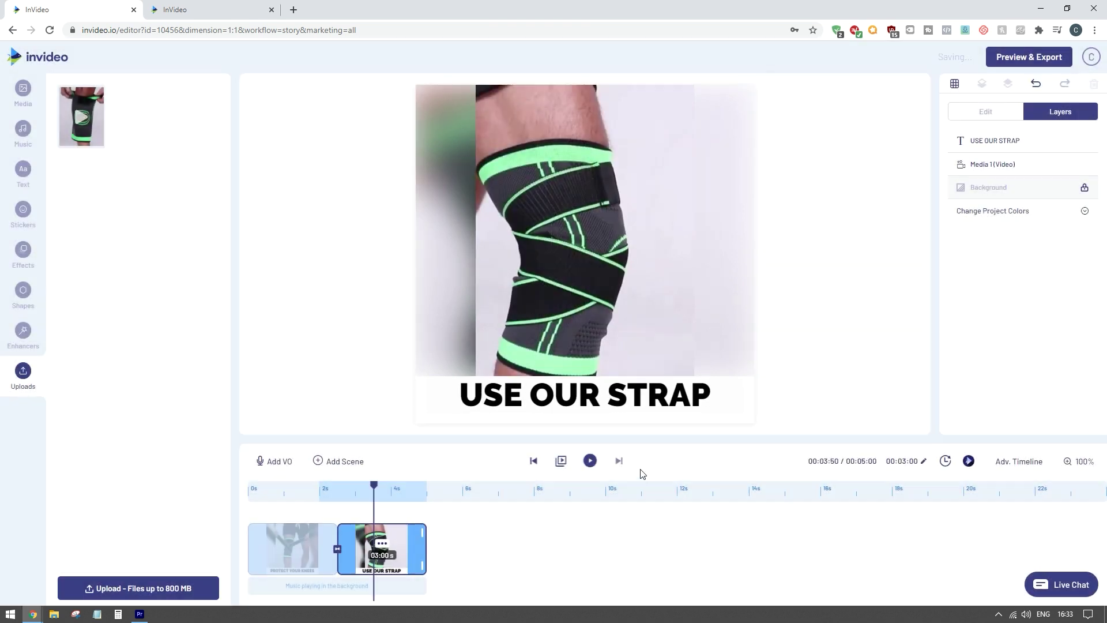
left_click(560, 461)
Step: In the advanced timeline, make Scene 1's PROTECT YOUR KNEES text start at 01:00 s and play the scene
left_click(1013, 464)
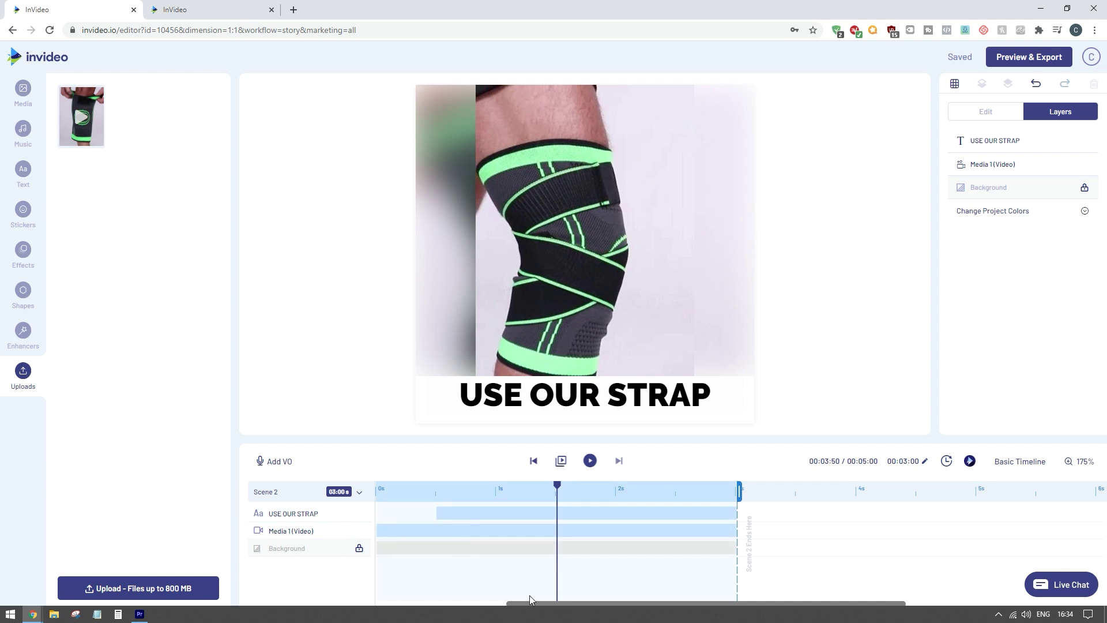
left_click_drag(552, 607, 508, 604)
left_click(359, 495)
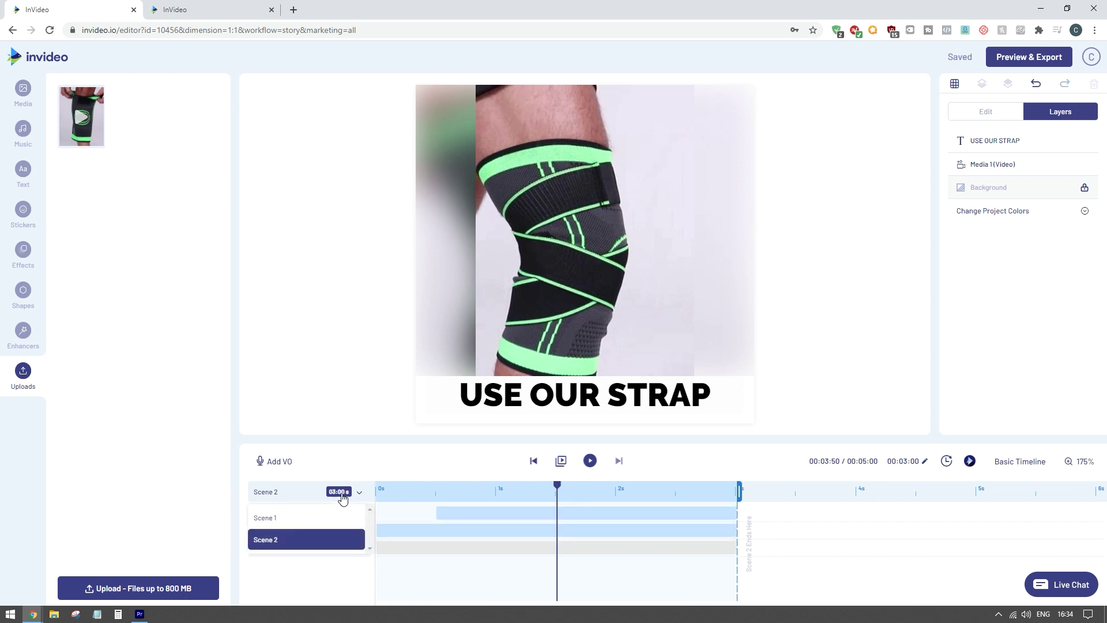
left_click(284, 514)
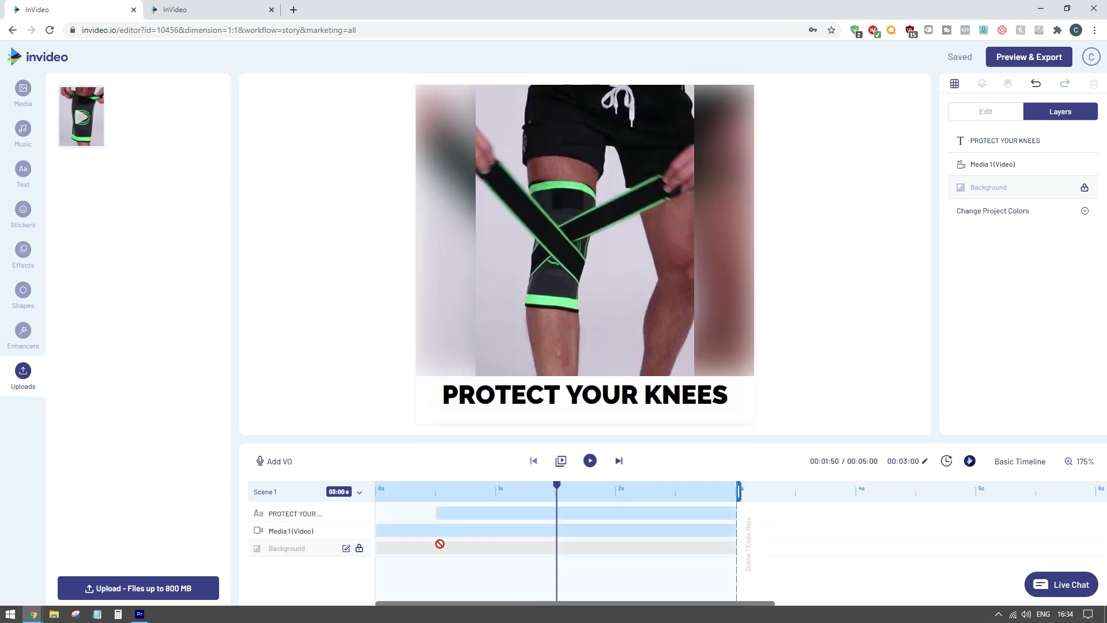
left_click(275, 519)
left_click(437, 506)
left_click_drag(437, 511, 499, 511)
left_click(590, 460)
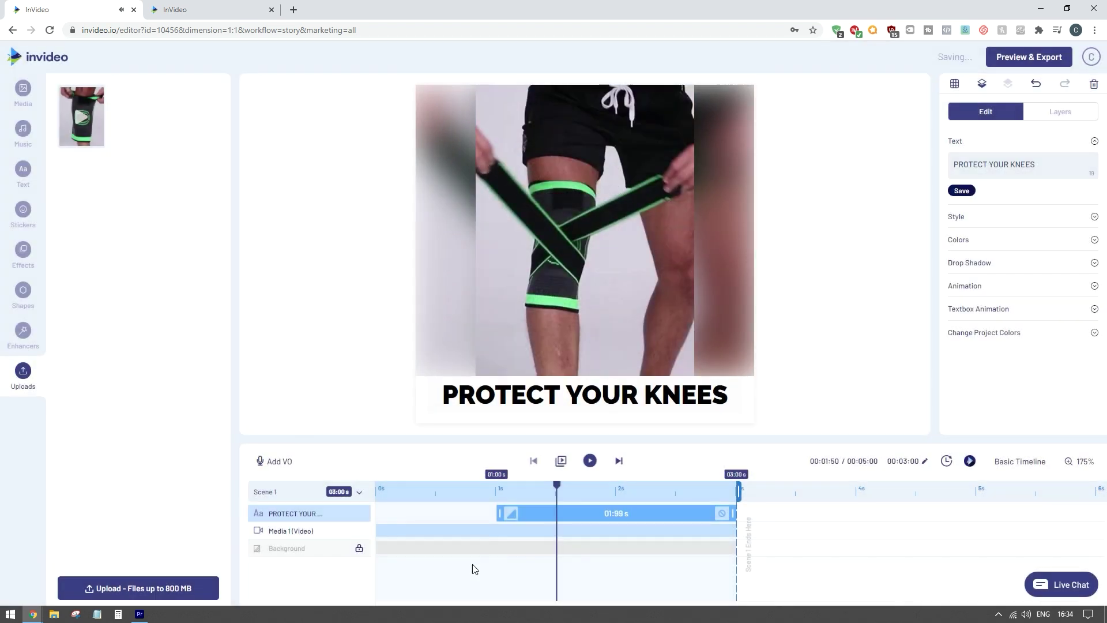
Step: Make Scene 2's USE OUR STRAP text start at 02:00 s in the advanced timeline
left_click(272, 496)
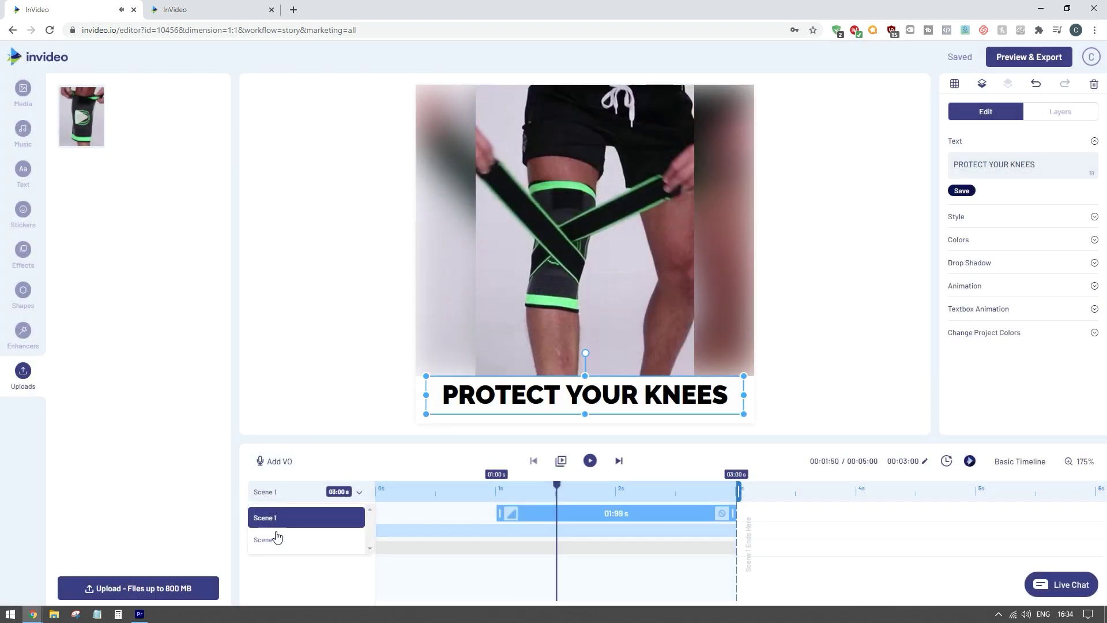
left_click(277, 532)
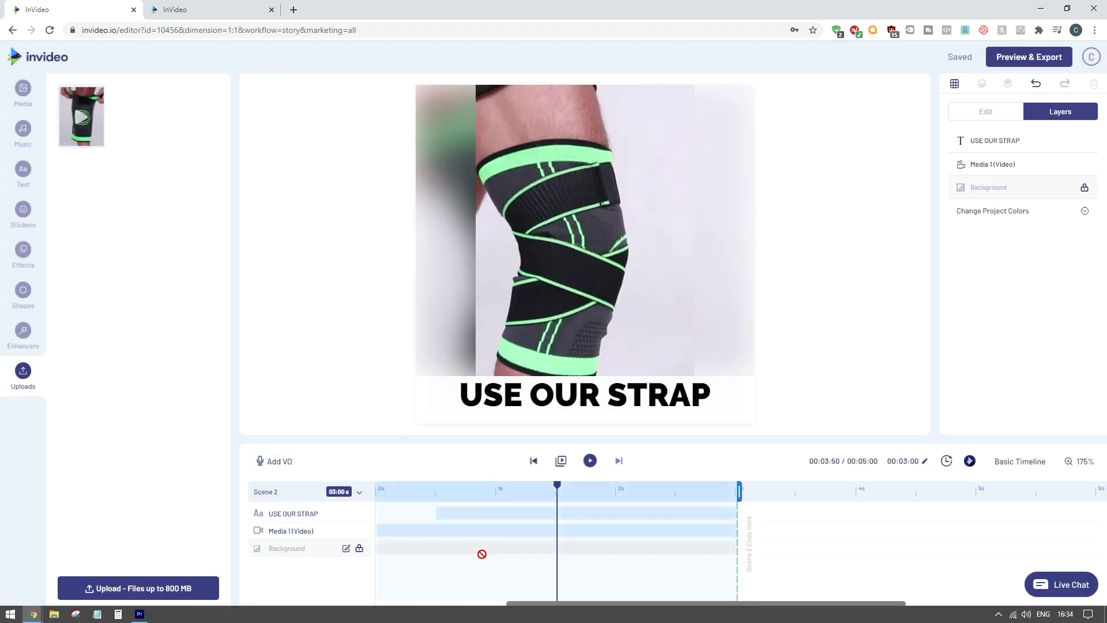
left_click_drag(439, 517, 620, 502)
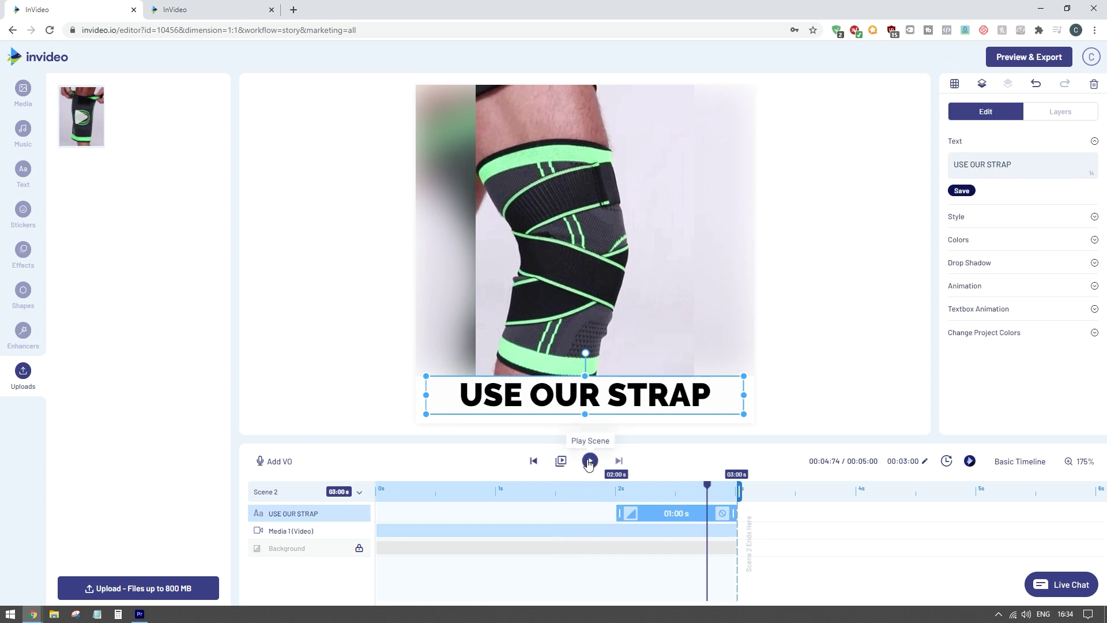
Step: Play Scene 2 and look over the edit options of its Media 1 video and USE OUR STRAP text
left_click(589, 461)
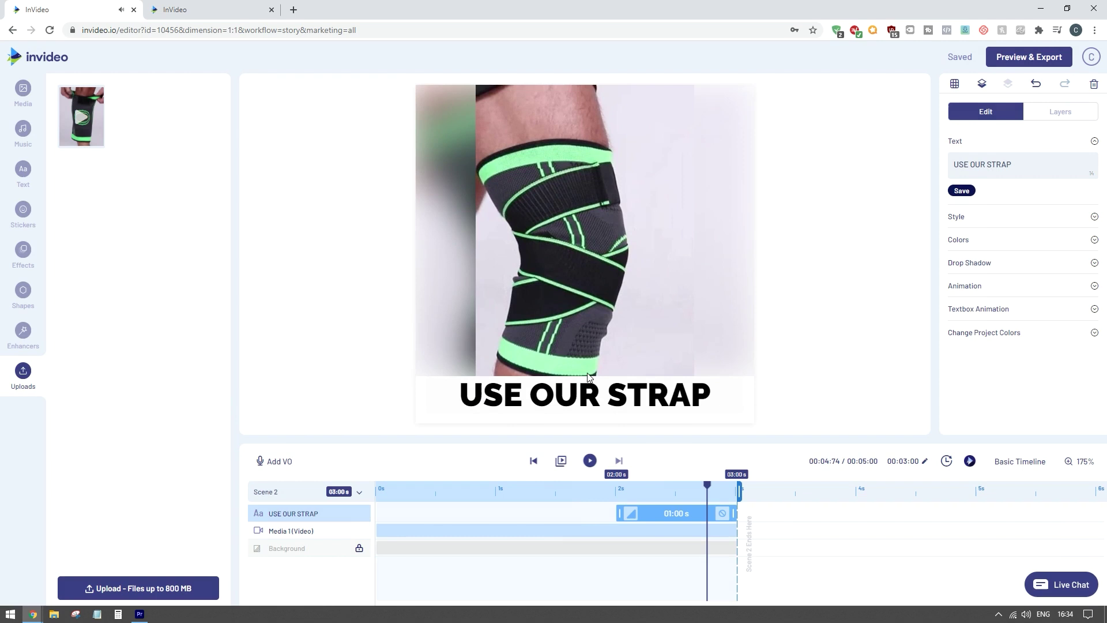
left_click(692, 530)
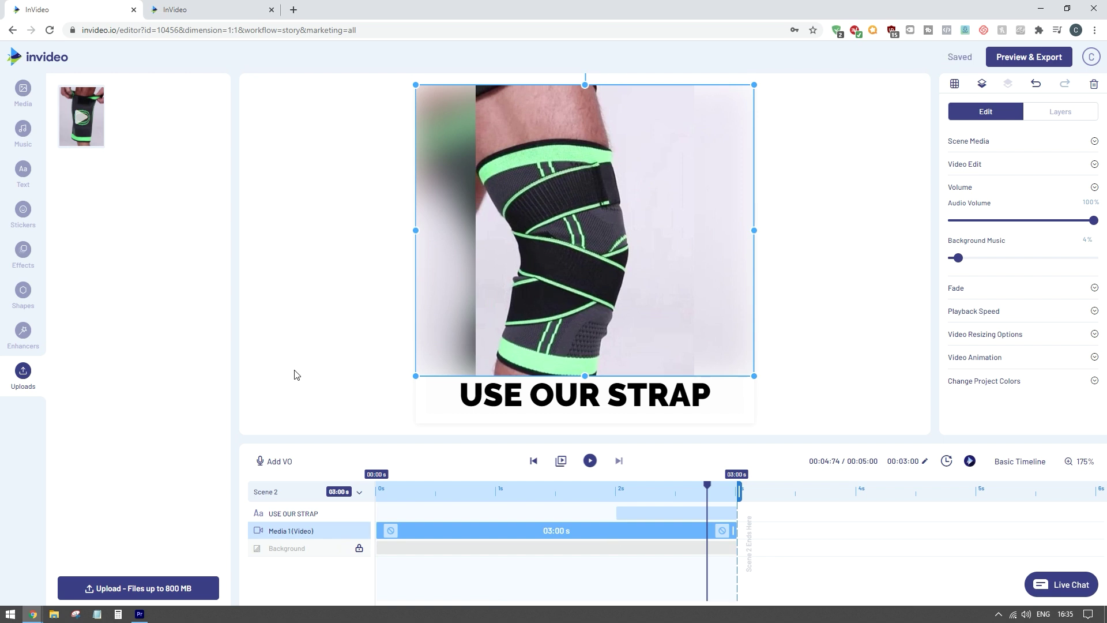
left_click(796, 376)
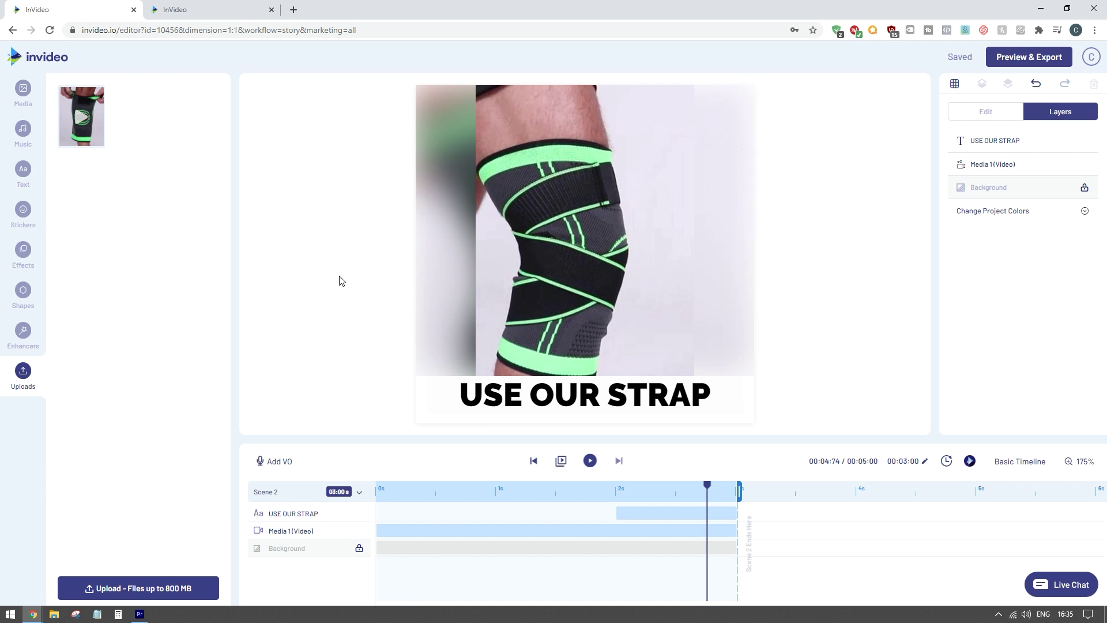
left_click(259, 464)
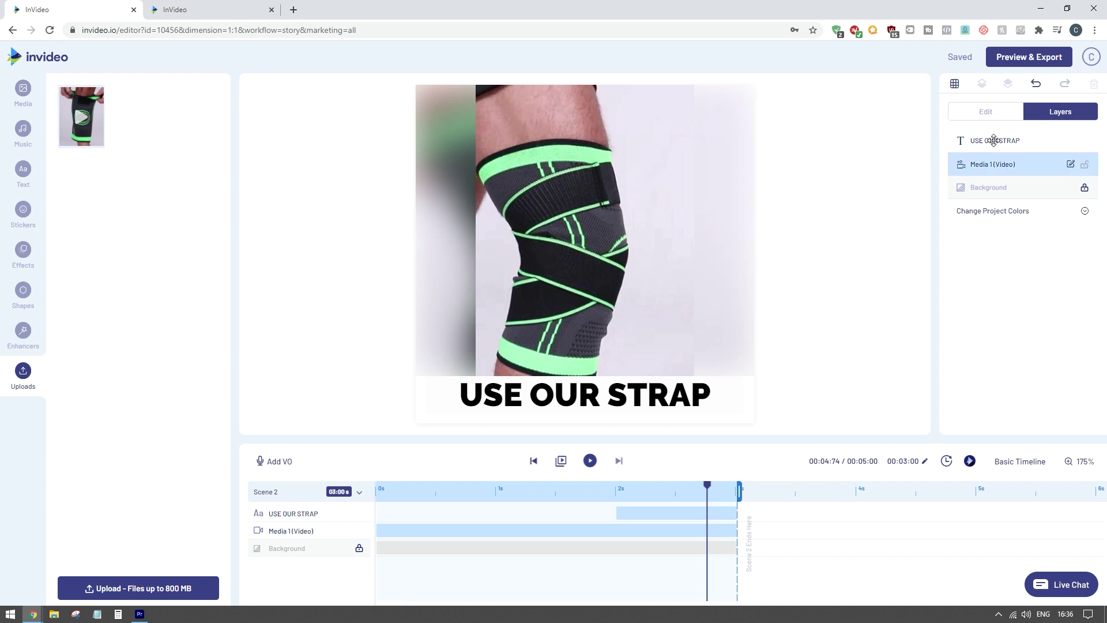
left_click(600, 397)
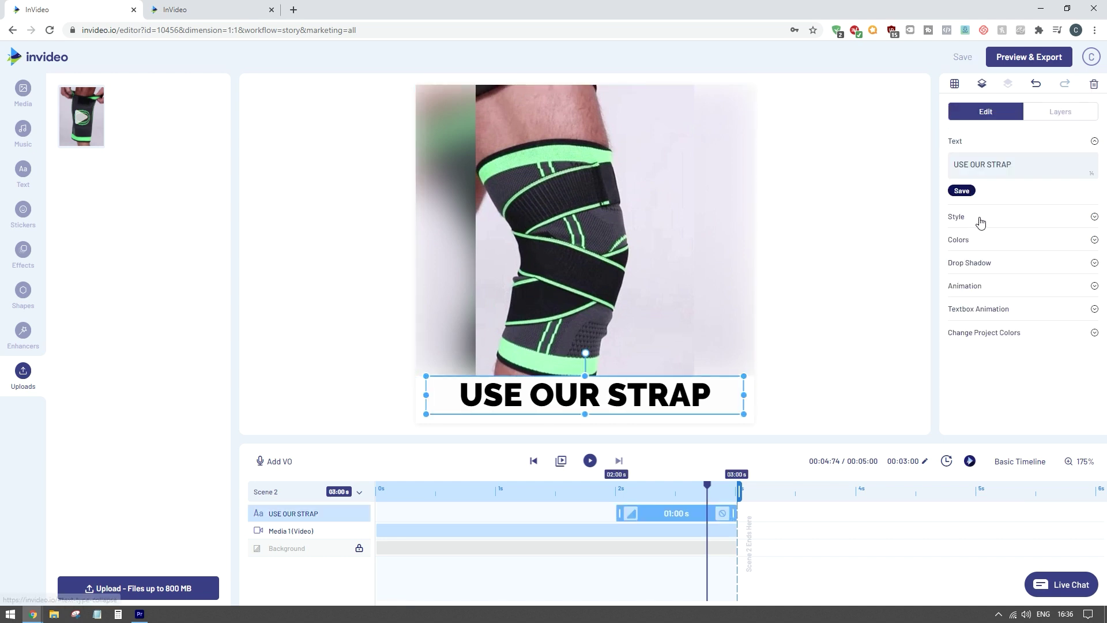
left_click(674, 271)
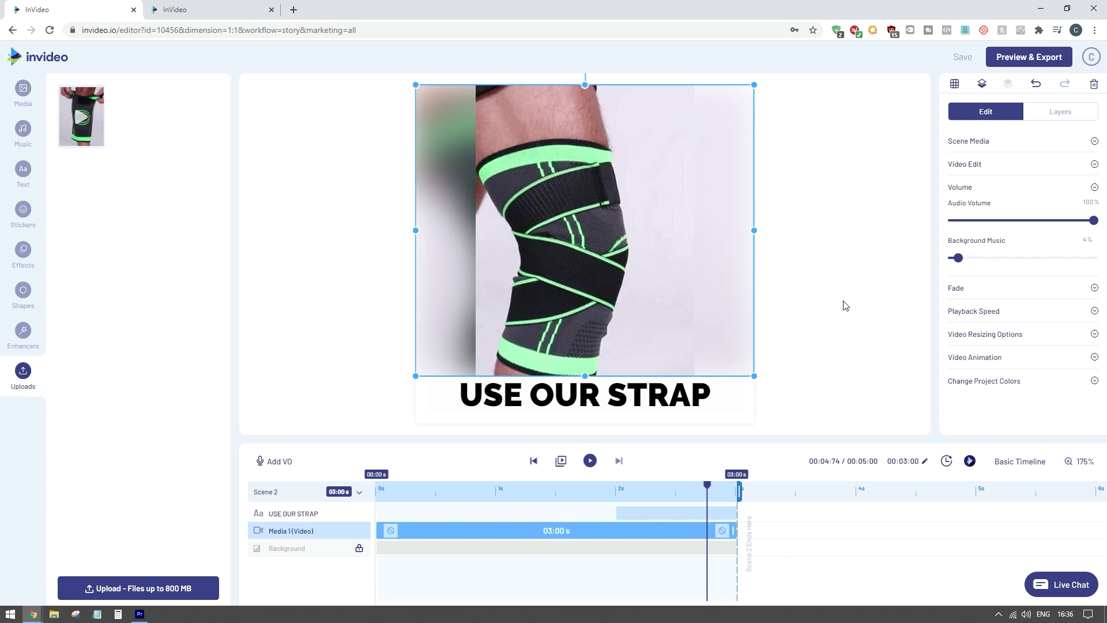
Step: Check Scene 2 for design suggestions, resolve Video Fit with Fit With Transparent, and ignore the Video Duration suggestion
left_click(969, 461)
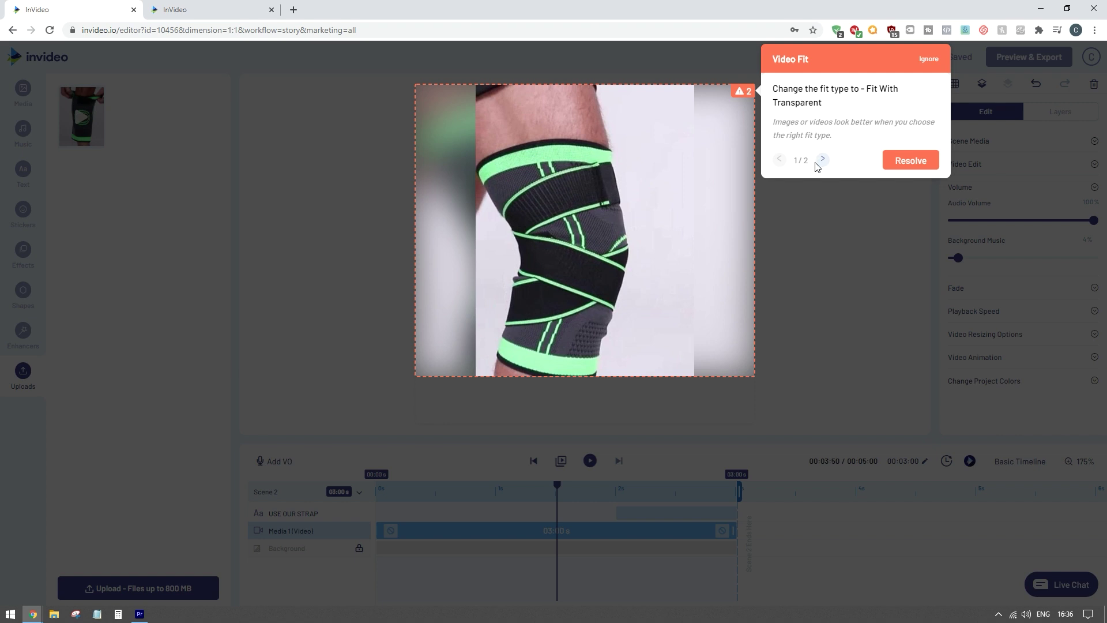
left_click(891, 167)
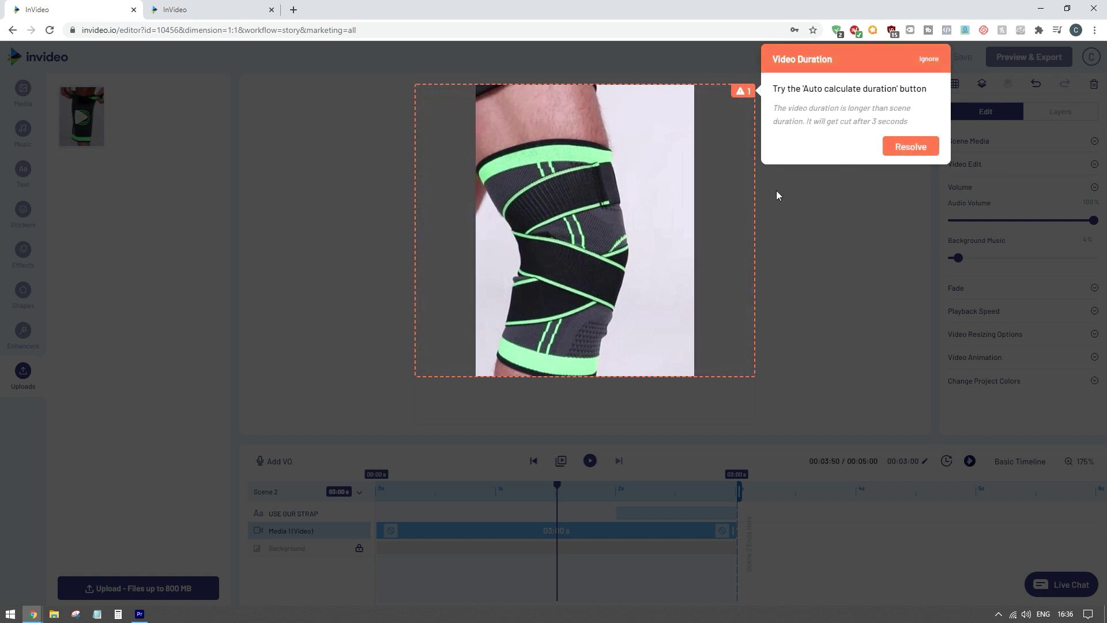
left_click(931, 61)
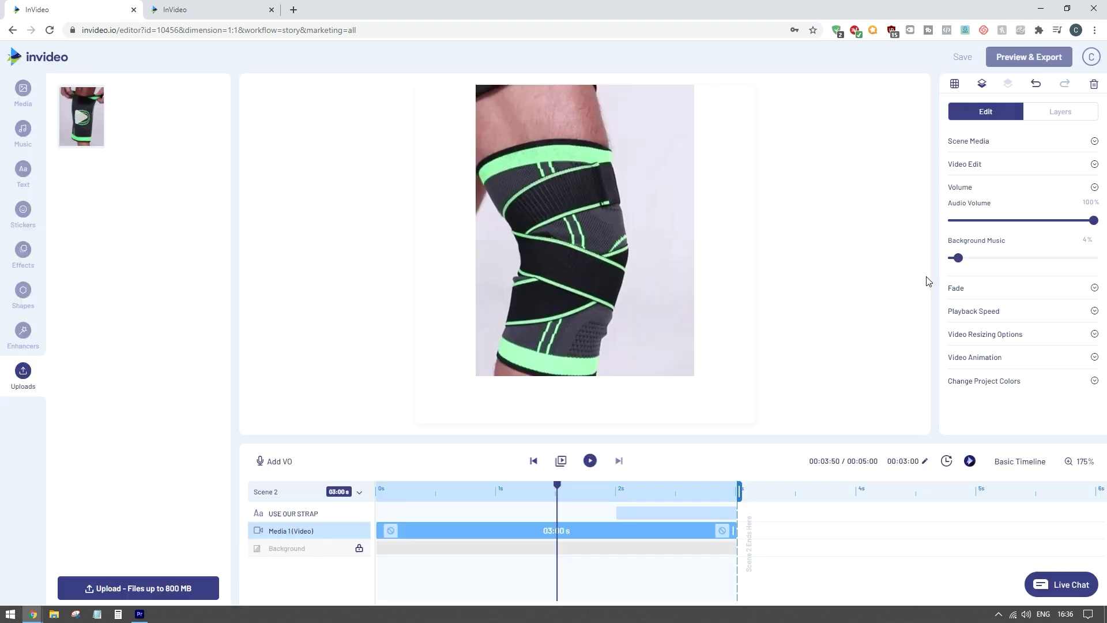
left_click(926, 279)
left_click(865, 540)
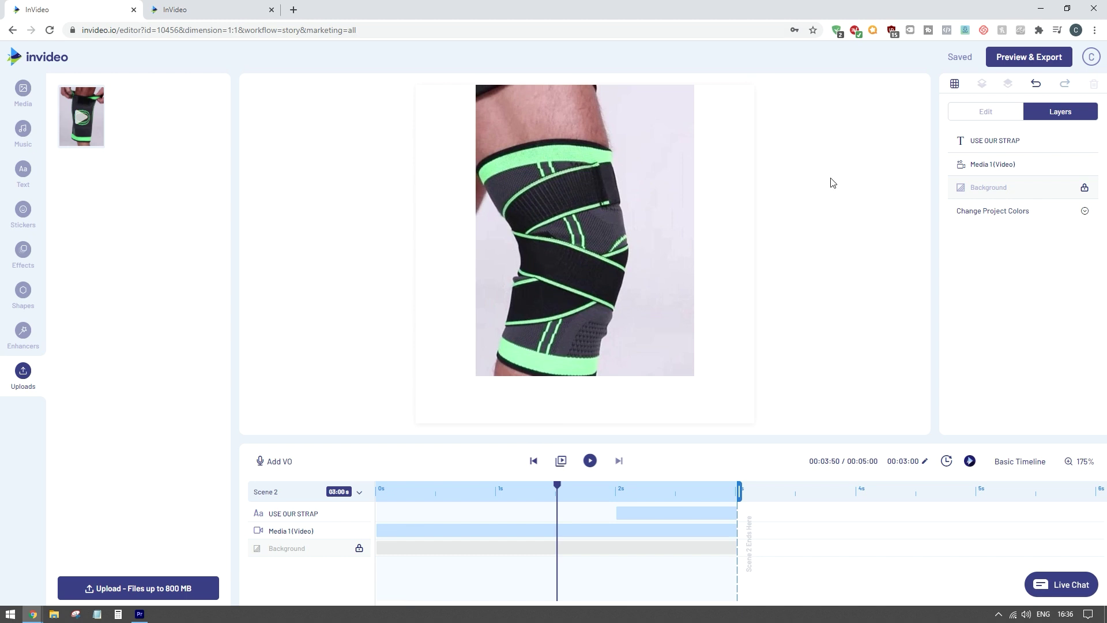
Step: View the live chat help options and preview the whole video in the export dialog without exporting it
left_click(1071, 586)
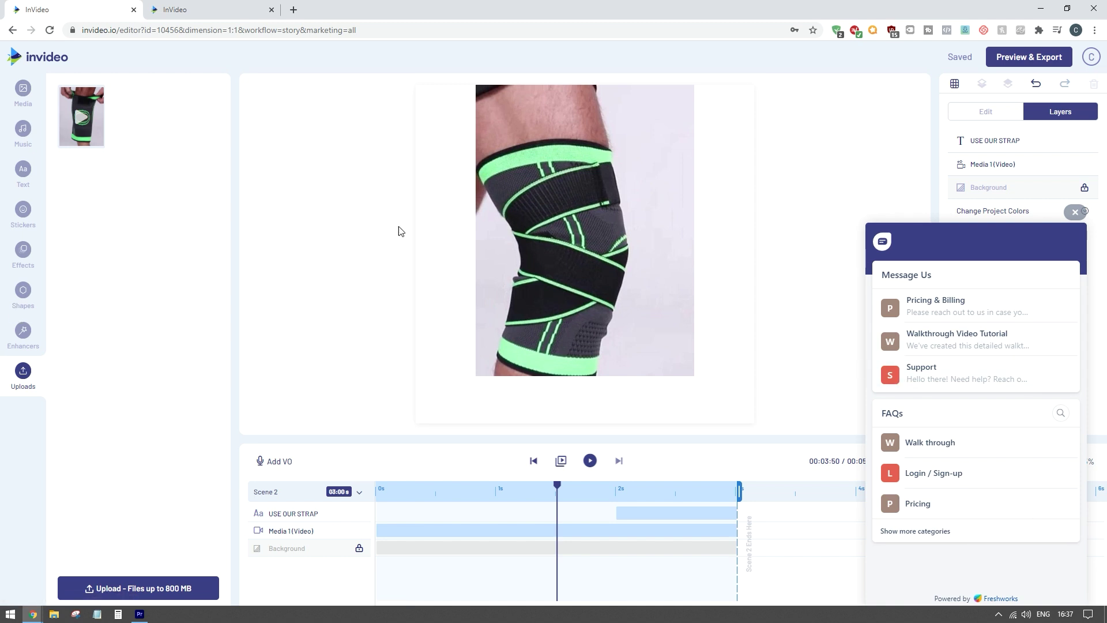
left_click(427, 237)
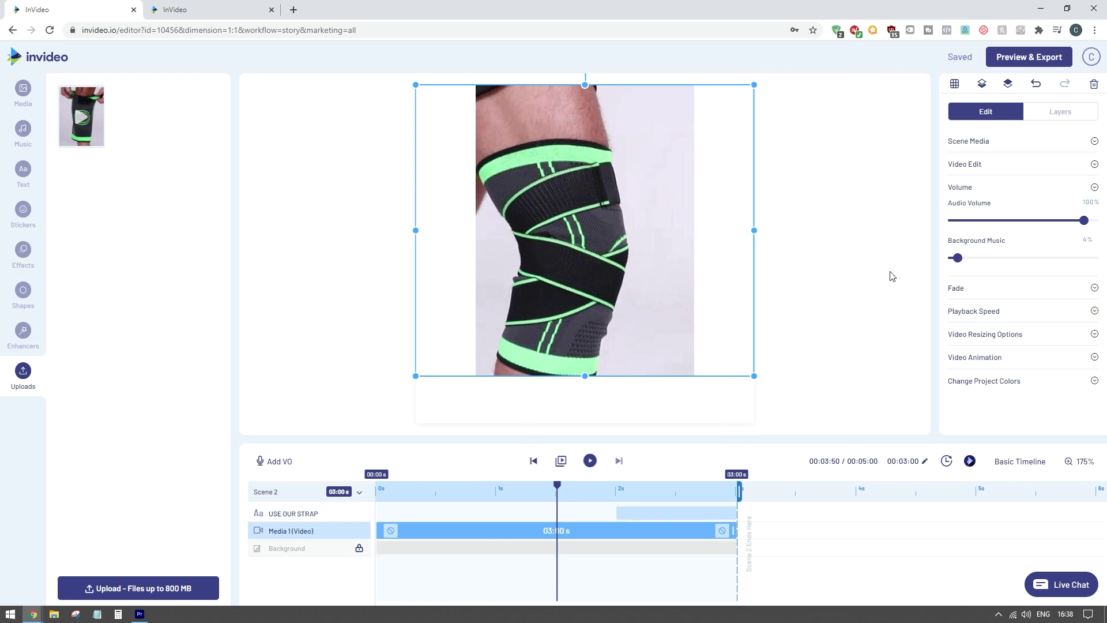
left_click(1020, 59)
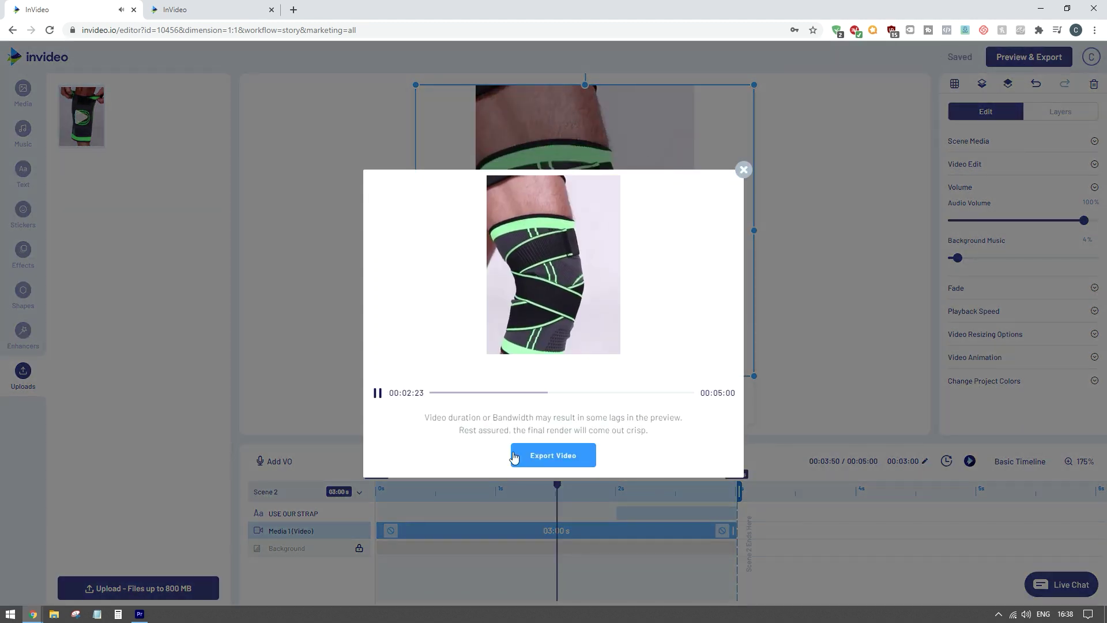
left_click(743, 169)
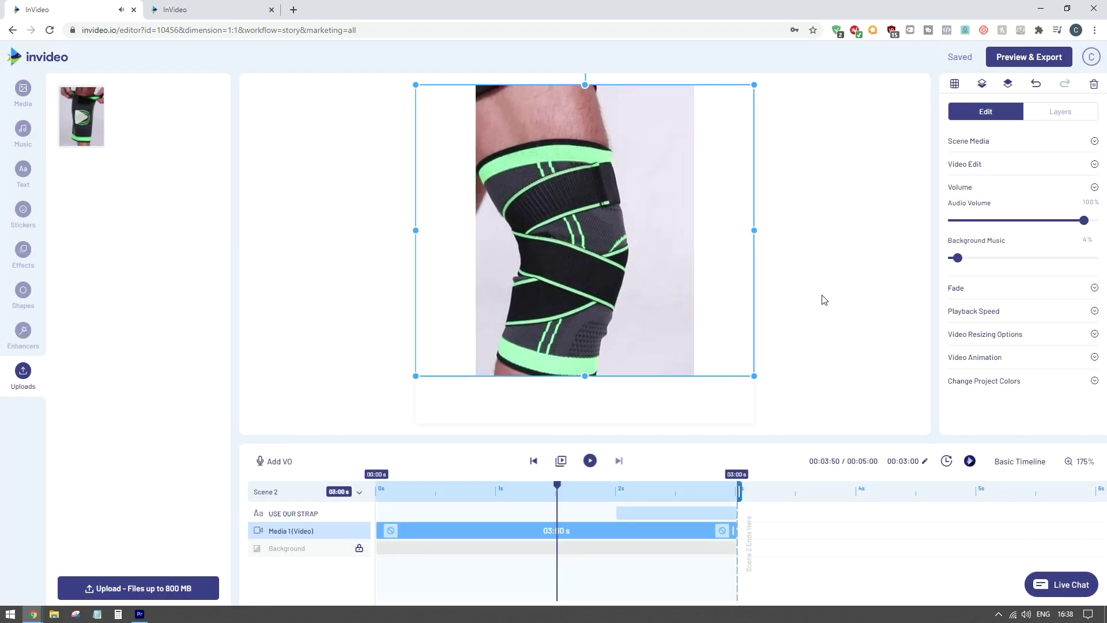
left_click(824, 299)
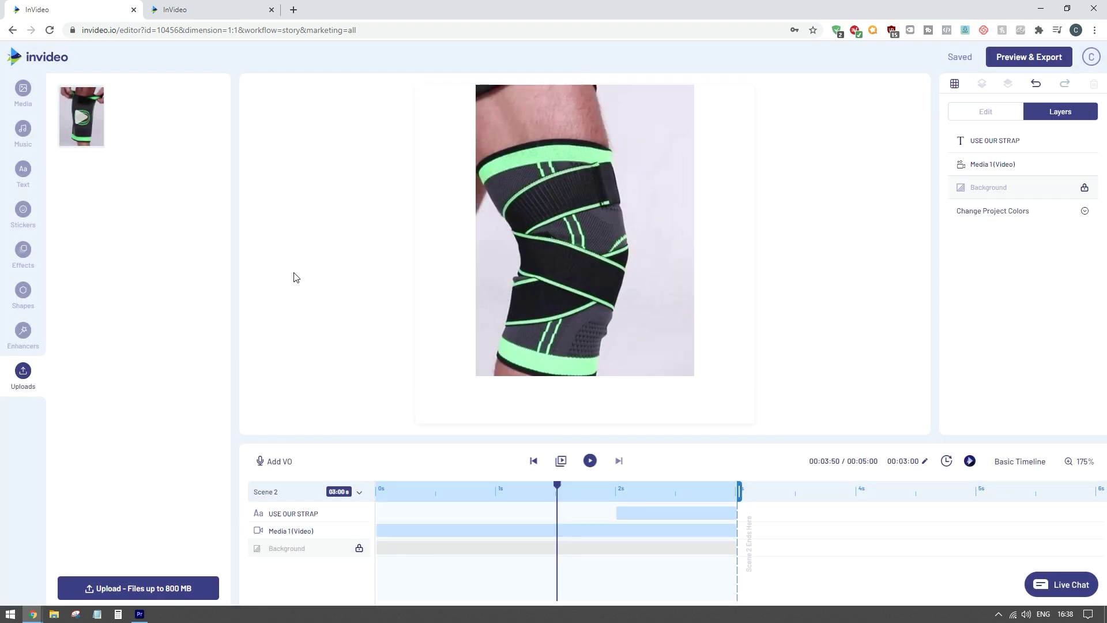